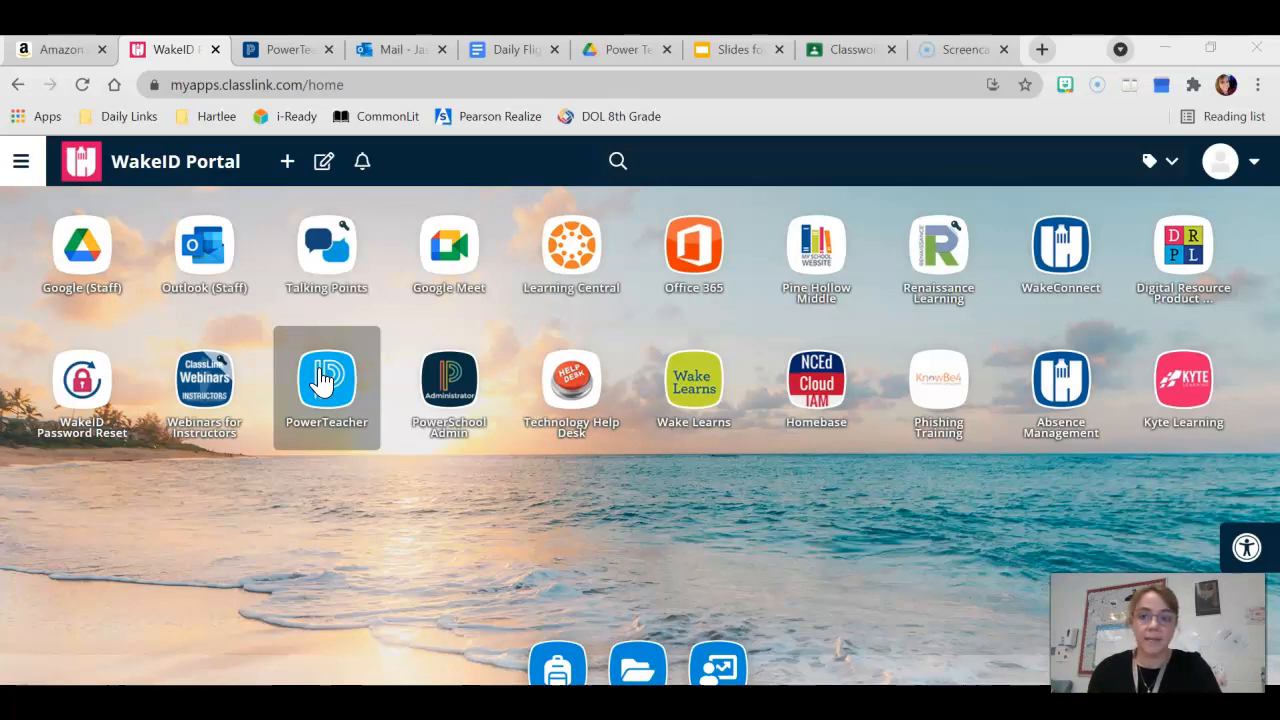
Open PowerTeacher Pro for the 4(A) English/Language Arts 8 class
{"action": "left_click", "coordinate": [288, 52]}
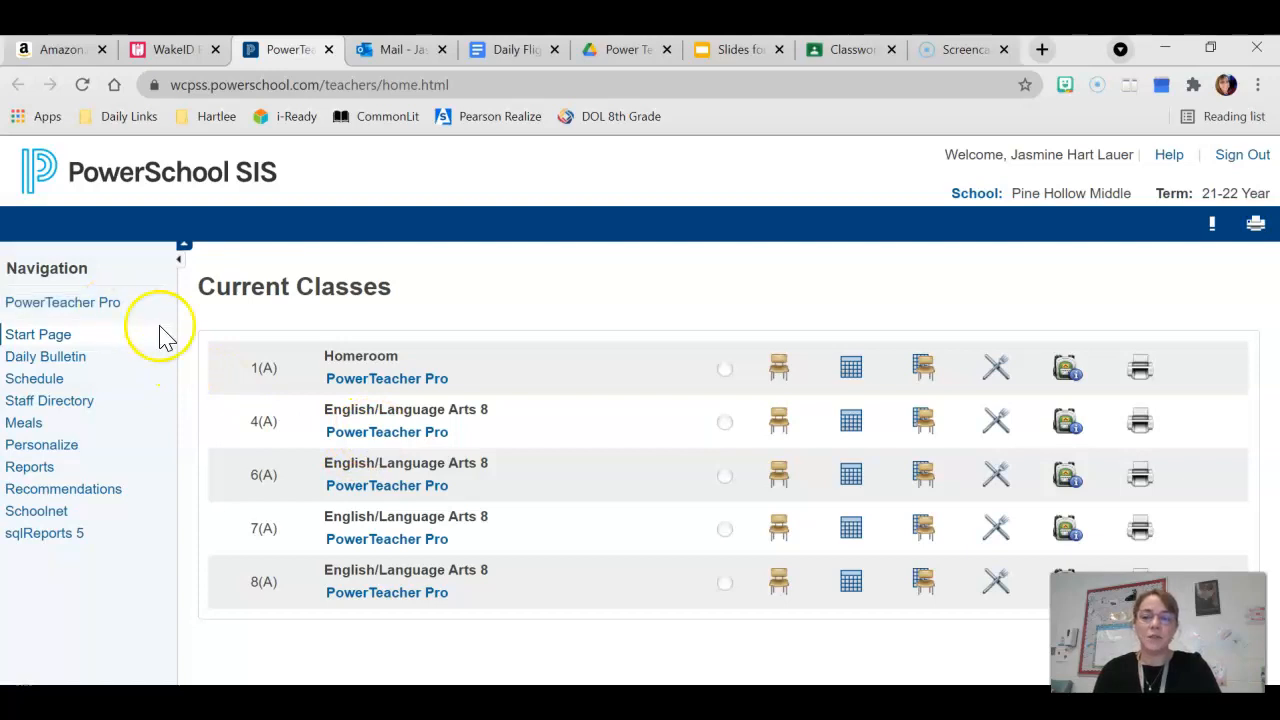
{"action": "left_click", "coordinate": [350, 431]}
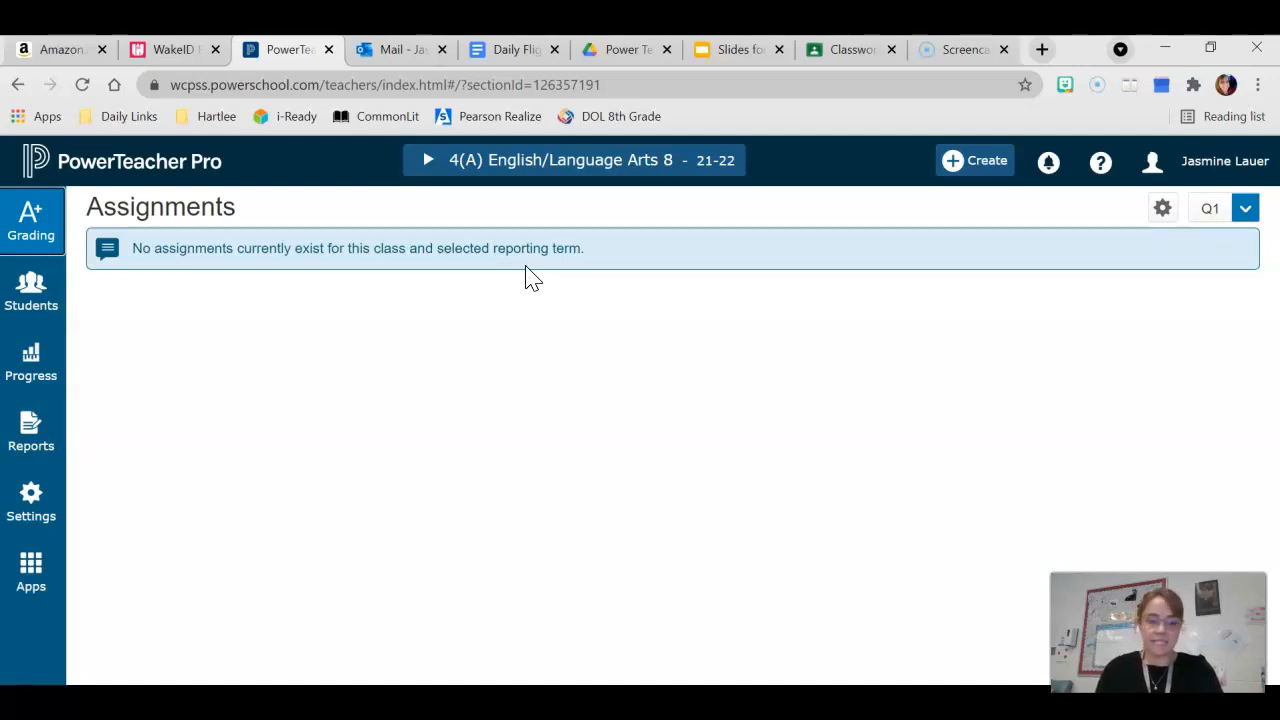
Open the Traditional Grade Calculations settings
{"action": "left_click", "coordinate": [31, 508]}
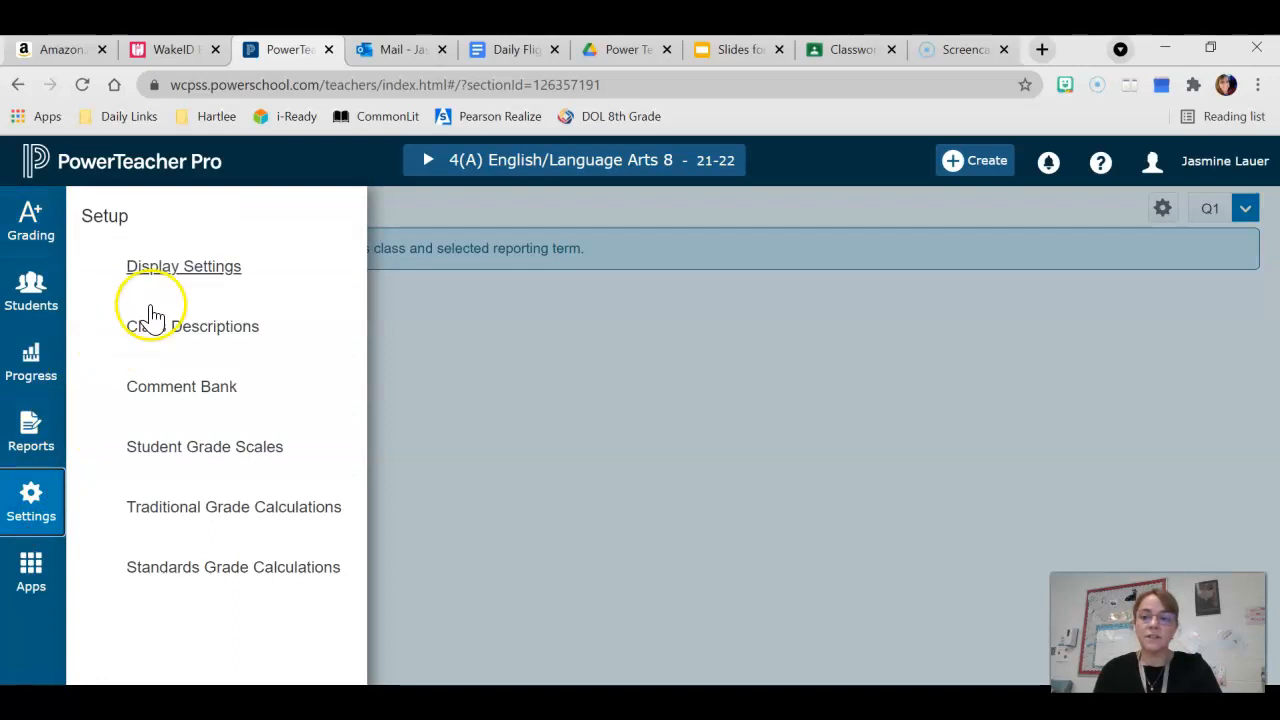
{"action": "left_click", "coordinate": [220, 515]}
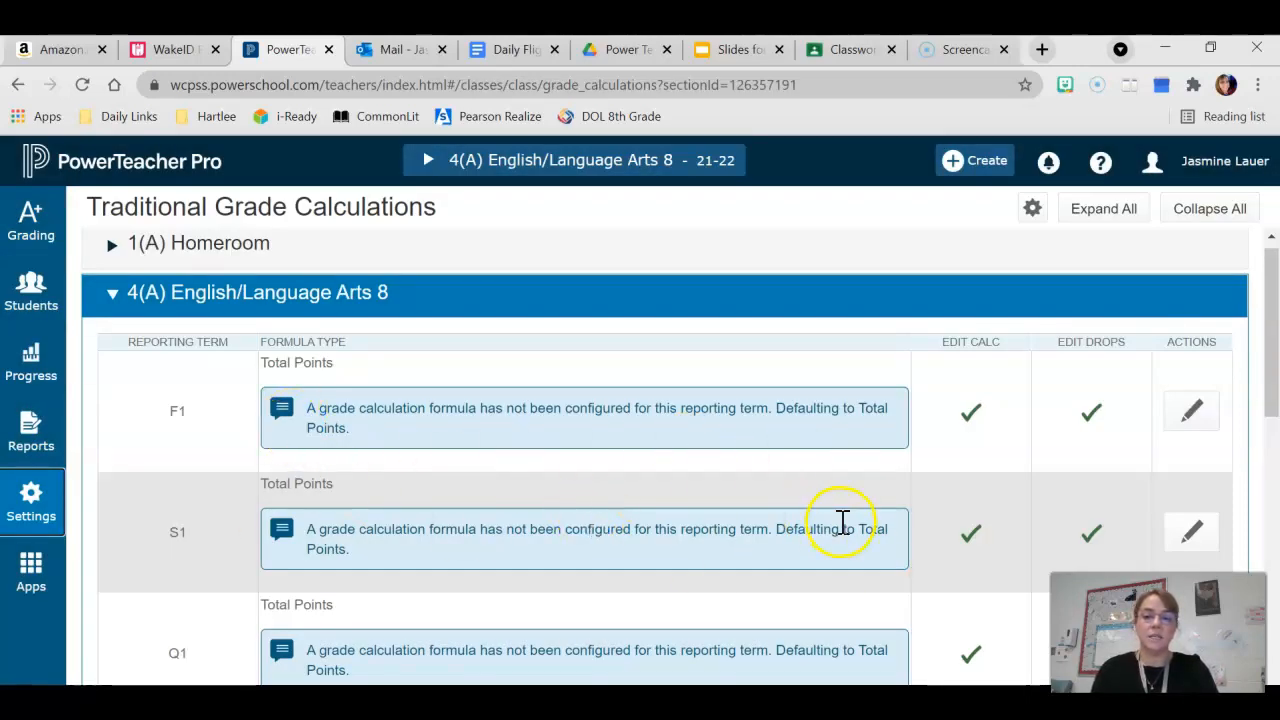
Edit the F1 reporting term's grade formula and set its type to Term Weighting
{"action": "scroll", "coordinate": [715, 558], "scroll_direction": "down", "scroll_amount": 1}
{"action": "scroll", "coordinate": [715, 558], "scroll_direction": "down", "scroll_amount": 1}
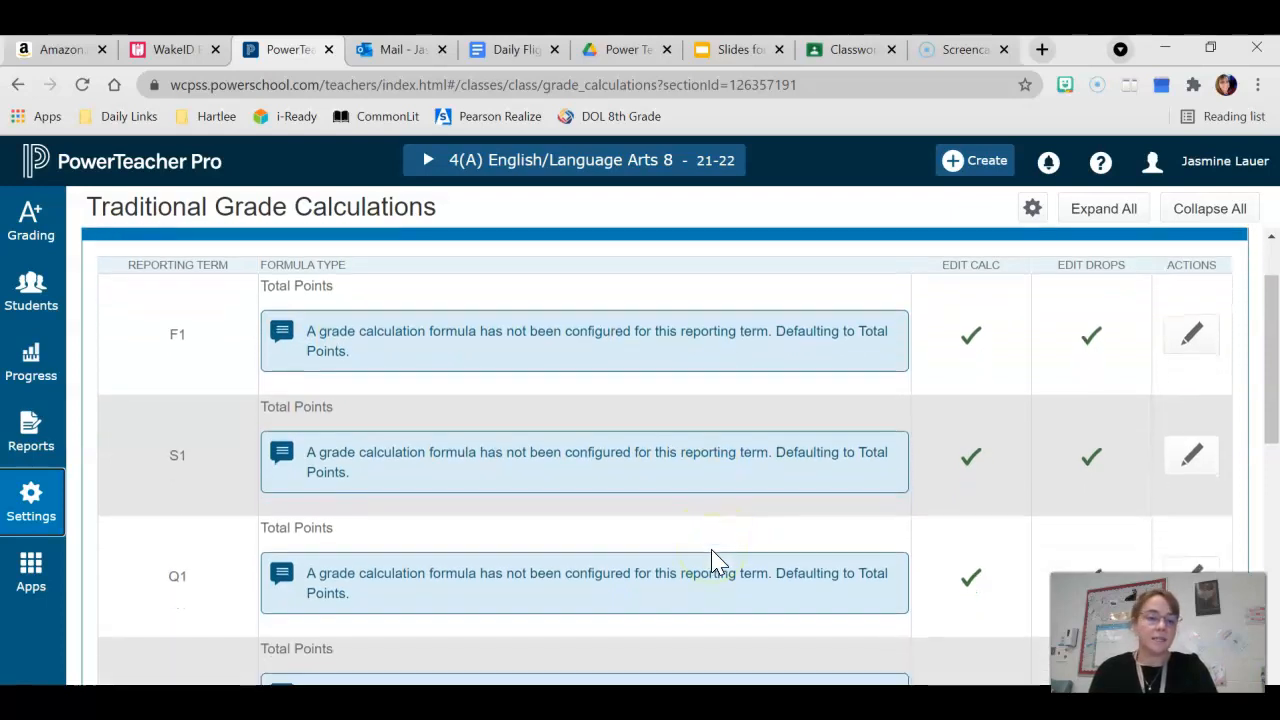
{"action": "left_click", "coordinate": [1205, 350]}
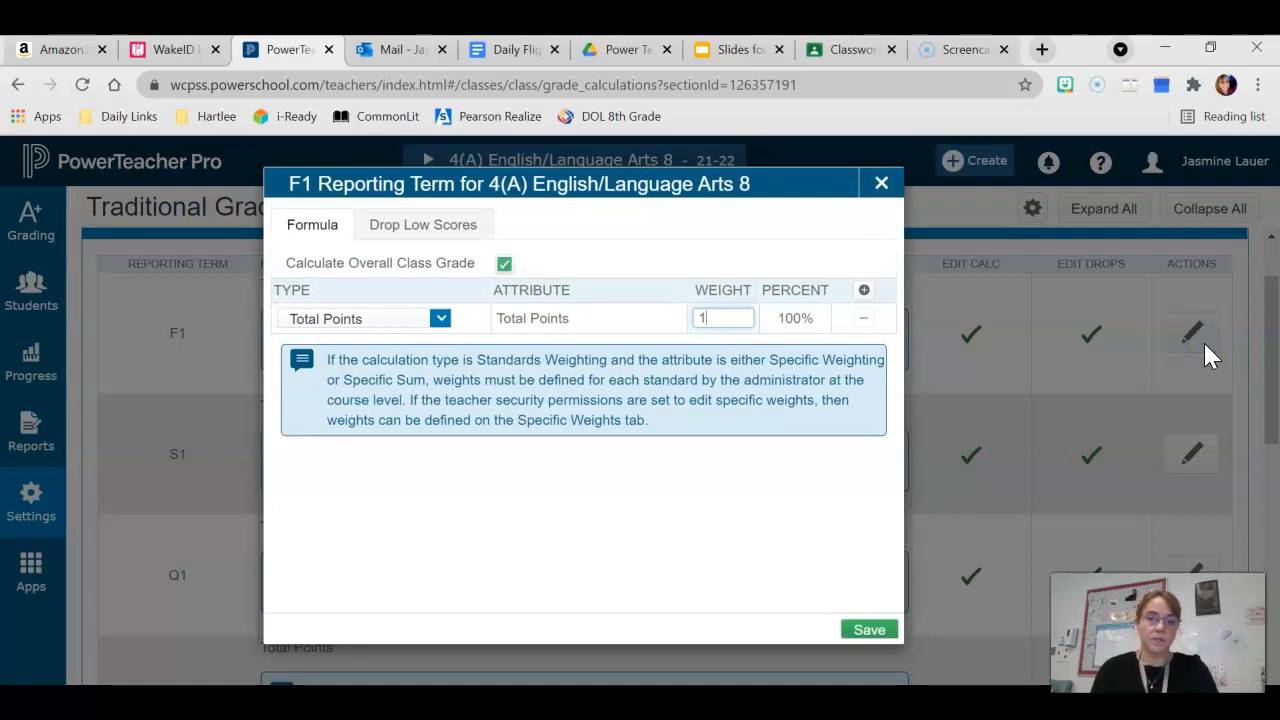
{"action": "left_click", "coordinate": [441, 318]}
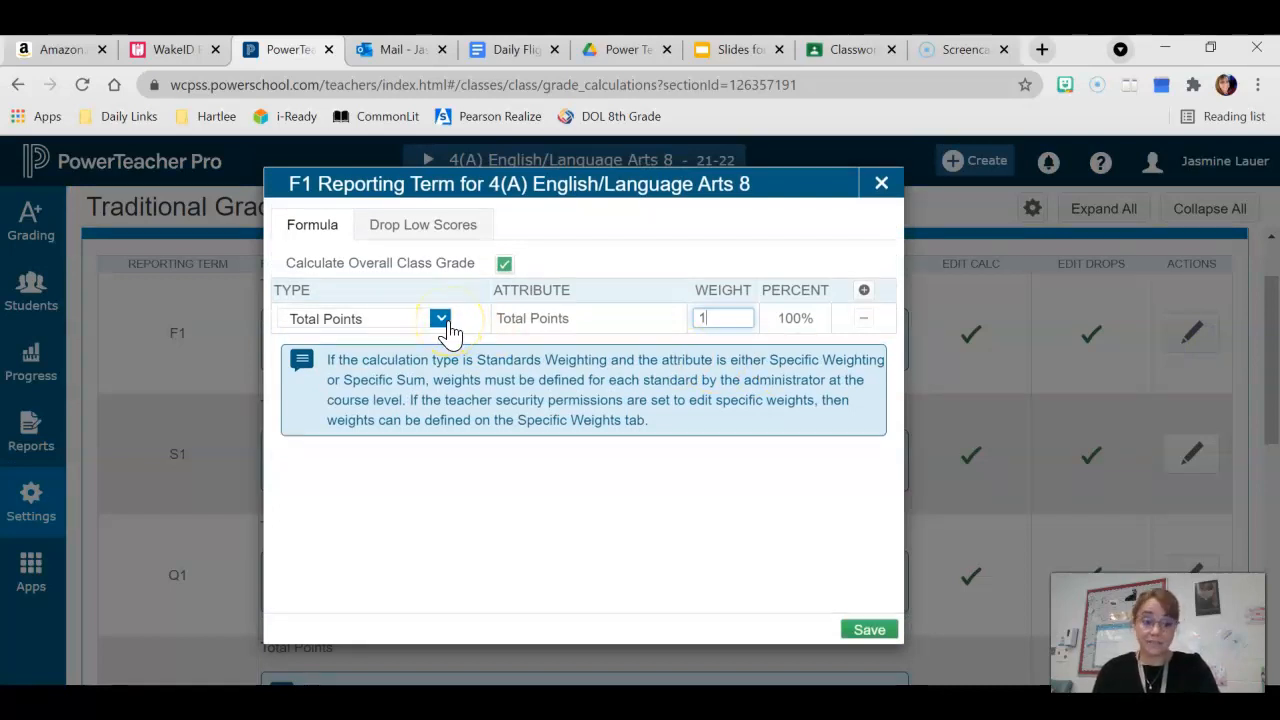
{"action": "left_click", "coordinate": [475, 475]}
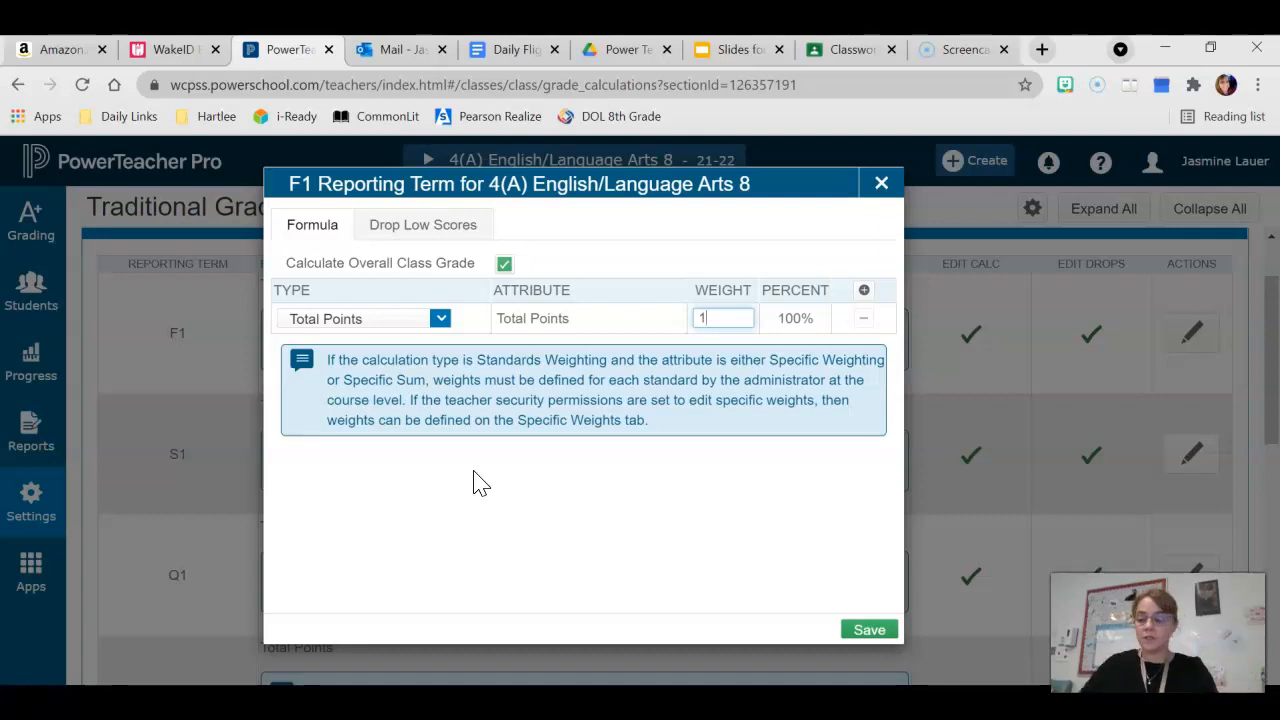
{"action": "left_click", "coordinate": [440, 319]}
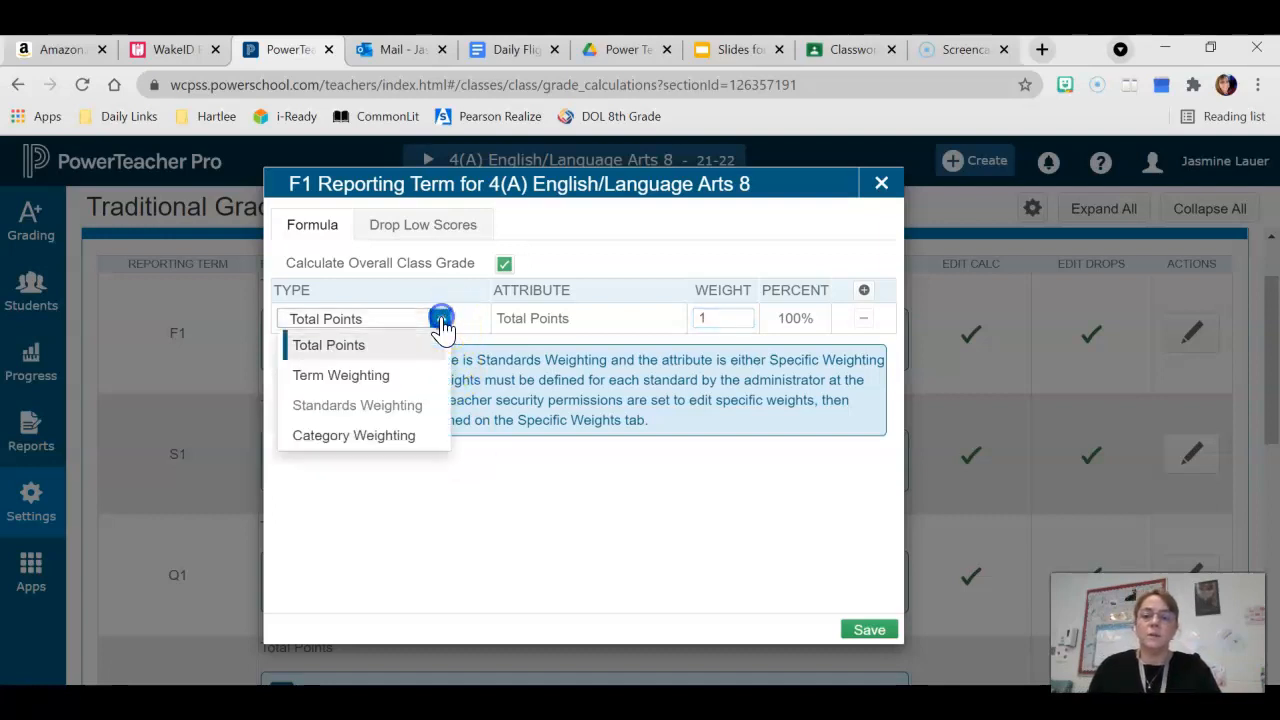
{"action": "left_click", "coordinate": [360, 375]}
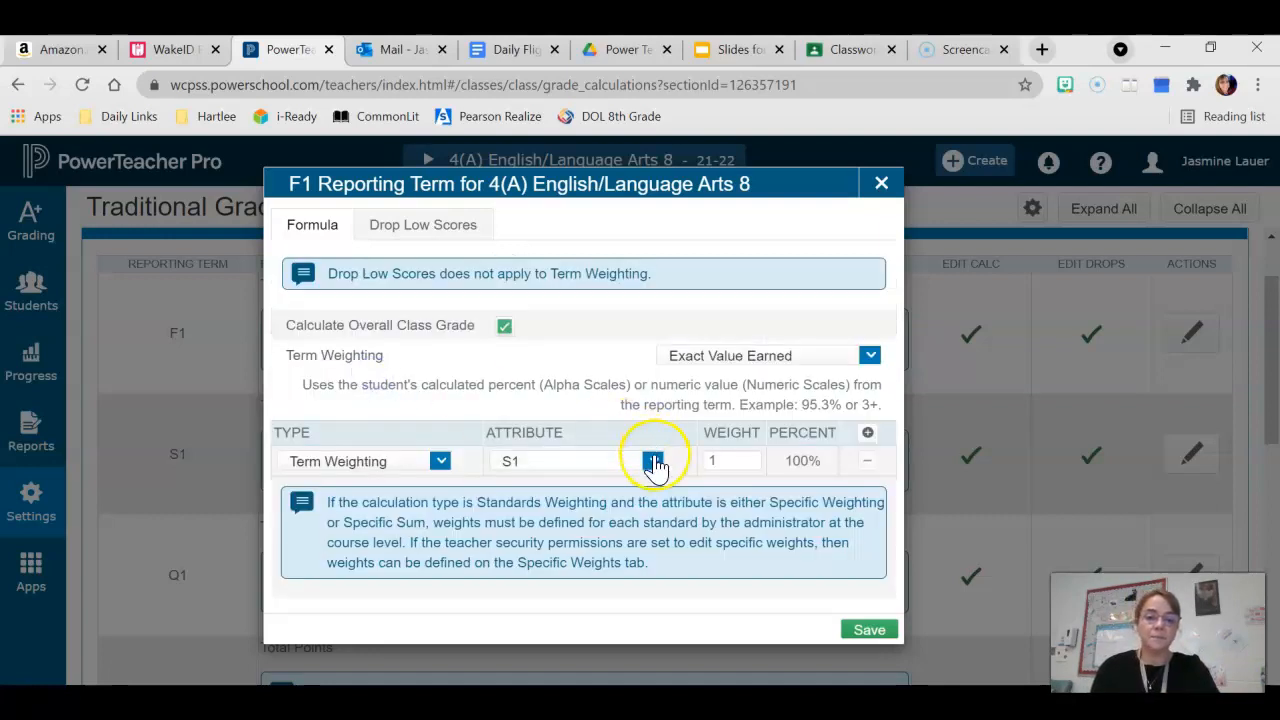
Set the S1 term row's weight to 50 and add a second formula row
{"action": "left_click", "coordinate": [739, 461]}
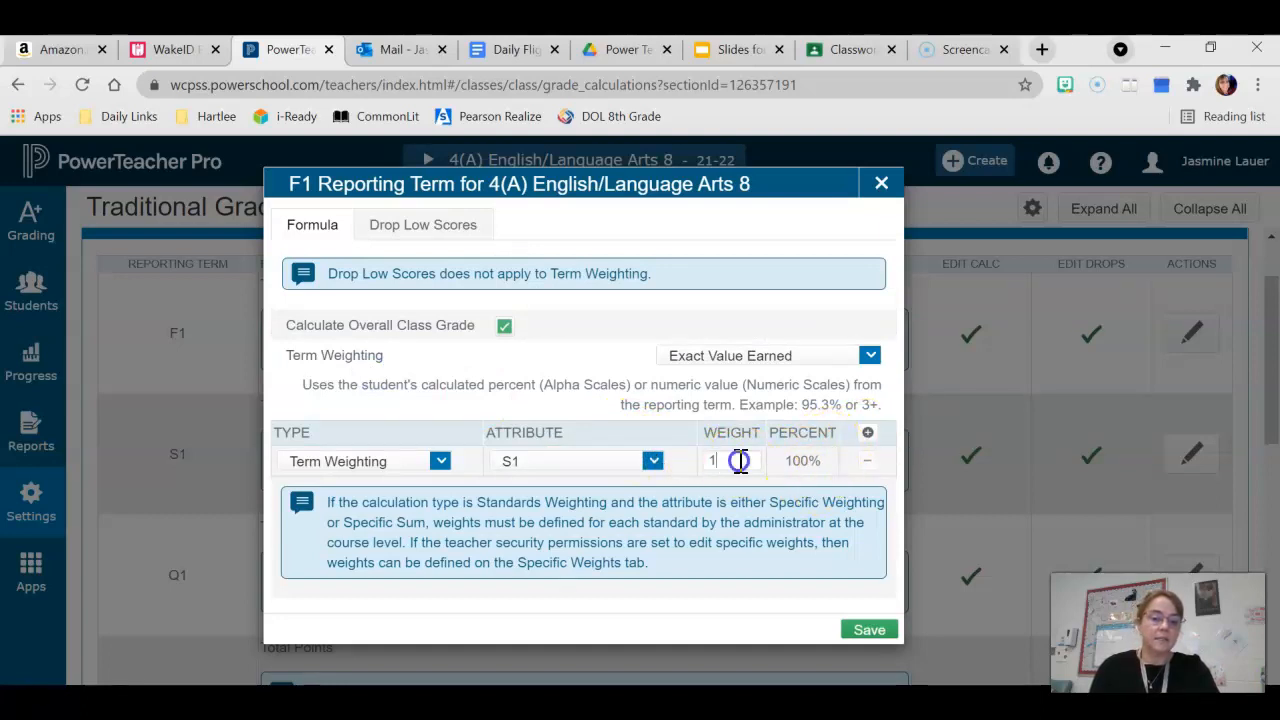
{"action": "key", "text": "BackSpace"}
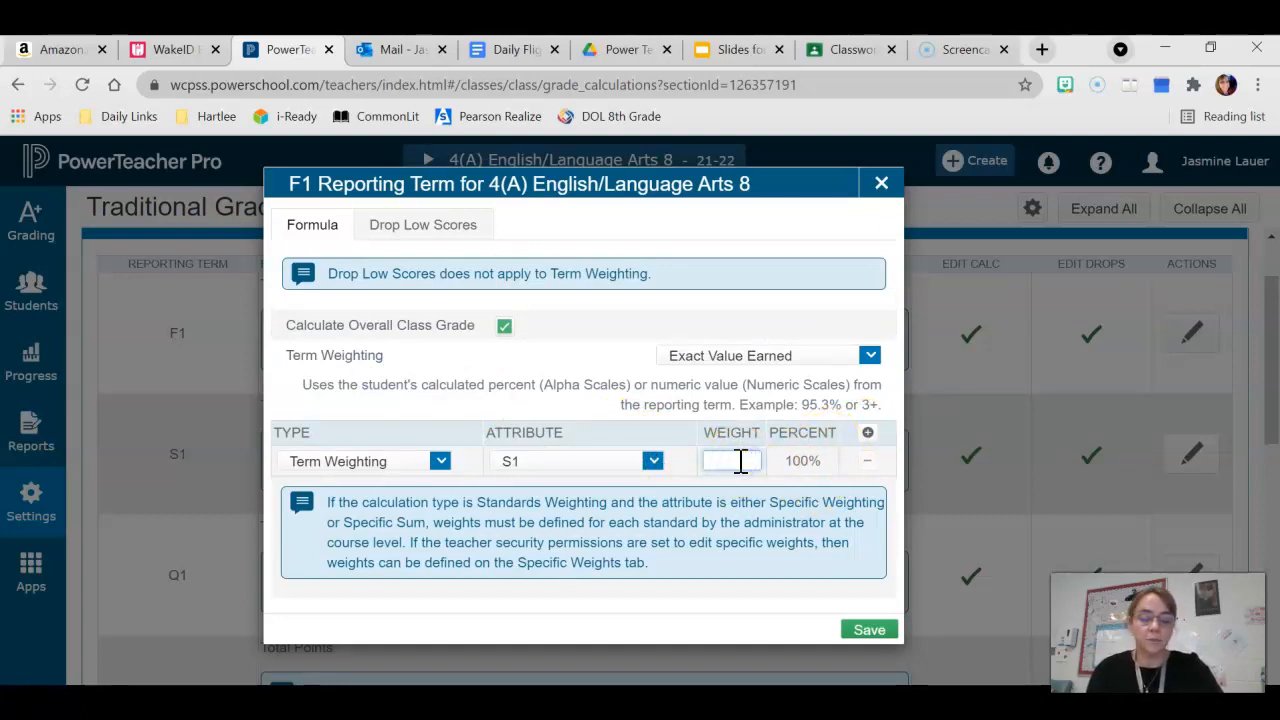
{"action": "left_click", "coordinate": [869, 436]}
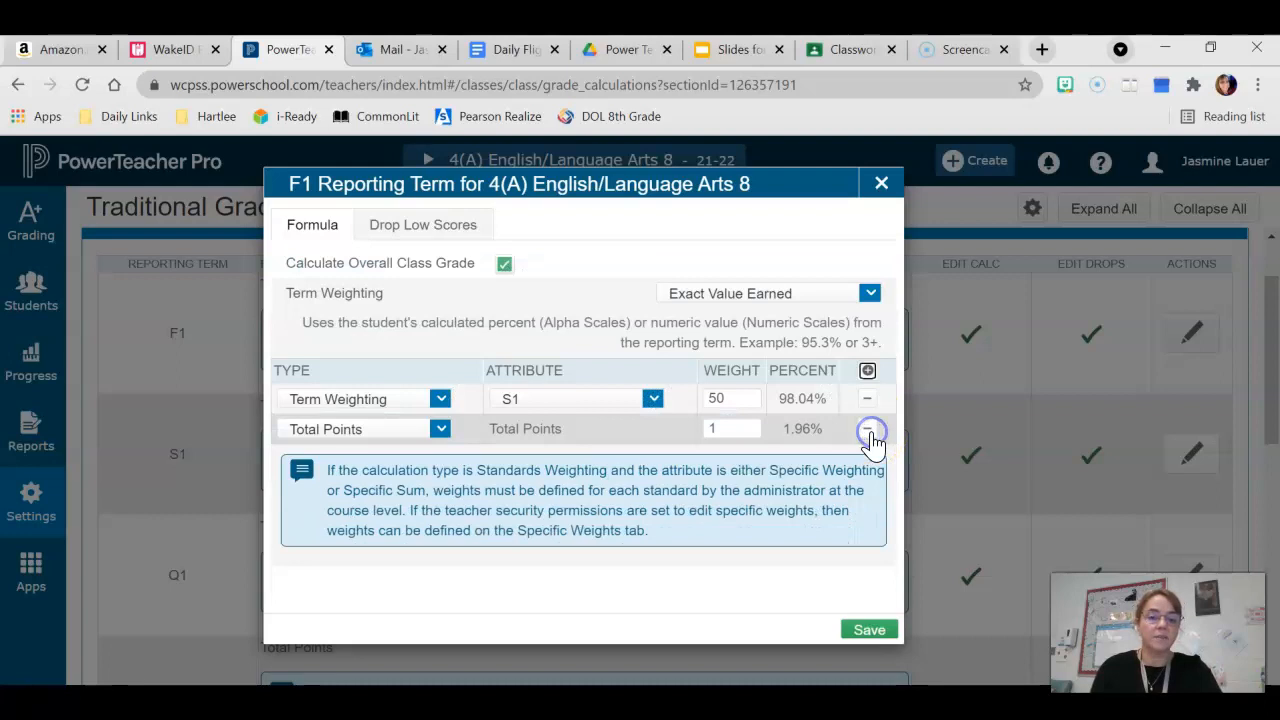
Set the second F1 formula row to Term Weighting with the S2 term as attribute
{"action": "left_click", "coordinate": [440, 429]}
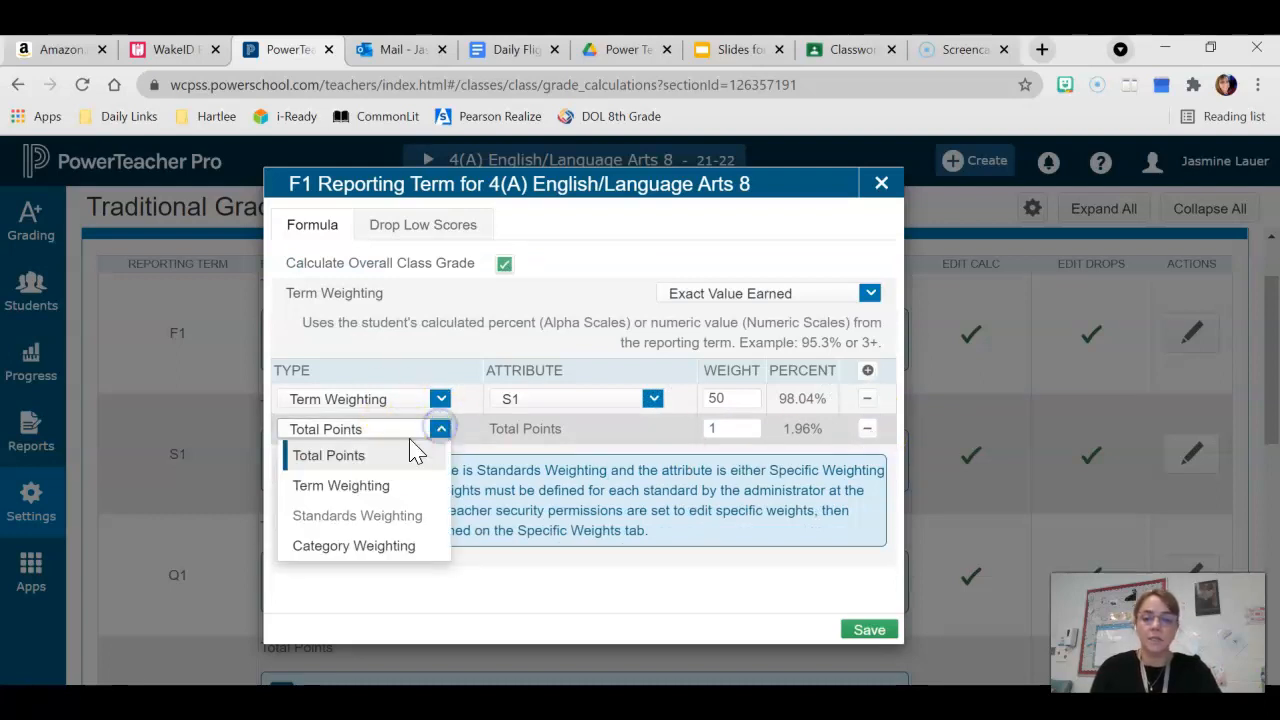
{"action": "left_click", "coordinate": [347, 487]}
{"action": "left_click", "coordinate": [644, 495]}
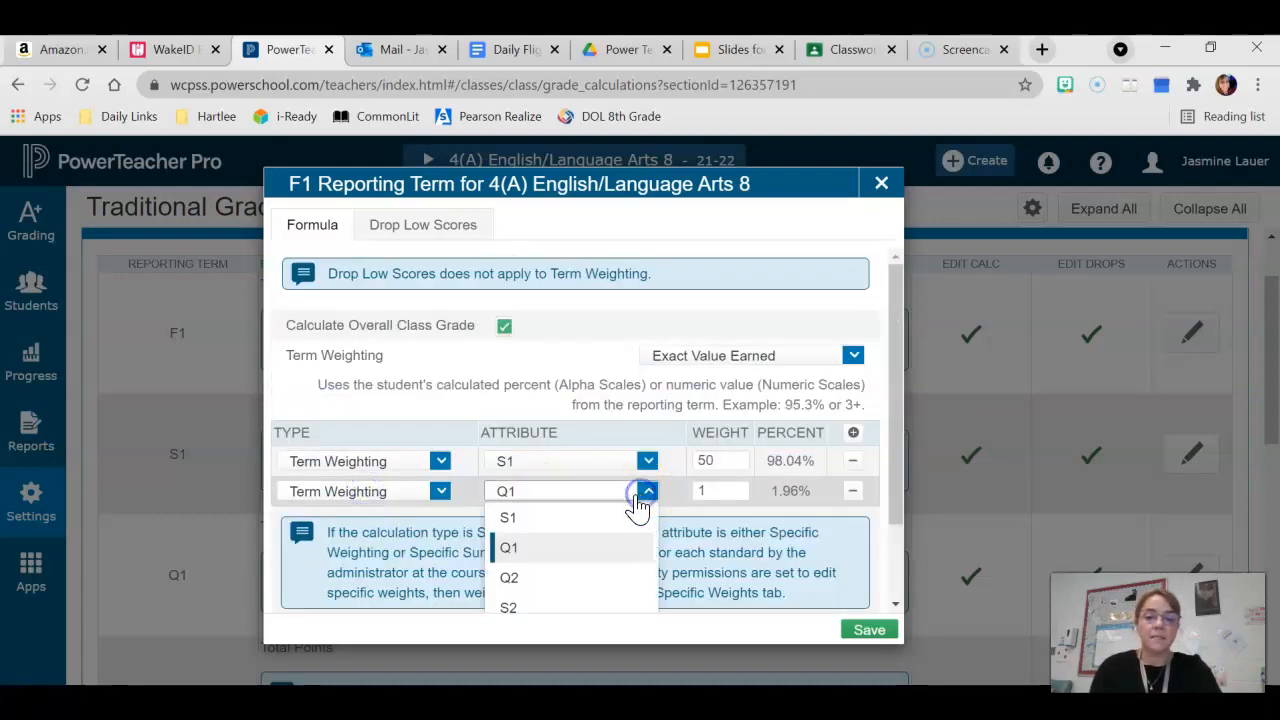
{"action": "left_click", "coordinate": [532, 610]}
Set the S2 row's weight to 50 and save the F1 formula
{"action": "left_click", "coordinate": [731, 490]}
{"action": "key", "text": "BackSpace"}
{"action": "type", "text": "50"}
{"action": "left_click", "coordinate": [868, 630]}
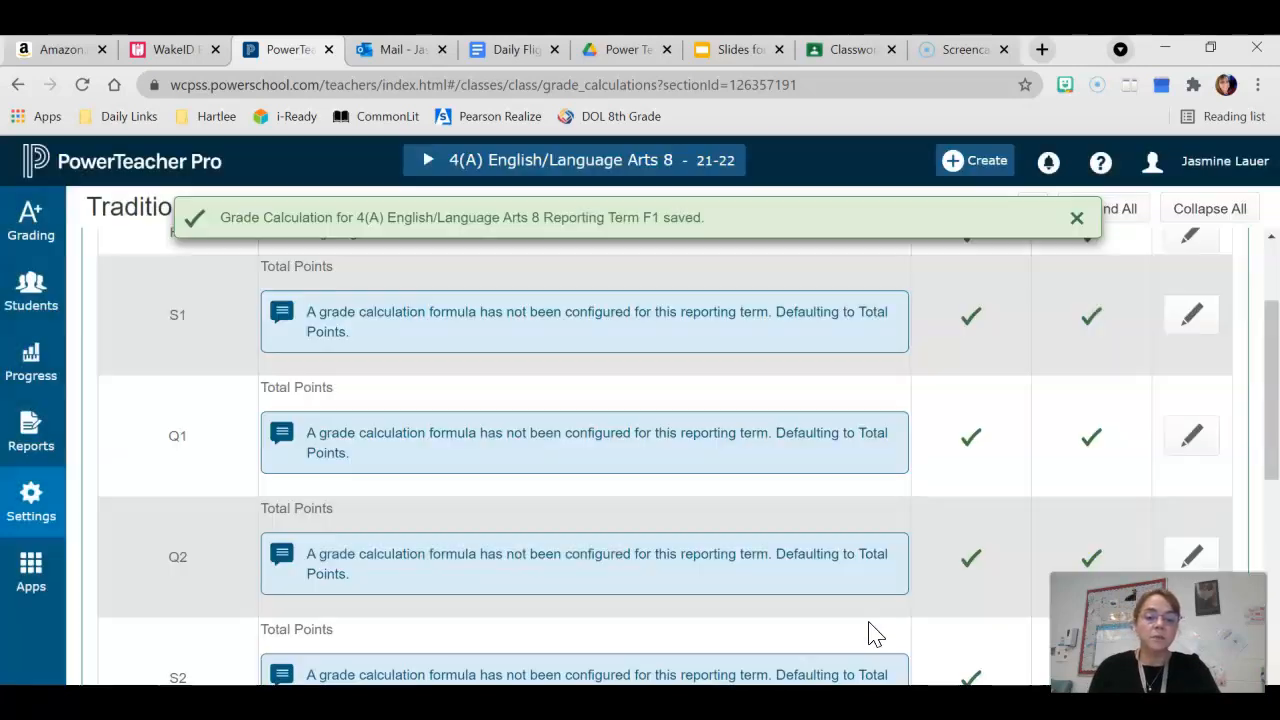
Reopen the F1 formula to review its term weights, then close it
{"action": "scroll", "coordinate": [1000, 340], "scroll_direction": "up", "scroll_amount": 2}
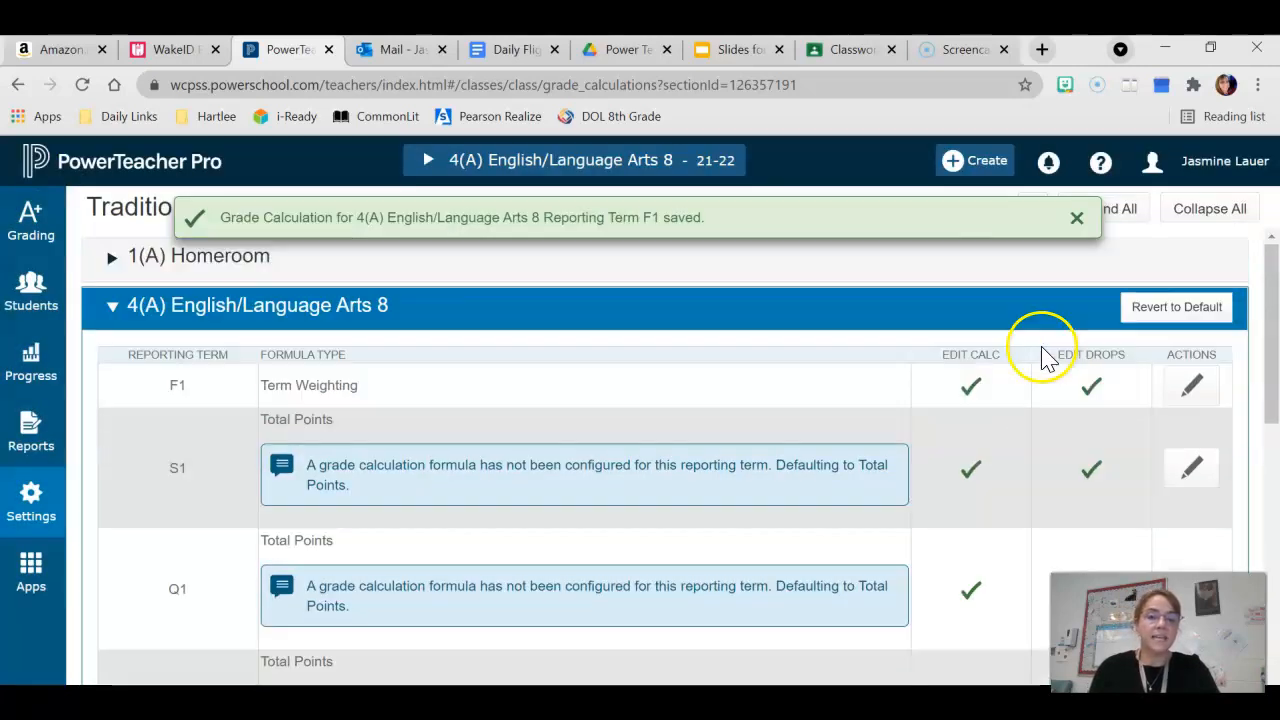
{"action": "left_click", "coordinate": [1183, 402]}
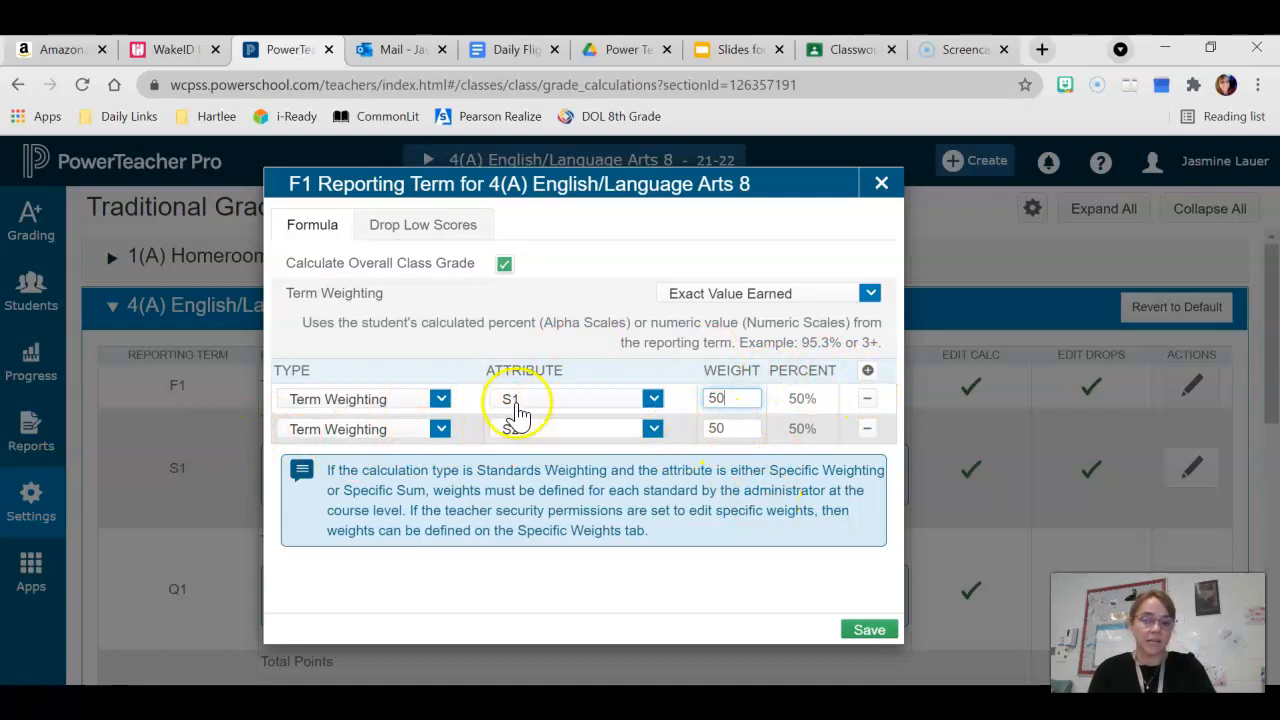
{"action": "left_click", "coordinate": [866, 632]}
Set the S1 reporting term's formula to Term Weighting on Q1 and add a second row
{"action": "left_click", "coordinate": [1195, 470]}
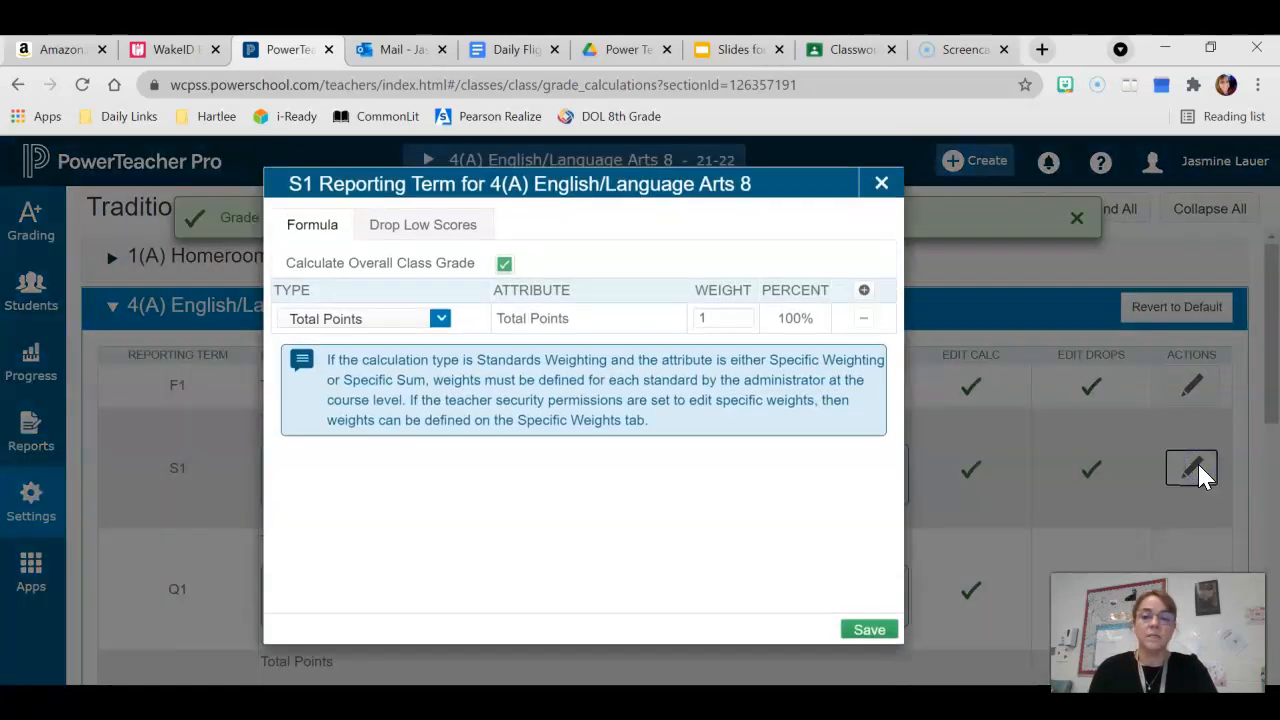
{"action": "left_click", "coordinate": [440, 318]}
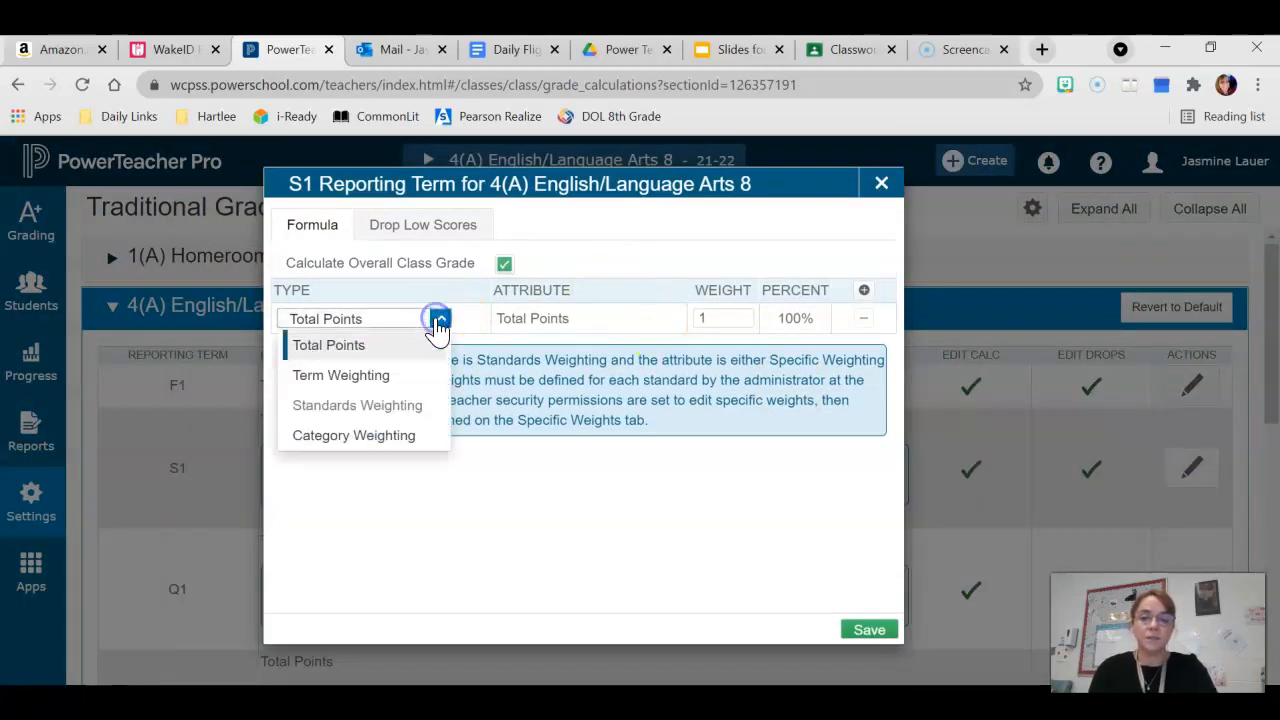
{"action": "left_click", "coordinate": [355, 375]}
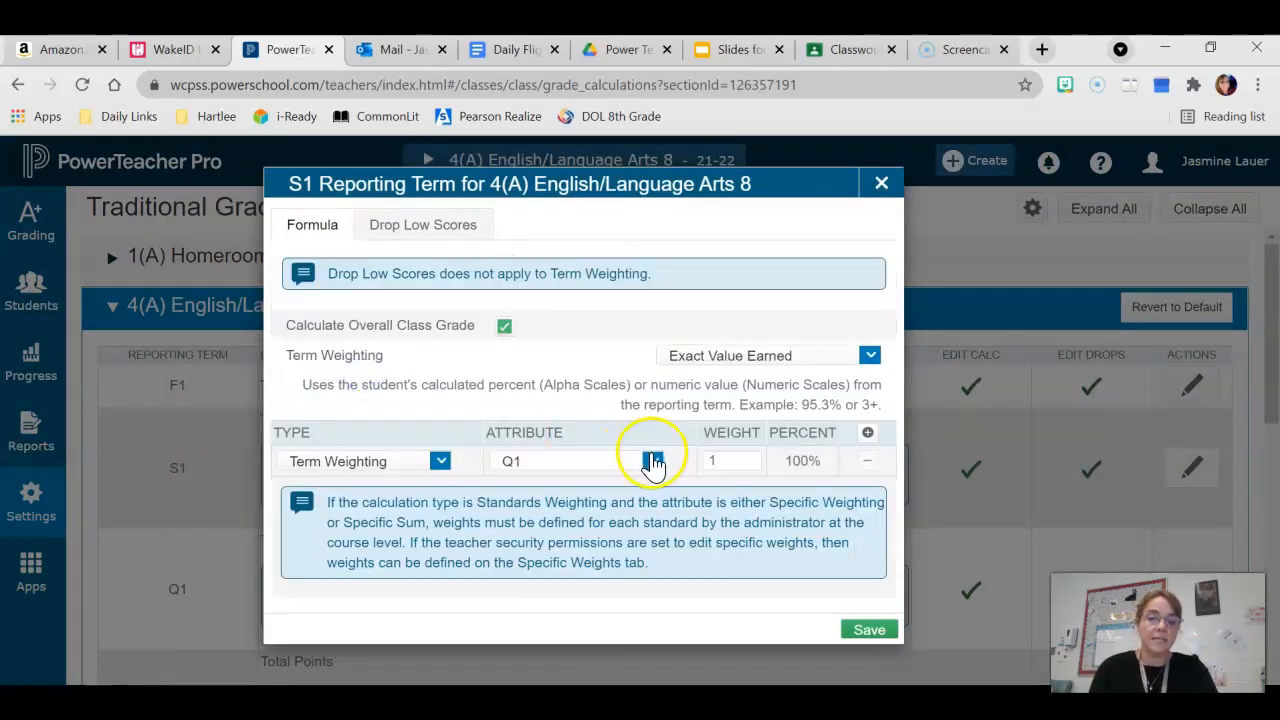
{"action": "left_click", "coordinate": [866, 436]}
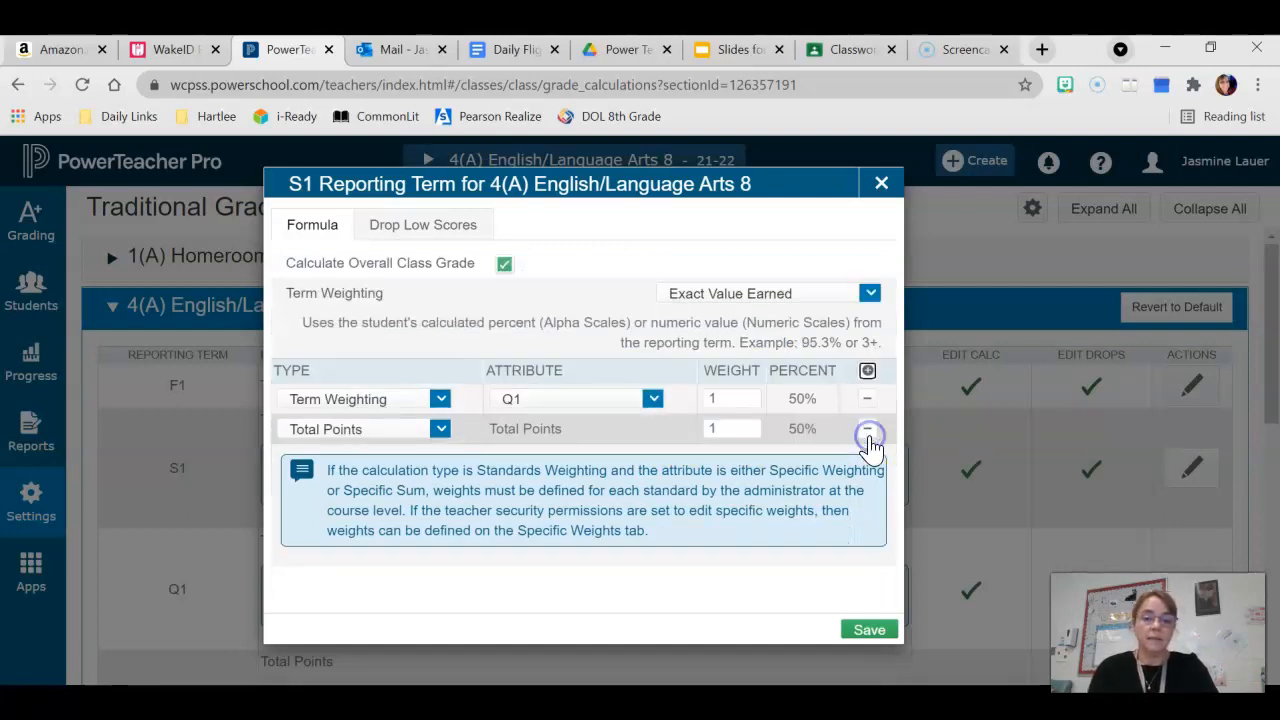
Set the second S1 row to Term Weighting on Q2 and save the formula
{"action": "left_click", "coordinate": [440, 429]}
{"action": "left_click", "coordinate": [410, 486]}
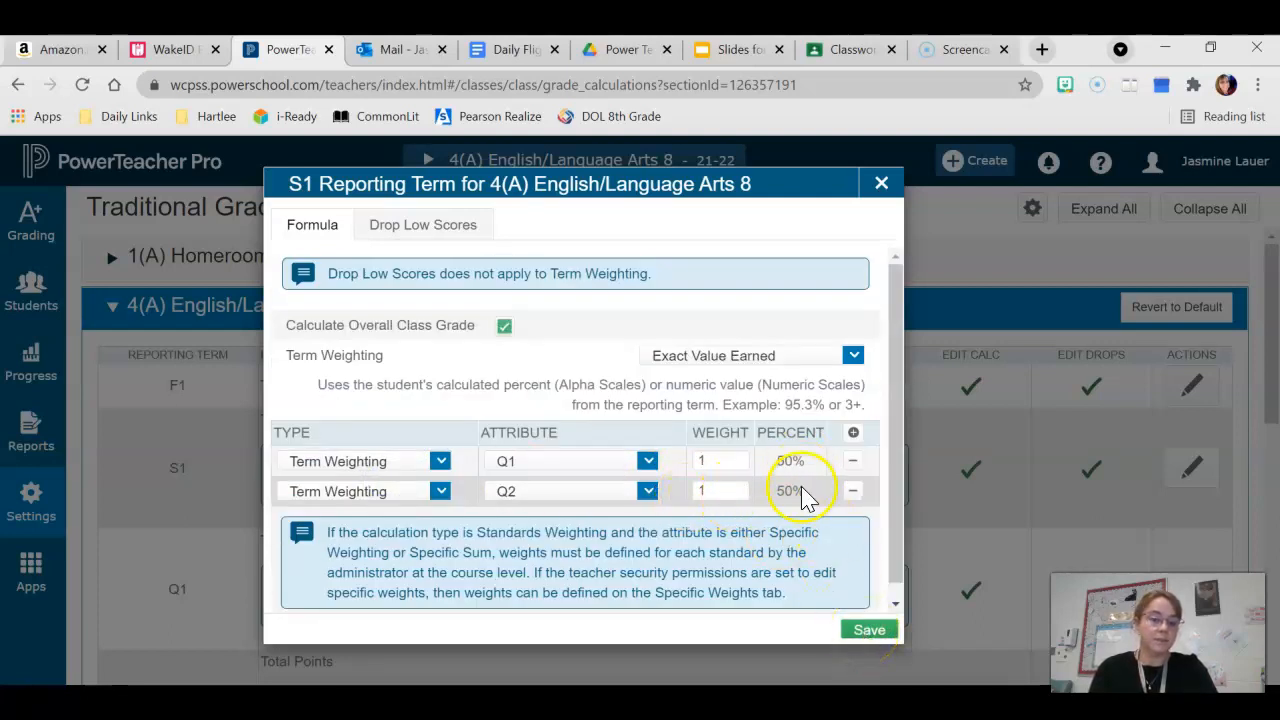
{"action": "left_click", "coordinate": [862, 632]}
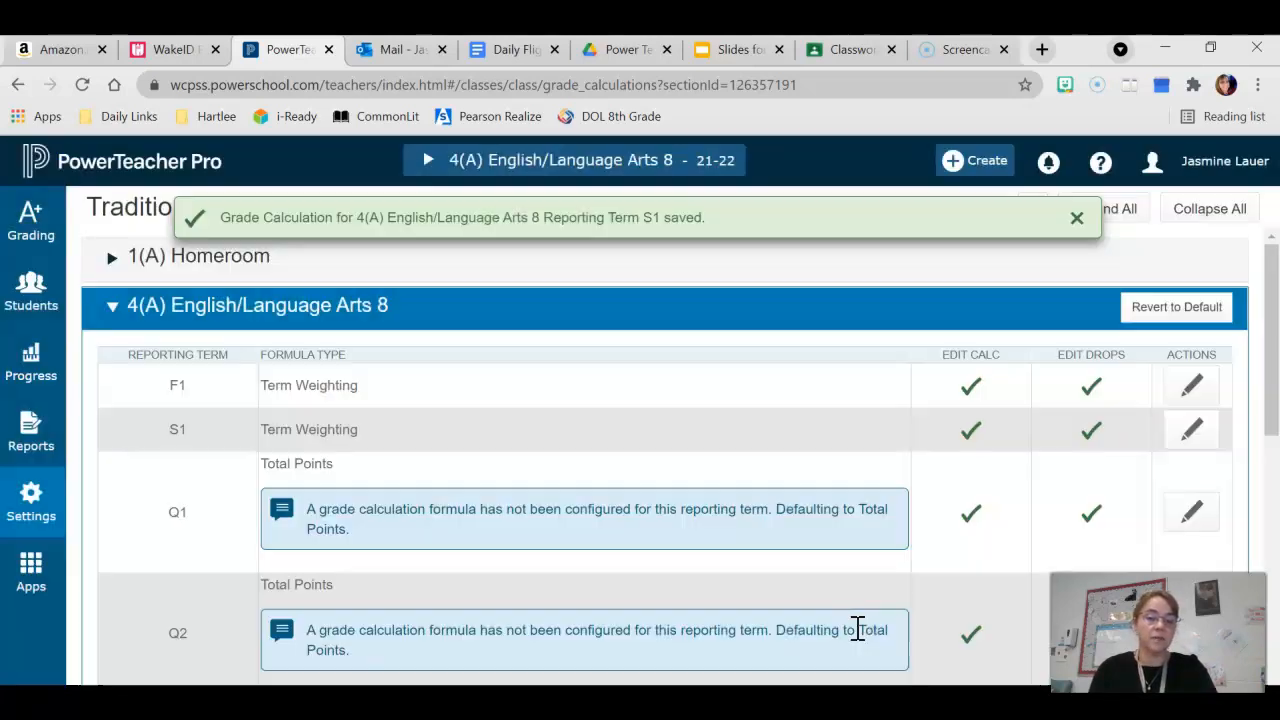
Set the Q1 term's formula to Category Weighting with the Minor Assessment category and save it
{"action": "scroll", "coordinate": [857, 627], "scroll_direction": "down", "scroll_amount": 2}
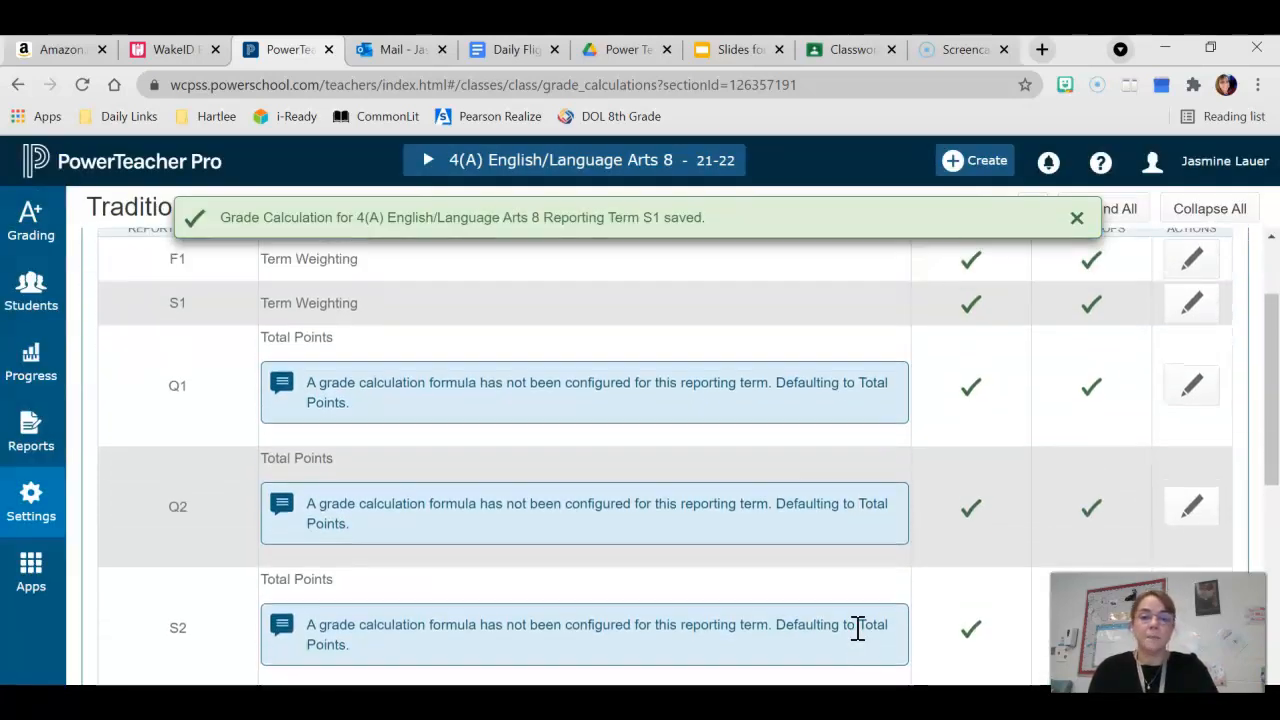
{"action": "left_click", "coordinate": [1195, 387]}
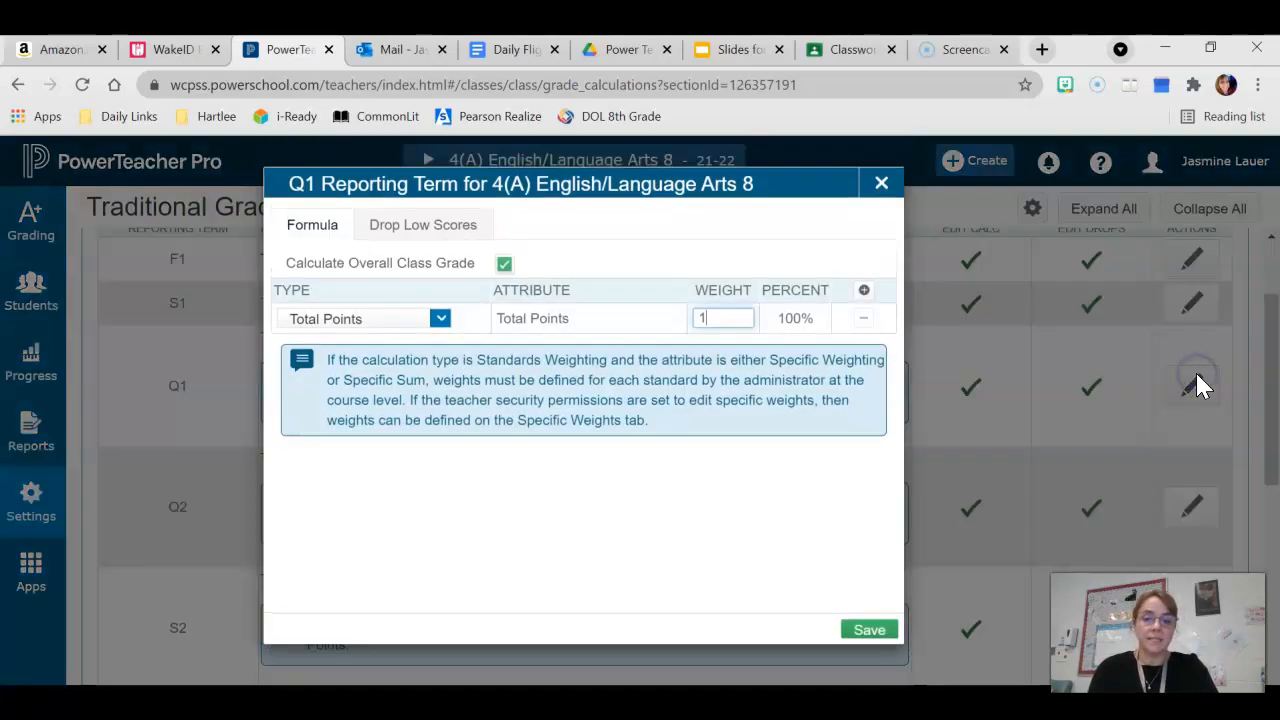
{"action": "left_click", "coordinate": [440, 318]}
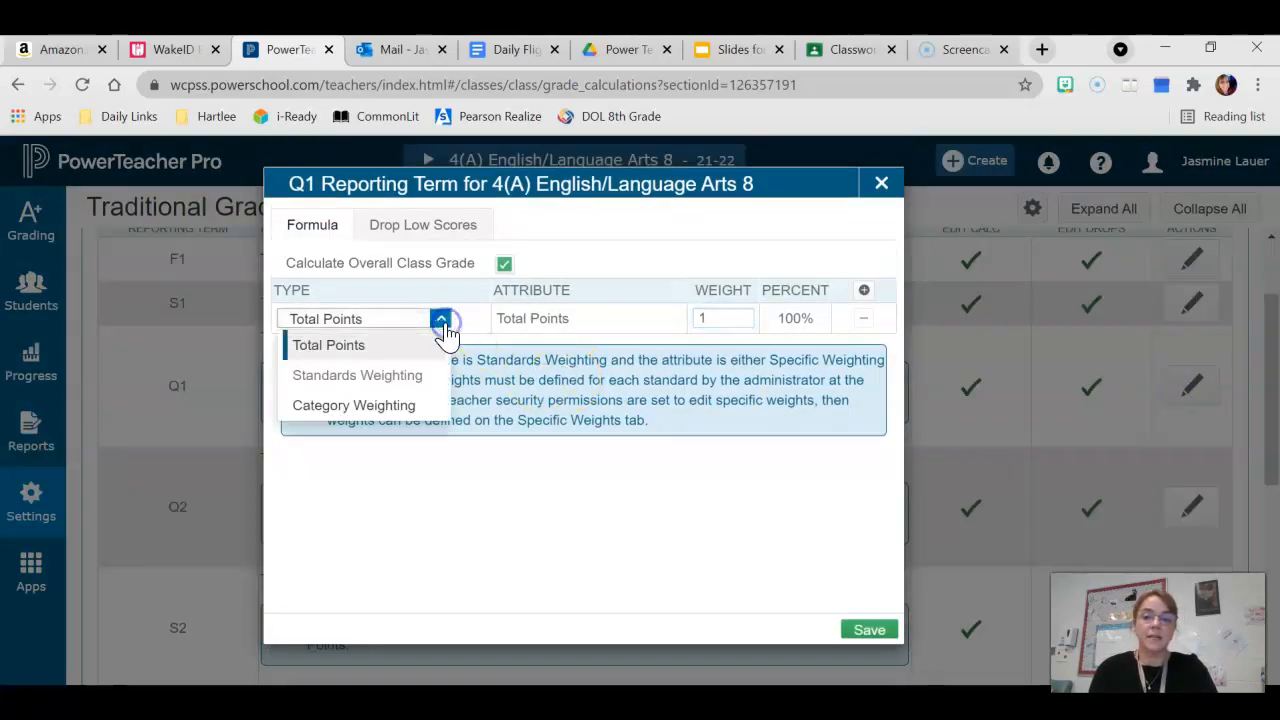
{"action": "left_click", "coordinate": [379, 412]}
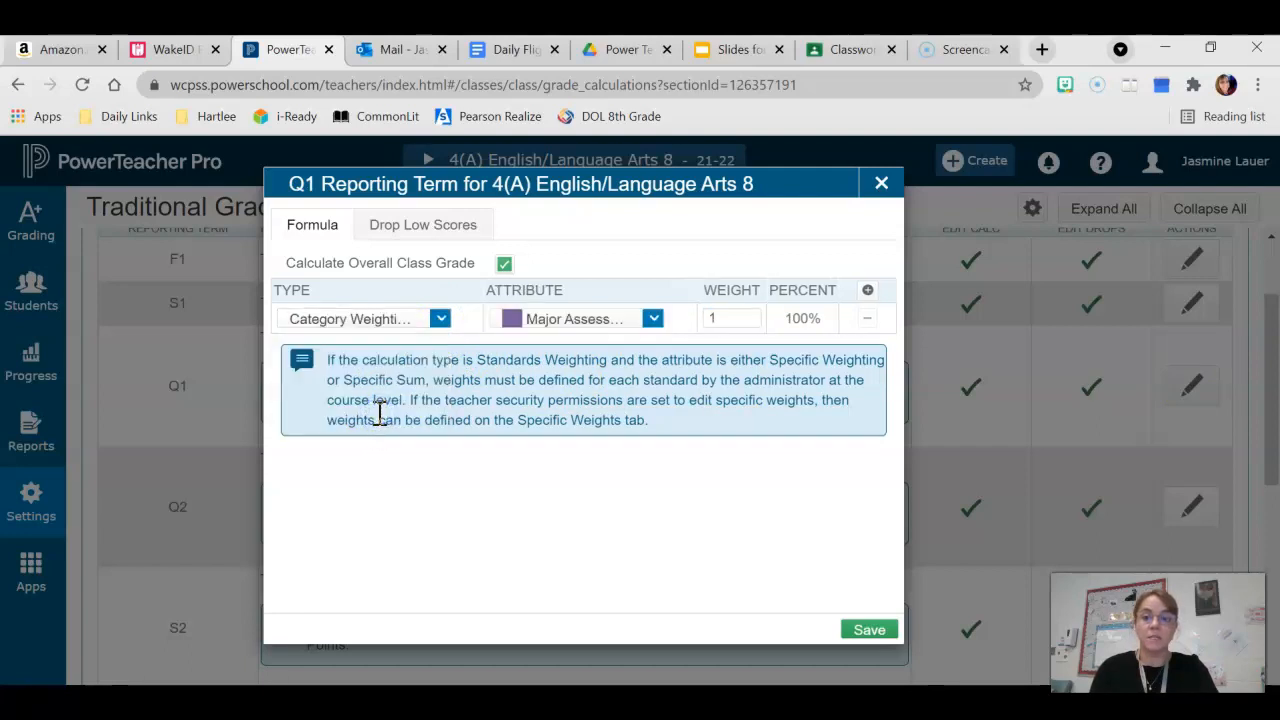
{"action": "left_click", "coordinate": [654, 320]}
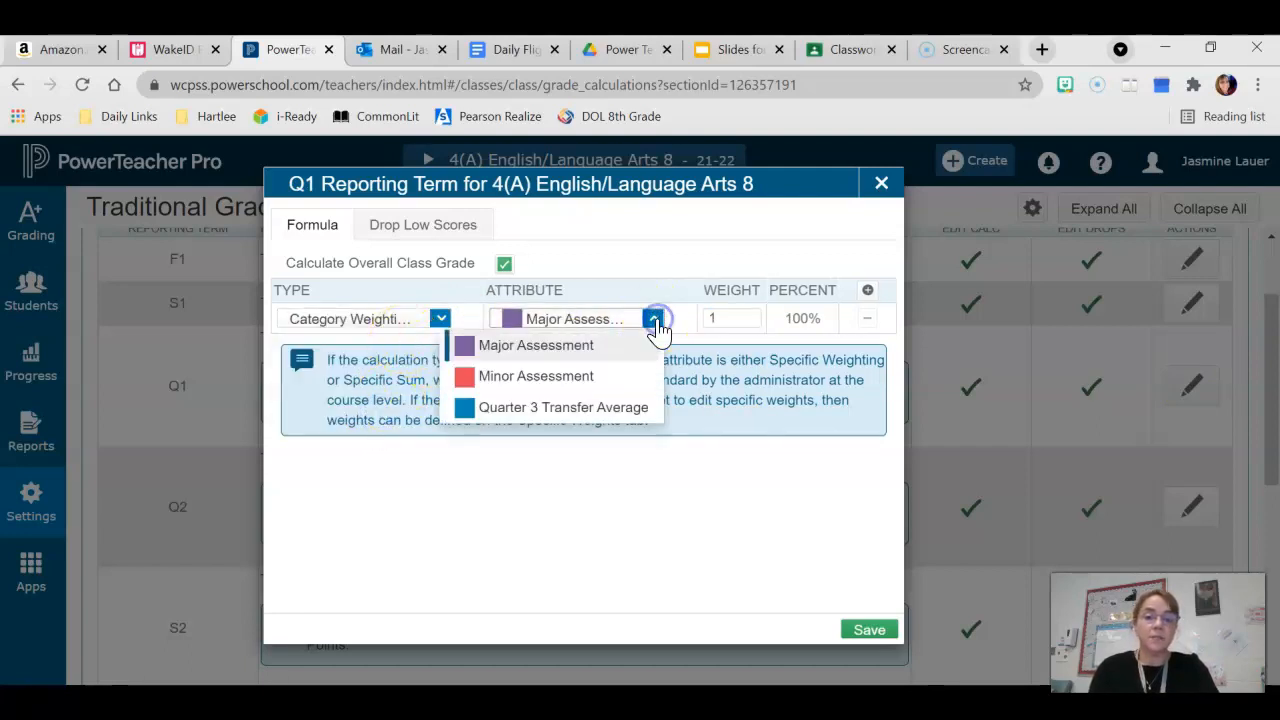
{"action": "left_click", "coordinate": [574, 382]}
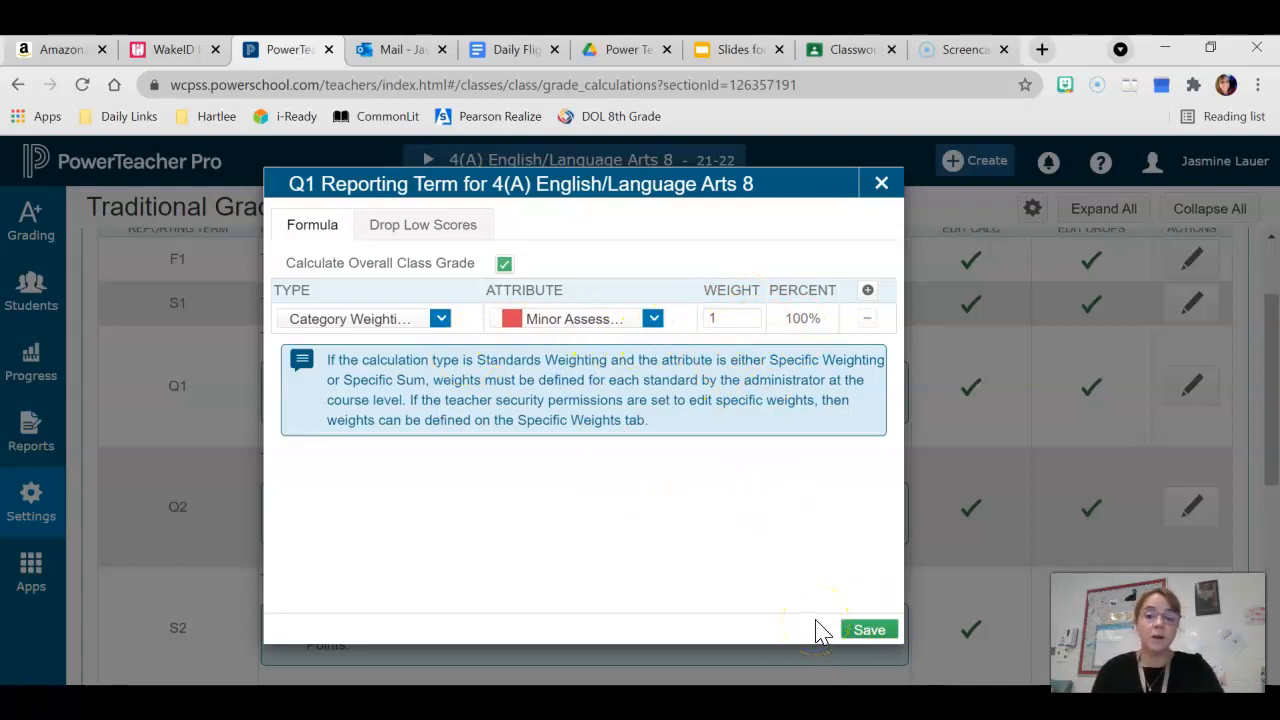
{"action": "left_click", "coordinate": [870, 631]}
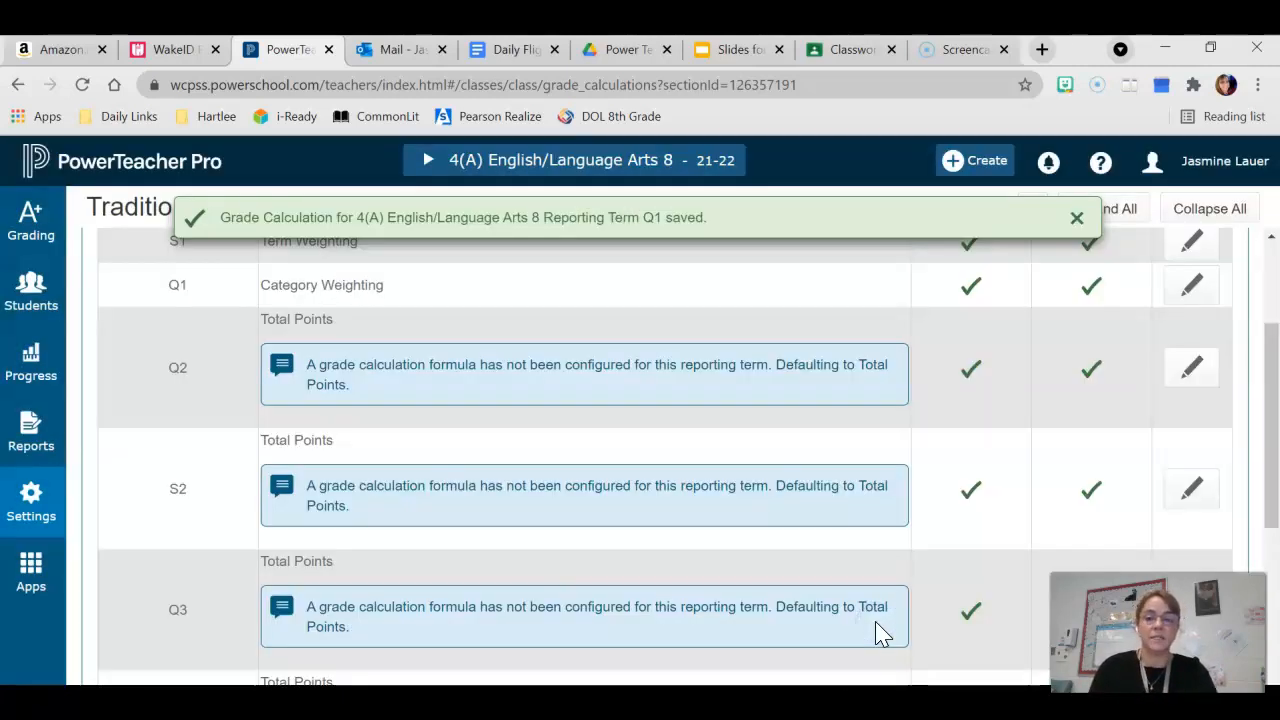
Set the Q2 term's formula to Category Weighting with the Minor Assessment category and save it
{"action": "scroll", "coordinate": [1121, 473], "scroll_direction": "down", "scroll_amount": 1}
{"action": "scroll", "coordinate": [1121, 473], "scroll_direction": "up", "scroll_amount": 1}
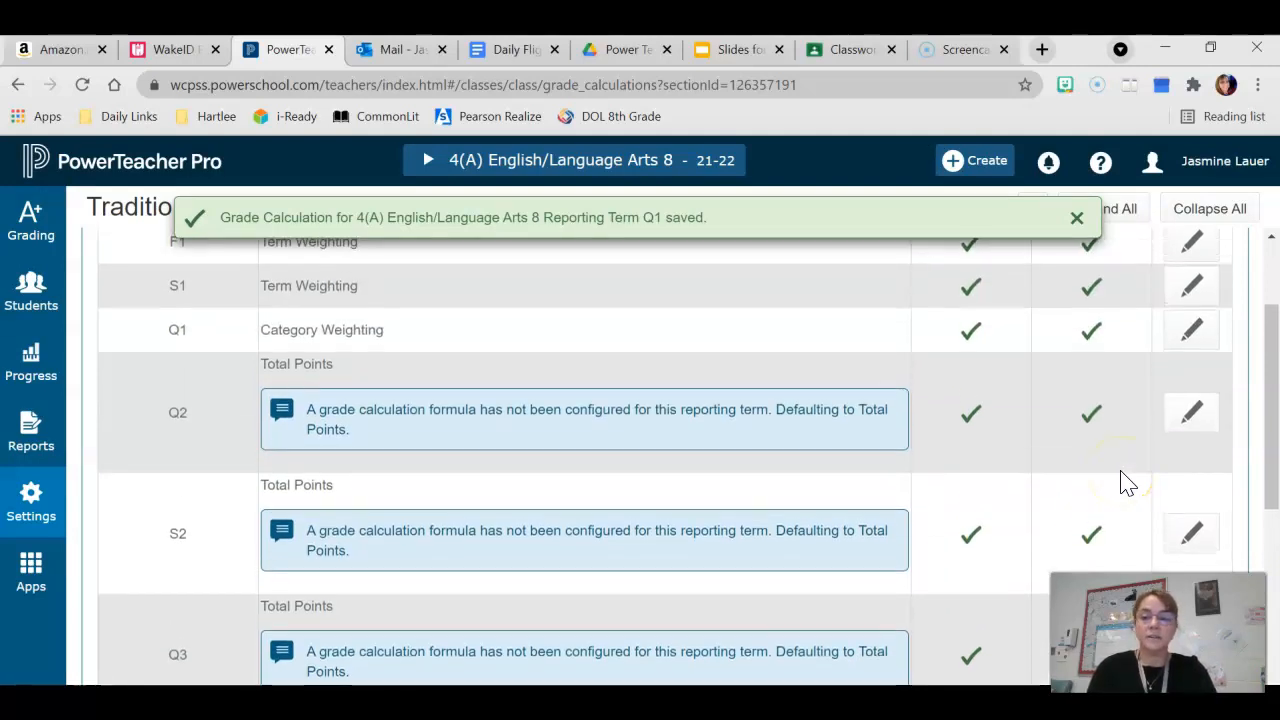
{"action": "left_click", "coordinate": [1195, 413]}
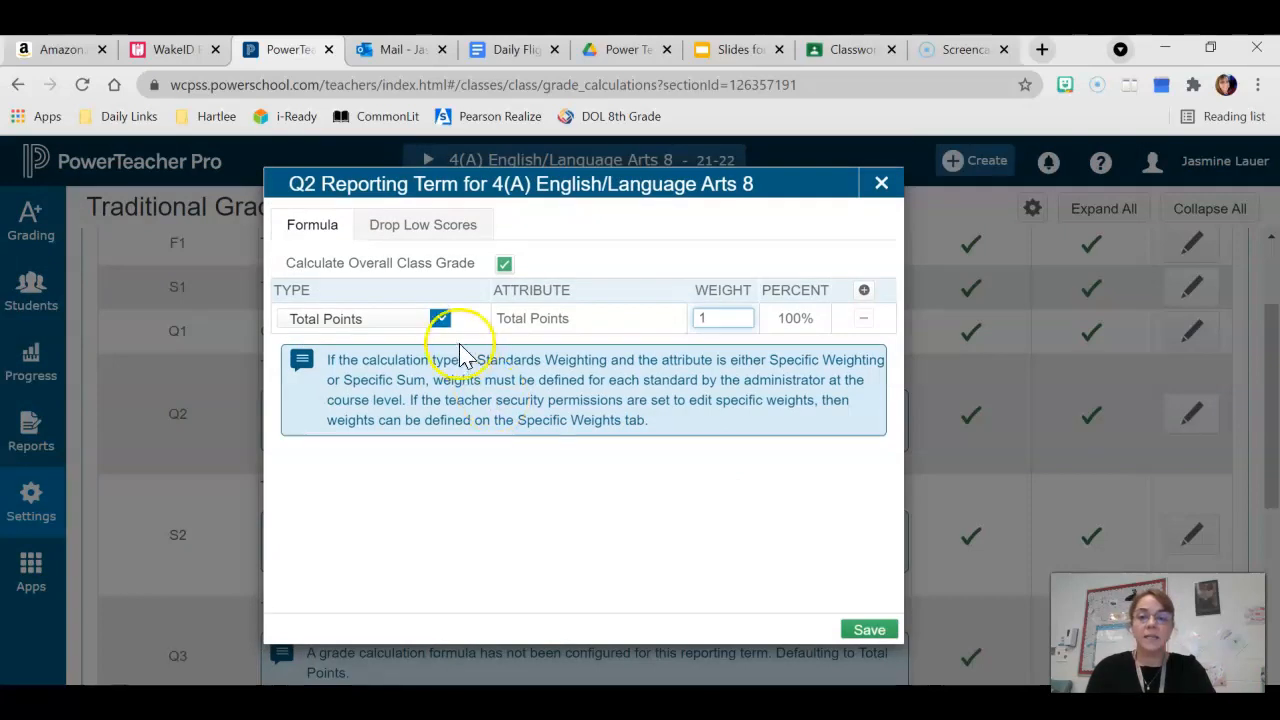
{"action": "left_click", "coordinate": [441, 320]}
{"action": "left_click", "coordinate": [378, 408]}
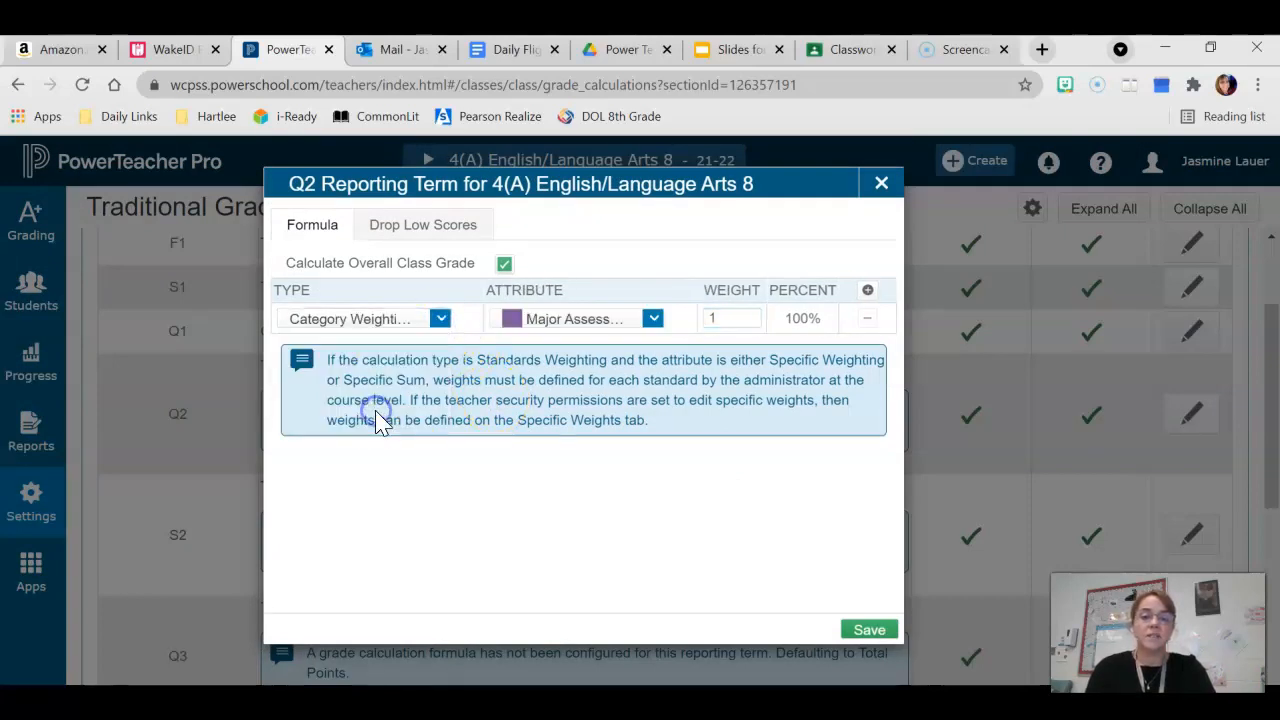
{"action": "left_click", "coordinate": [652, 319]}
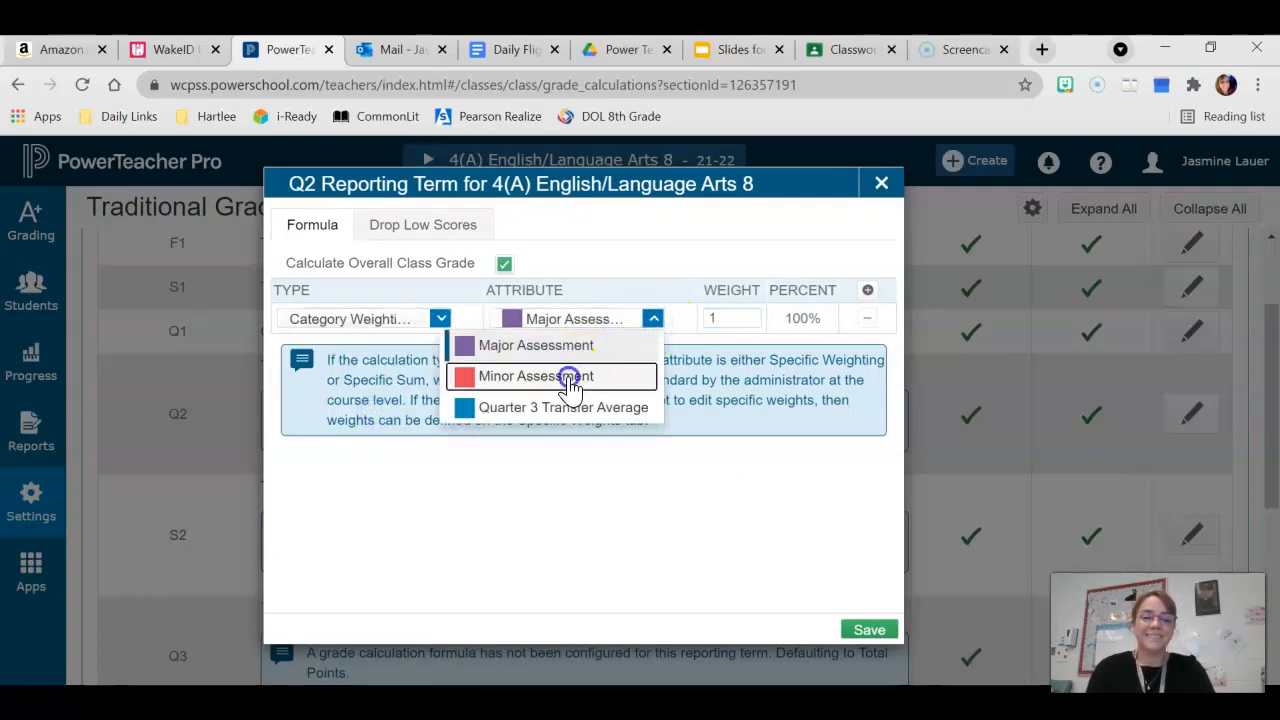
{"action": "left_click", "coordinate": [571, 375]}
{"action": "left_click", "coordinate": [871, 630]}
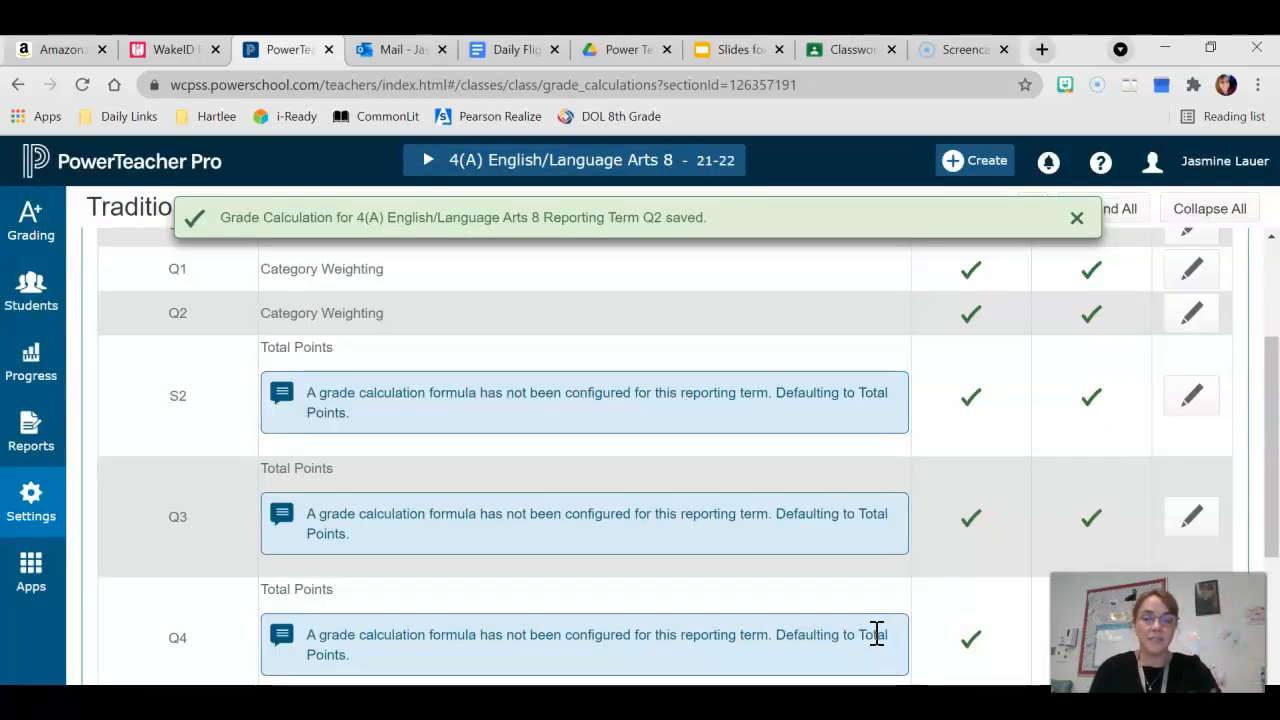
Set the S2 reporting term's formula to Term Weighting on Q3 plus a second Term Weighting row on Q4, and save
{"action": "scroll", "coordinate": [876, 636], "scroll_direction": "down", "scroll_amount": 1}
{"action": "scroll", "coordinate": [876, 636], "scroll_direction": "up", "scroll_amount": 1}
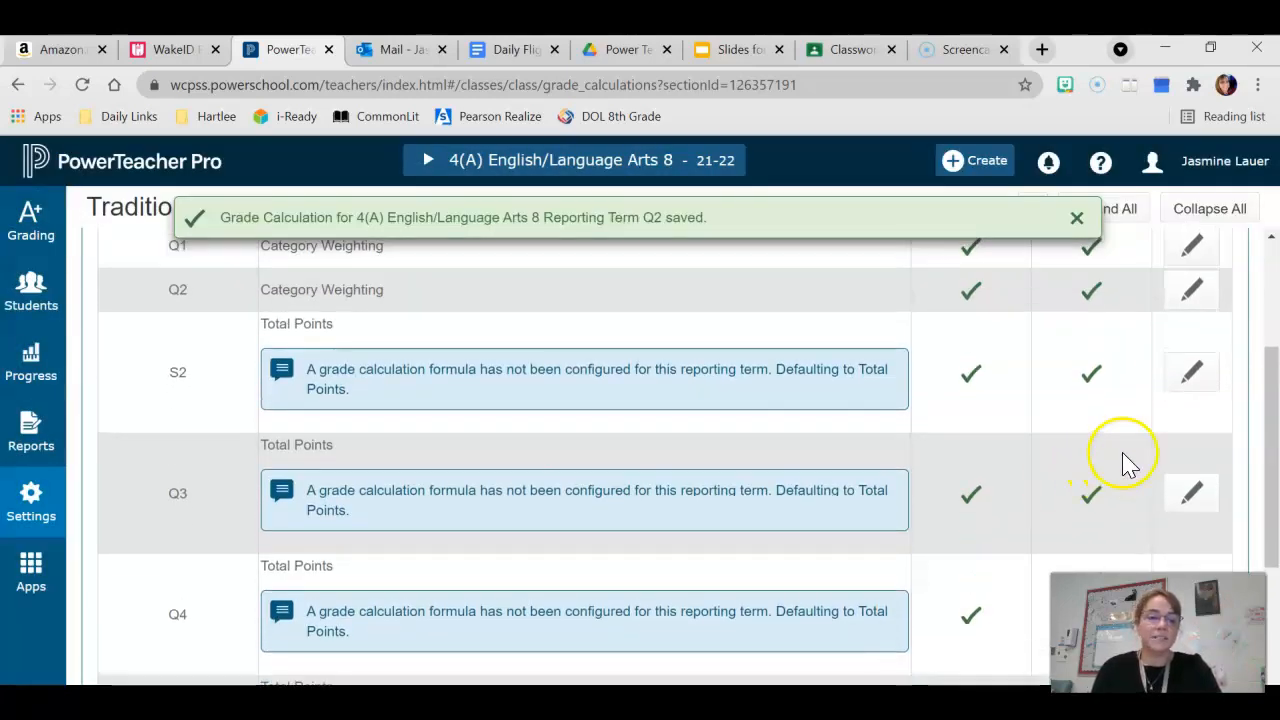
{"action": "left_click", "coordinate": [1189, 384]}
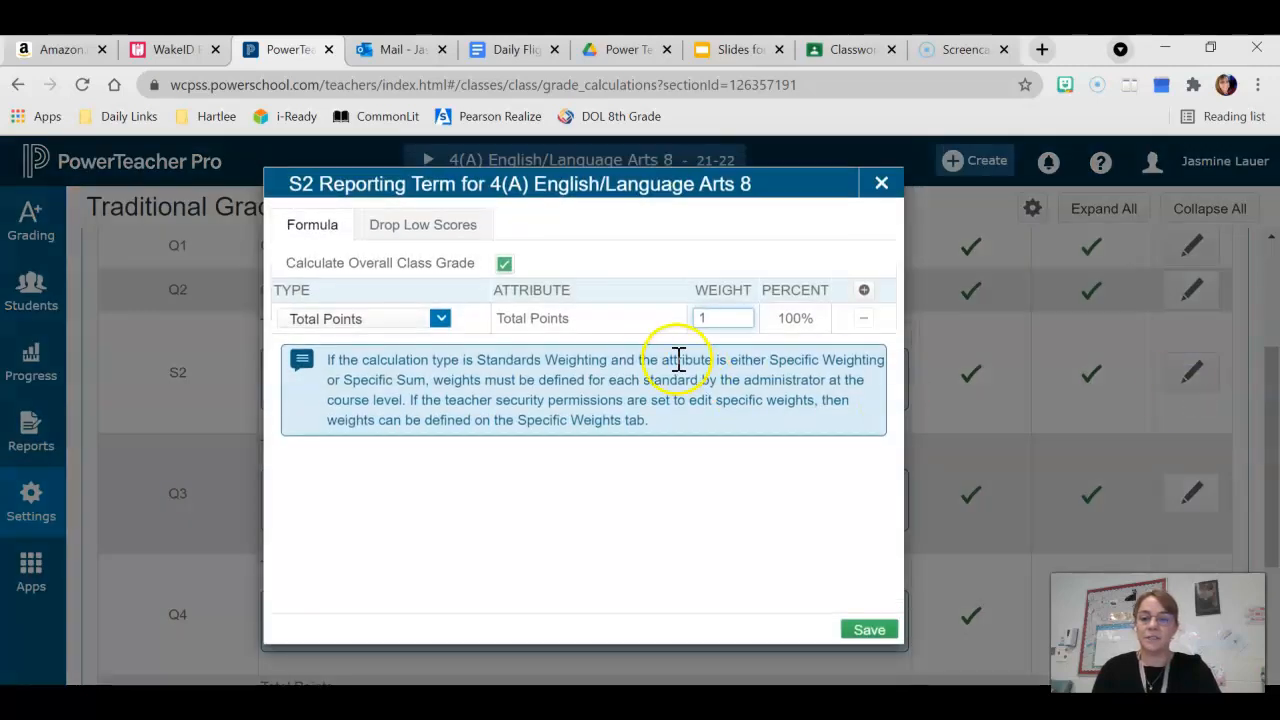
{"action": "left_click", "coordinate": [441, 320]}
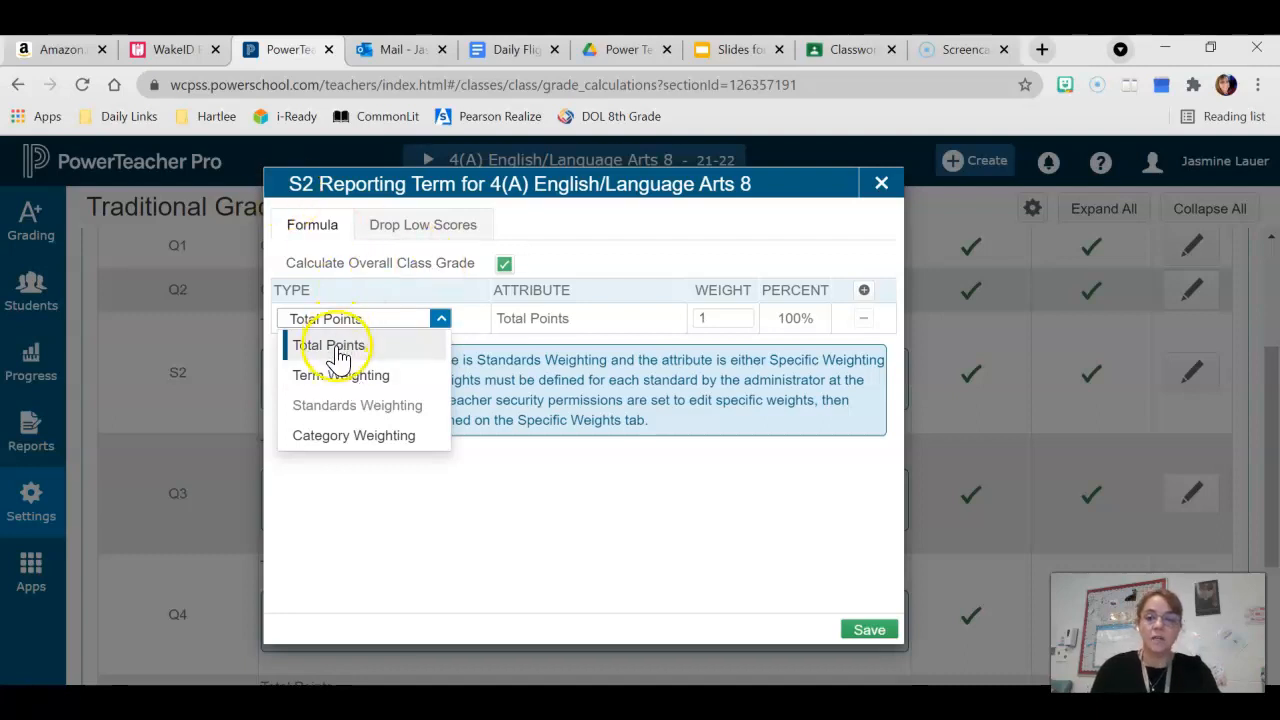
{"action": "left_click", "coordinate": [340, 380]}
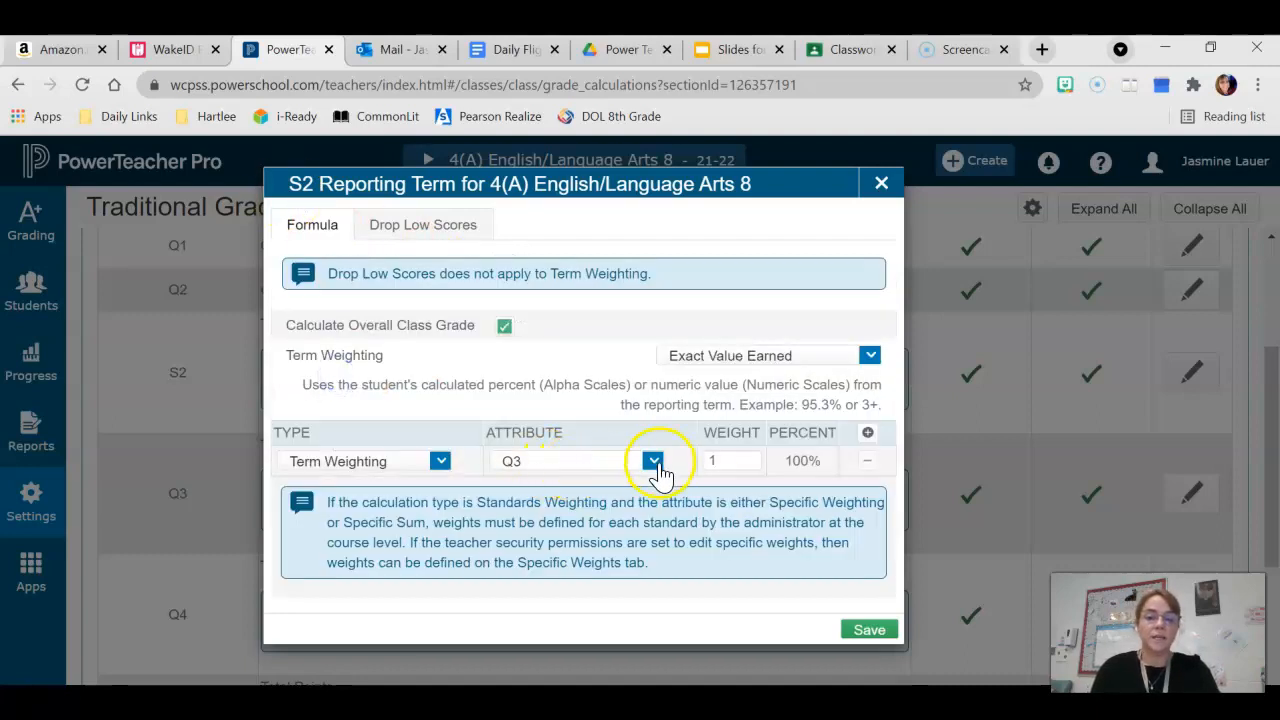
{"action": "left_click", "coordinate": [867, 433]}
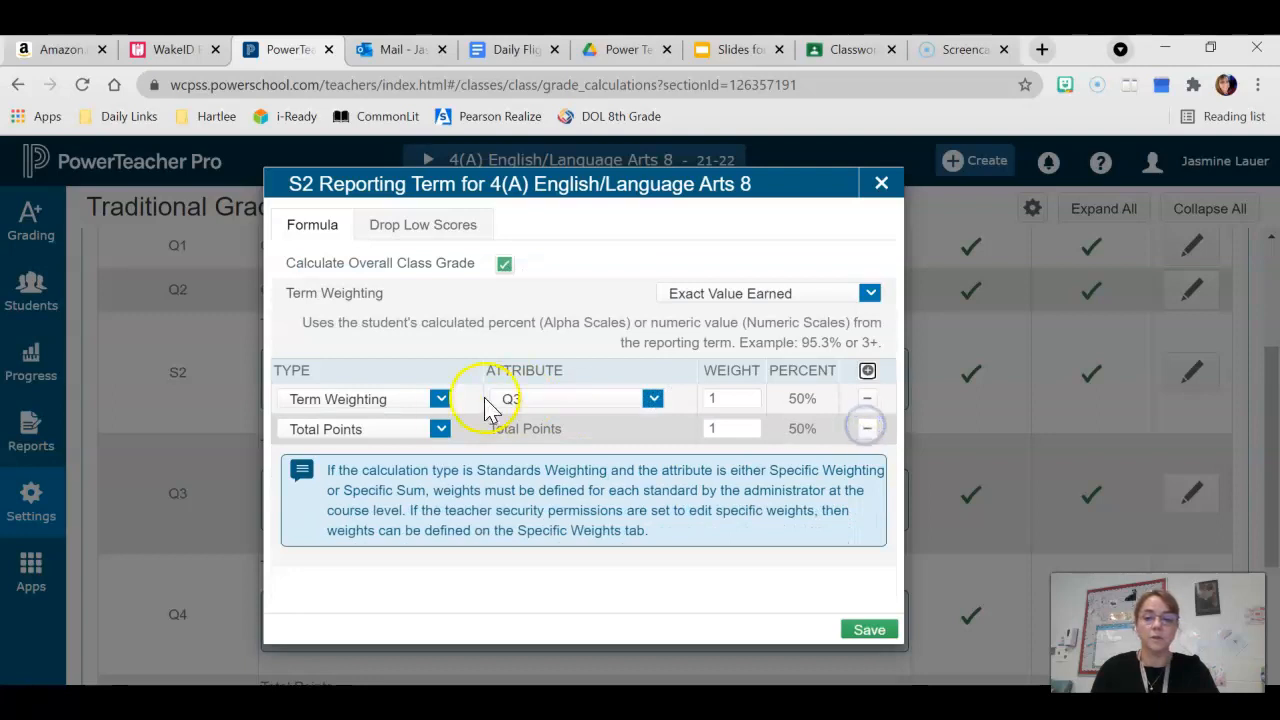
{"action": "left_click", "coordinate": [441, 429]}
{"action": "left_click", "coordinate": [364, 485]}
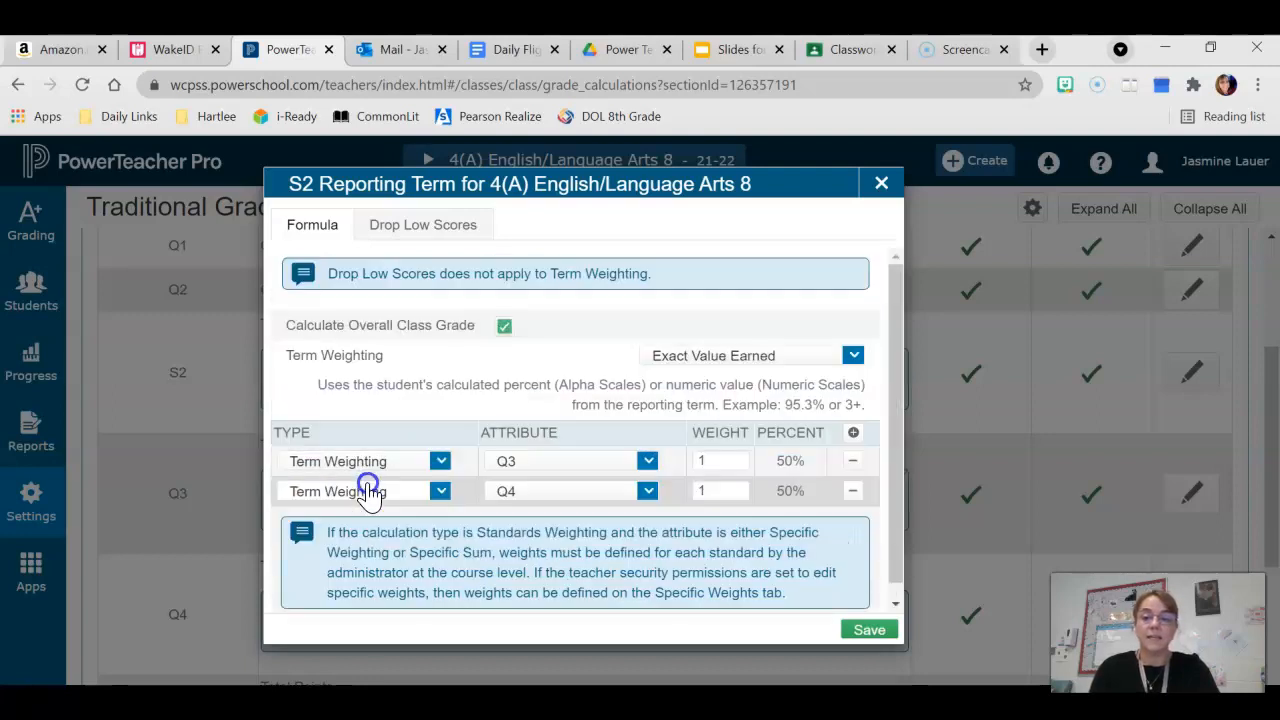
{"action": "left_click", "coordinate": [866, 628]}
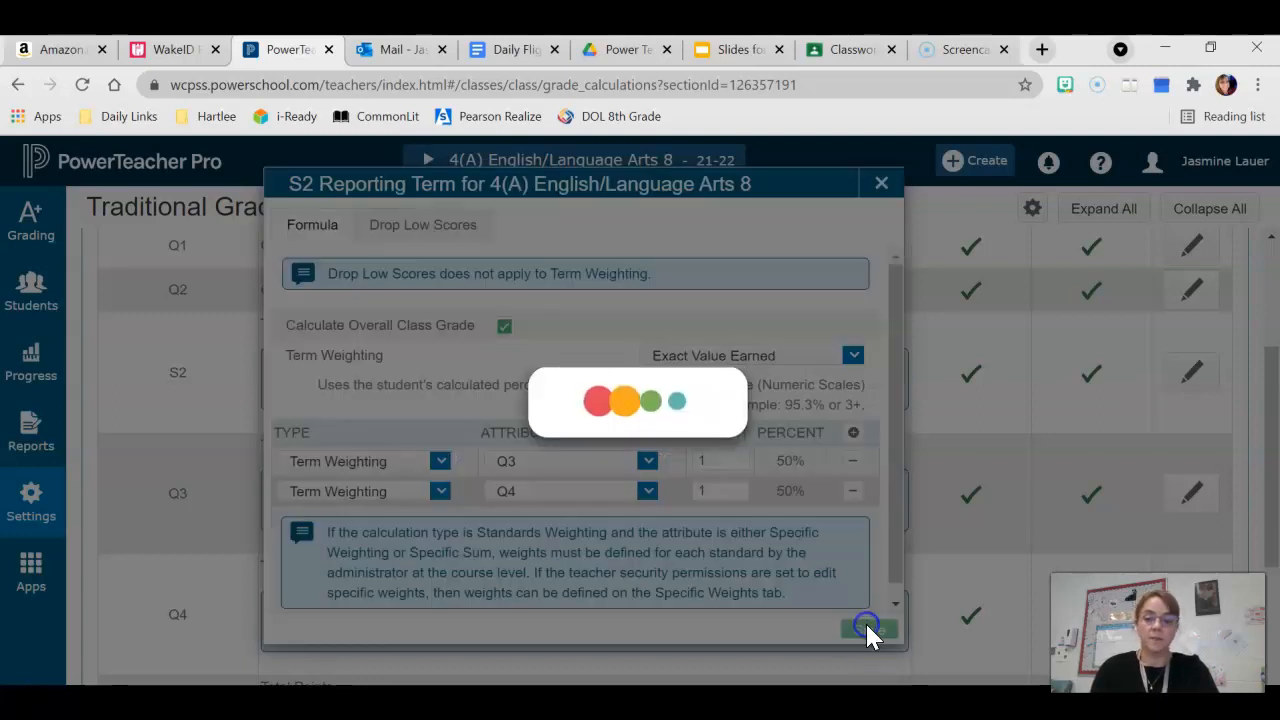
Set the Q3 term's formula to Category Weighting with the Minor Assessment category and save it
{"action": "scroll", "coordinate": [955, 535], "scroll_direction": "down", "scroll_amount": 1}
{"action": "scroll", "coordinate": [957, 534], "scroll_direction": "up", "scroll_amount": 1}
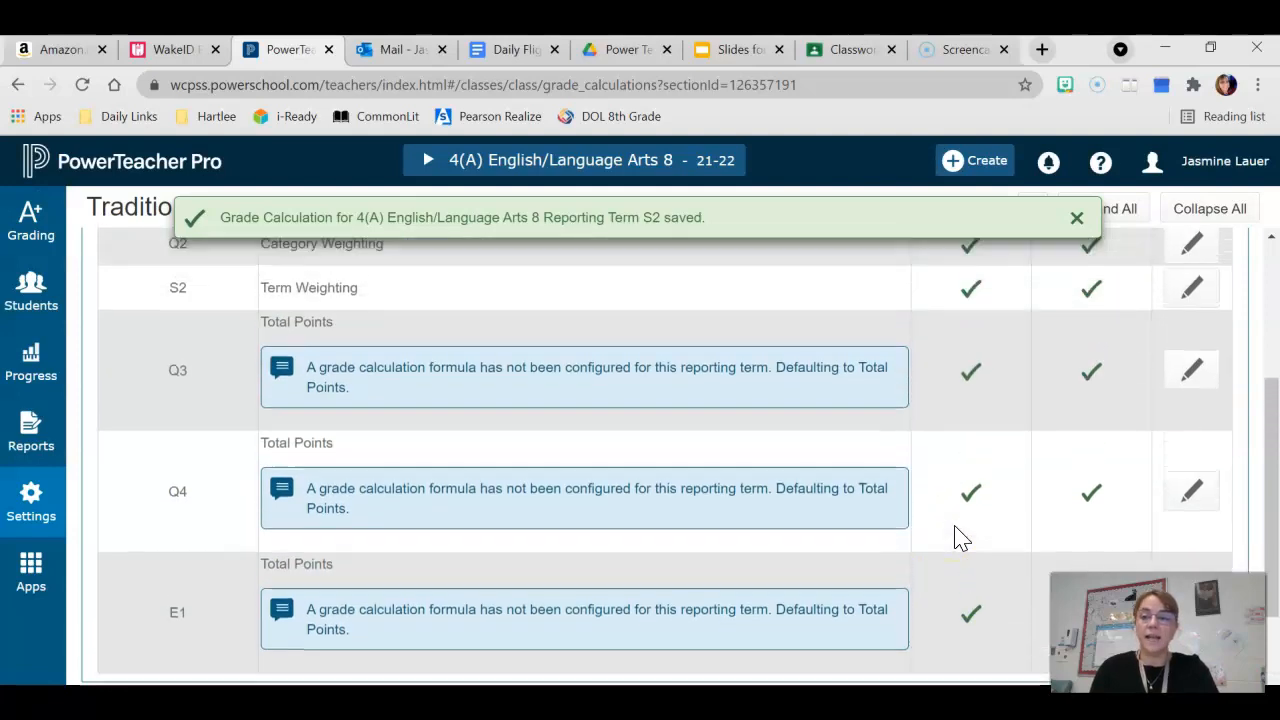
{"action": "left_click", "coordinate": [1193, 372]}
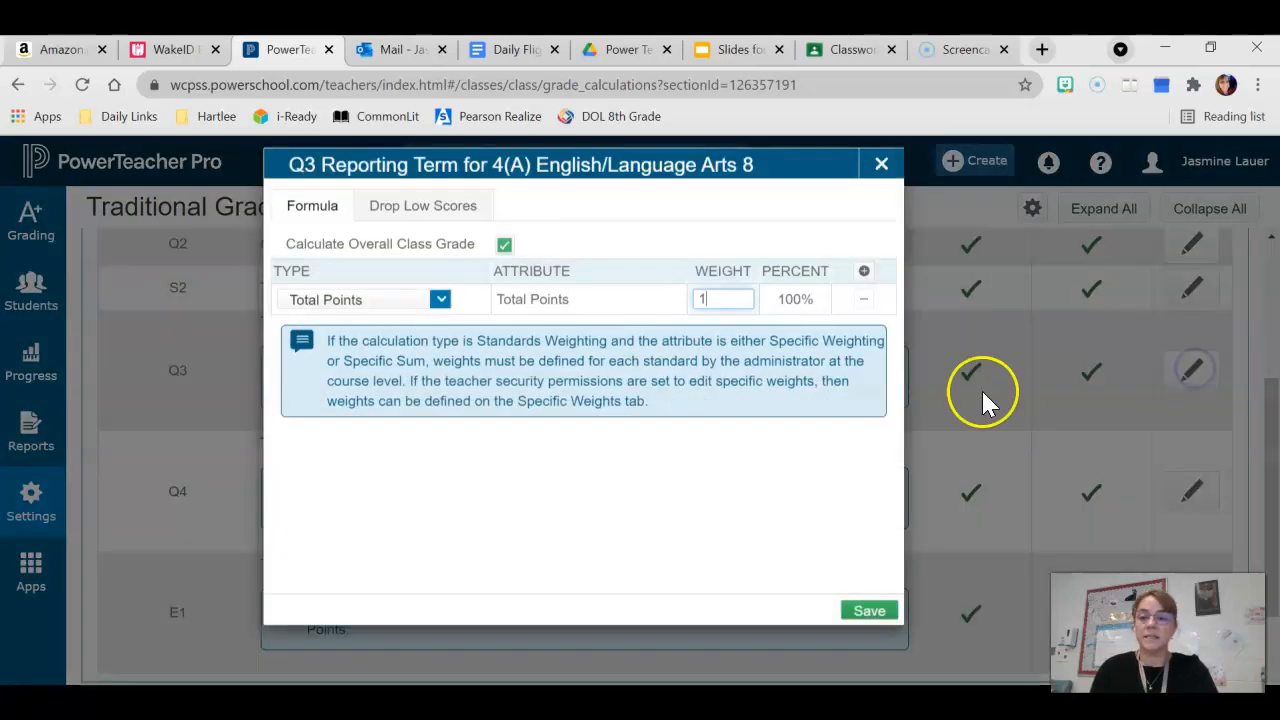
{"action": "left_click", "coordinate": [443, 322]}
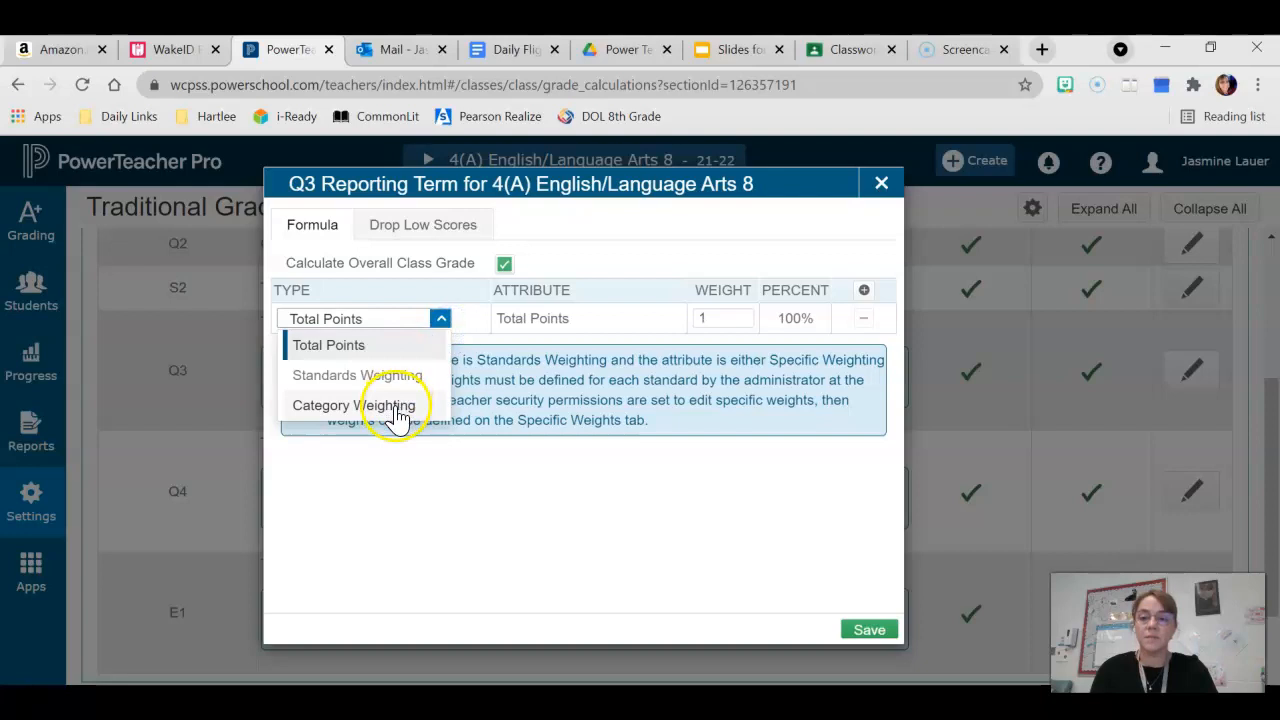
{"action": "left_click", "coordinate": [395, 403]}
{"action": "left_click", "coordinate": [653, 319]}
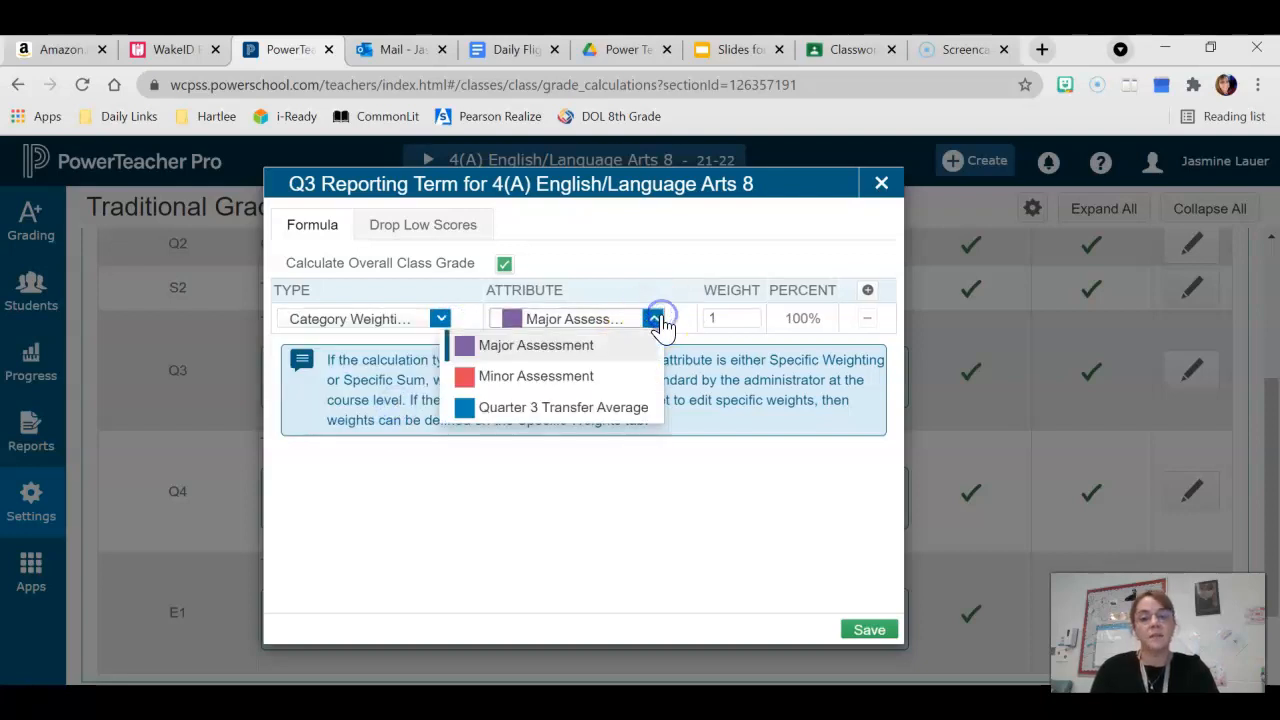
{"action": "left_click", "coordinate": [578, 376]}
{"action": "left_click", "coordinate": [869, 630]}
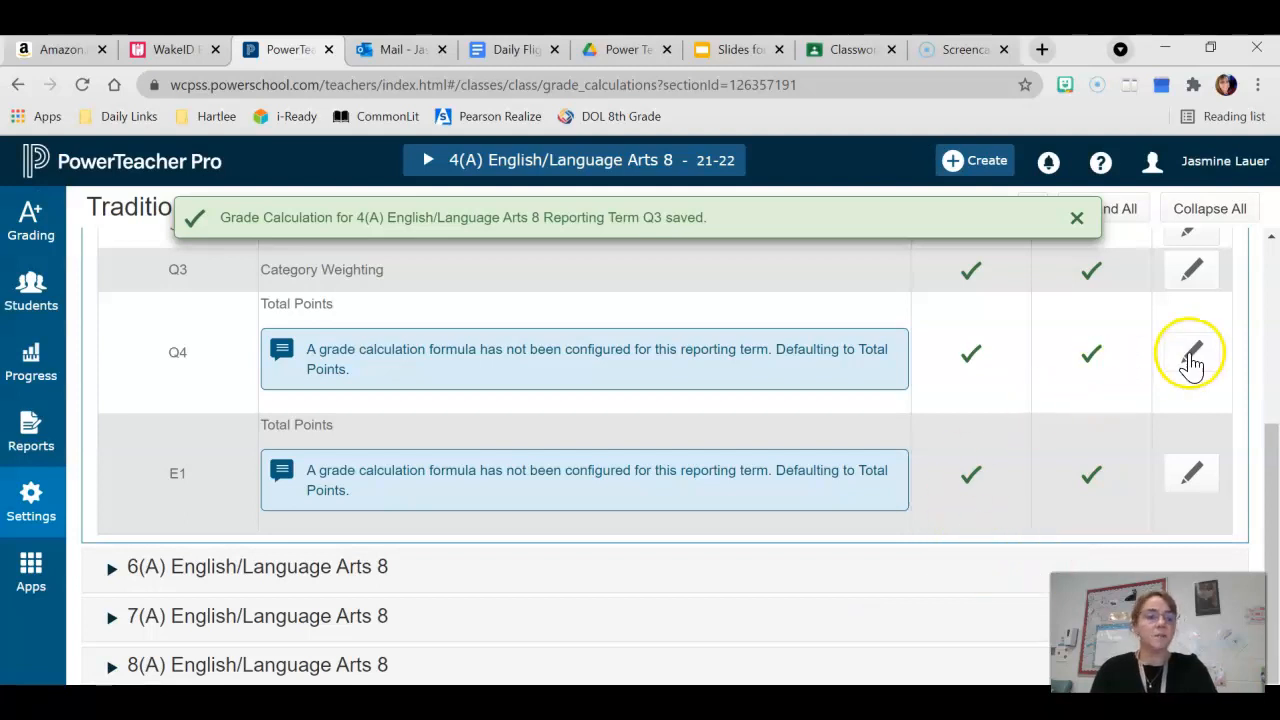
Set the Q4 term's formula to Category Weighting with the Minor Assessment category and save it
{"action": "left_click", "coordinate": [1192, 355]}
{"action": "left_click", "coordinate": [440, 318]}
{"action": "left_click", "coordinate": [337, 406]}
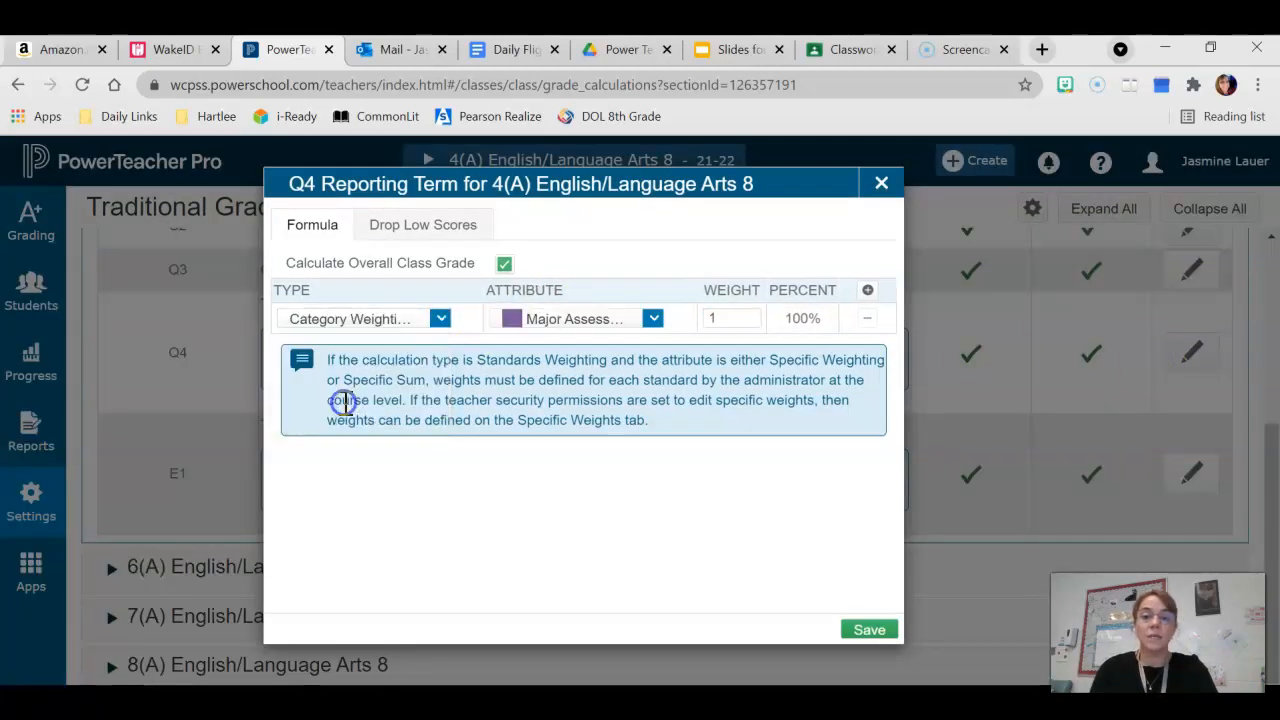
{"action": "left_click", "coordinate": [655, 322]}
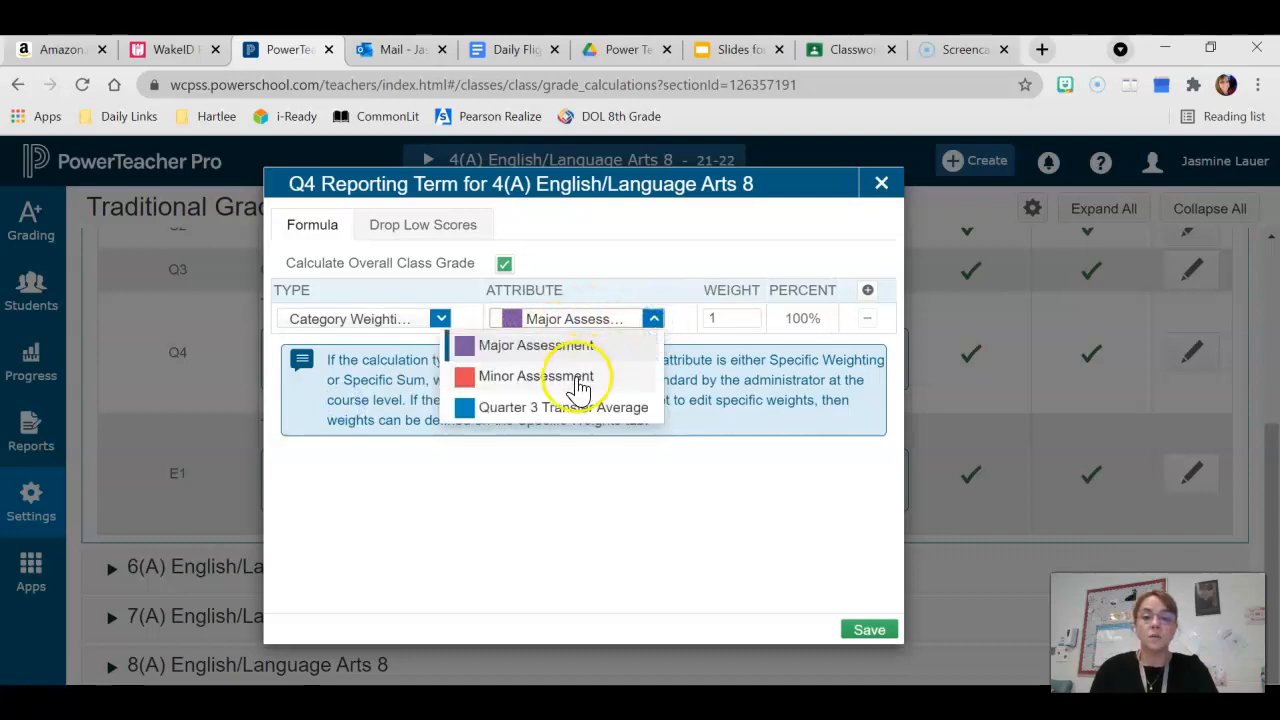
{"action": "left_click", "coordinate": [571, 374]}
{"action": "left_click", "coordinate": [865, 630]}
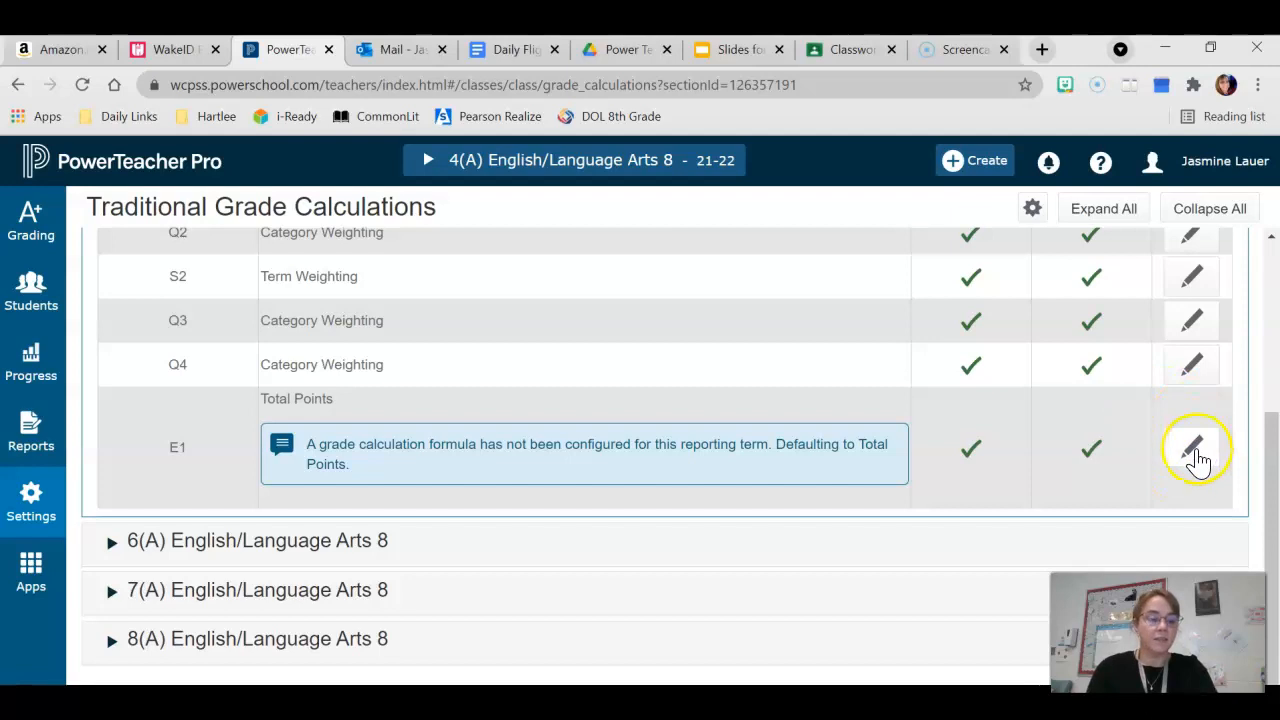
{"action": "left_click", "coordinate": [1193, 449]}
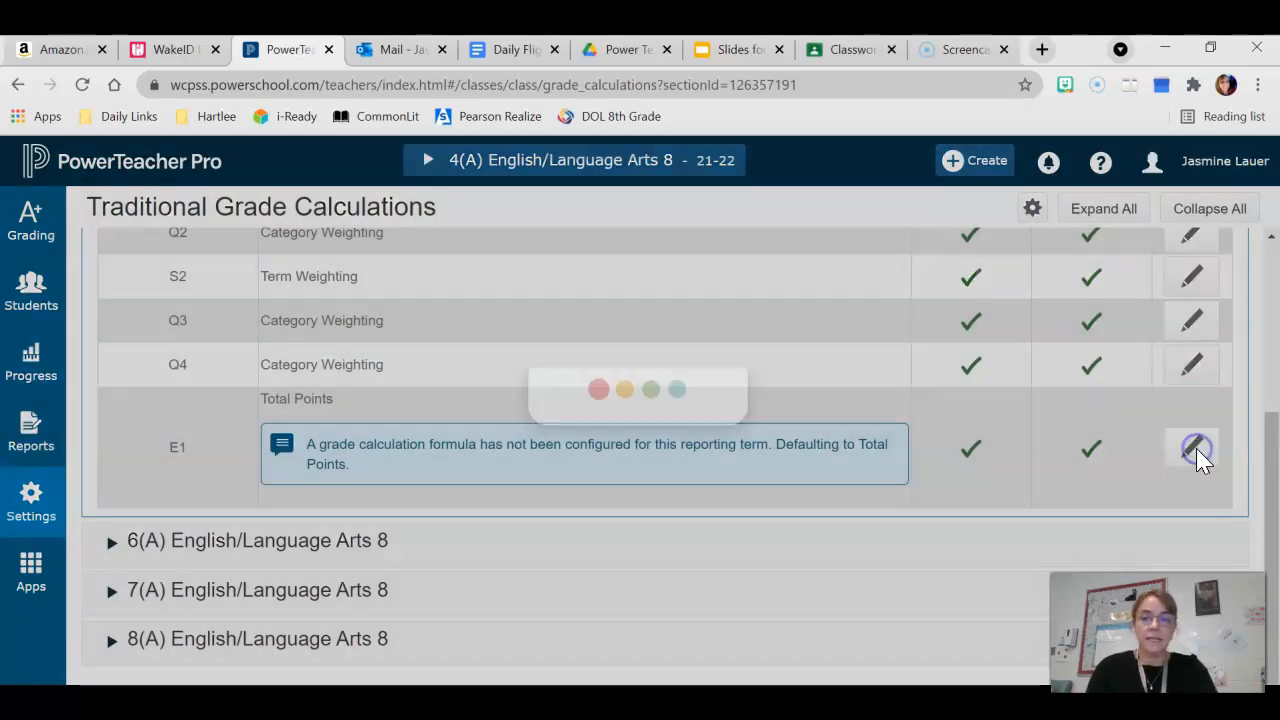
{"action": "left_click", "coordinate": [445, 326]}
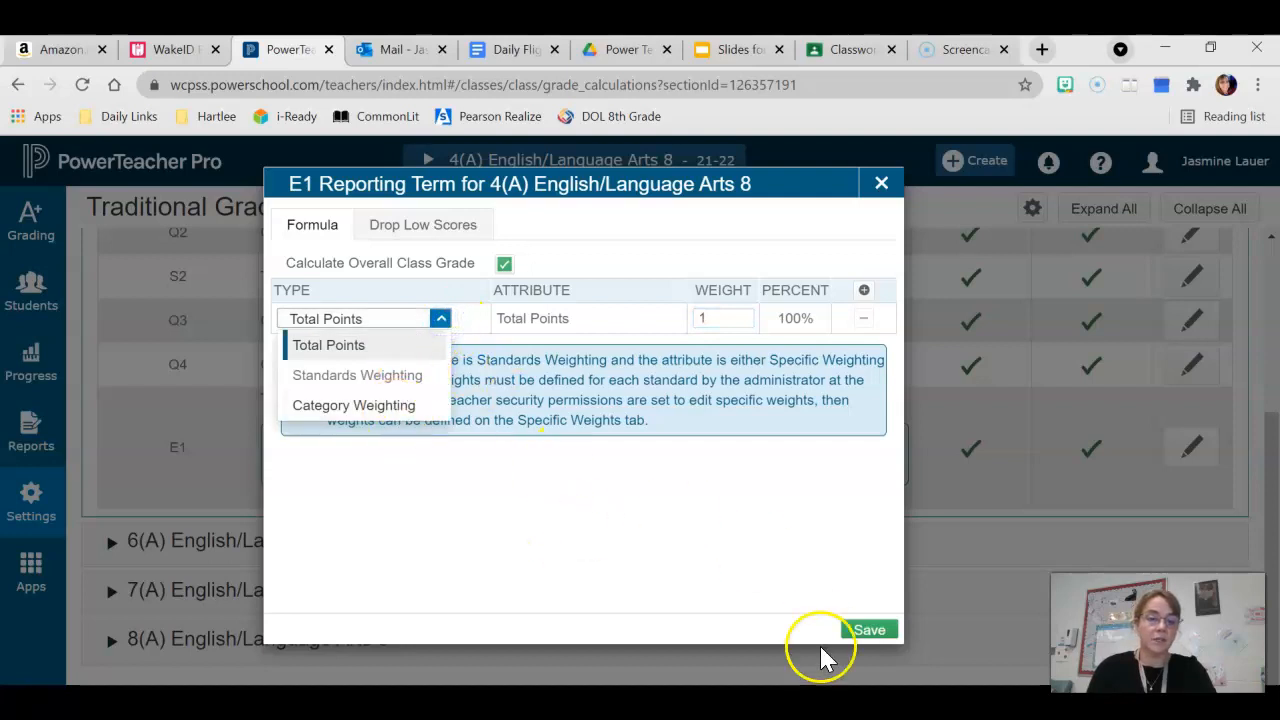
{"action": "left_click", "coordinate": [881, 183]}
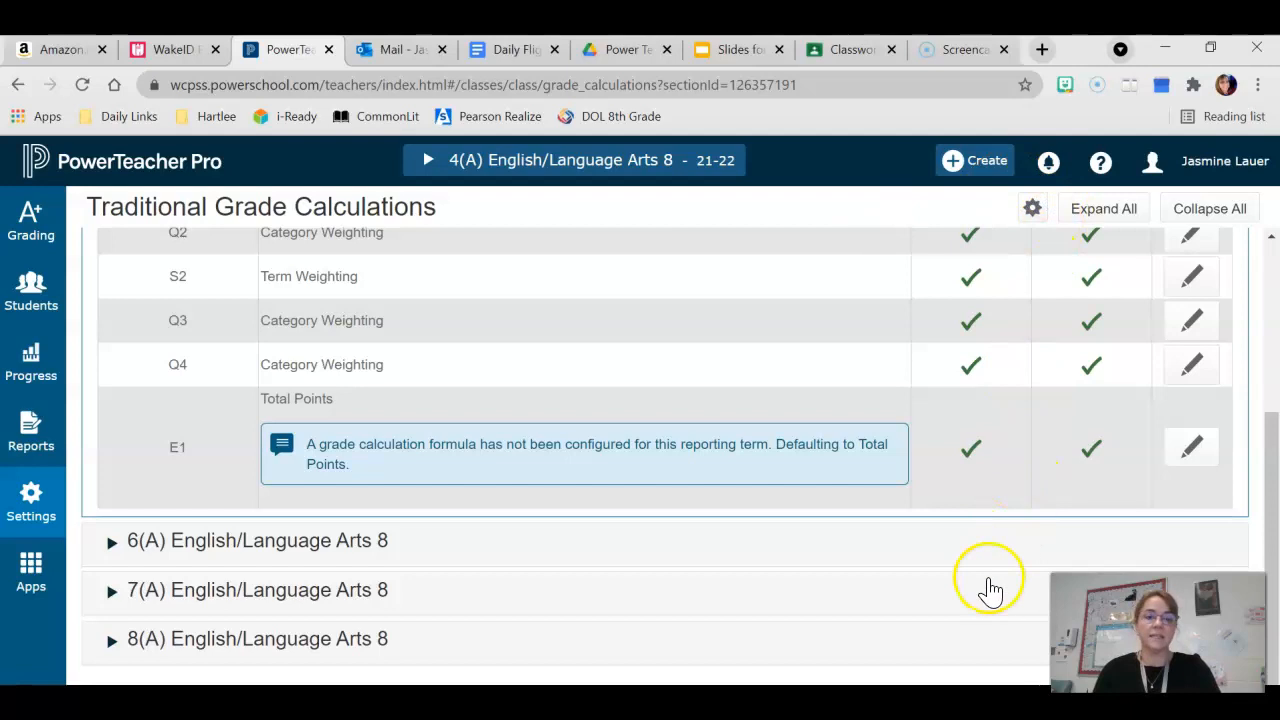
Start copying traditional grade calculations to another class, with 4(A) English/Language Arts 8 in 2021-2022 as source and 2021-2022 as target term
{"action": "left_click_drag", "start_coordinate": [1262, 500], "coordinate": [1266, 298]}
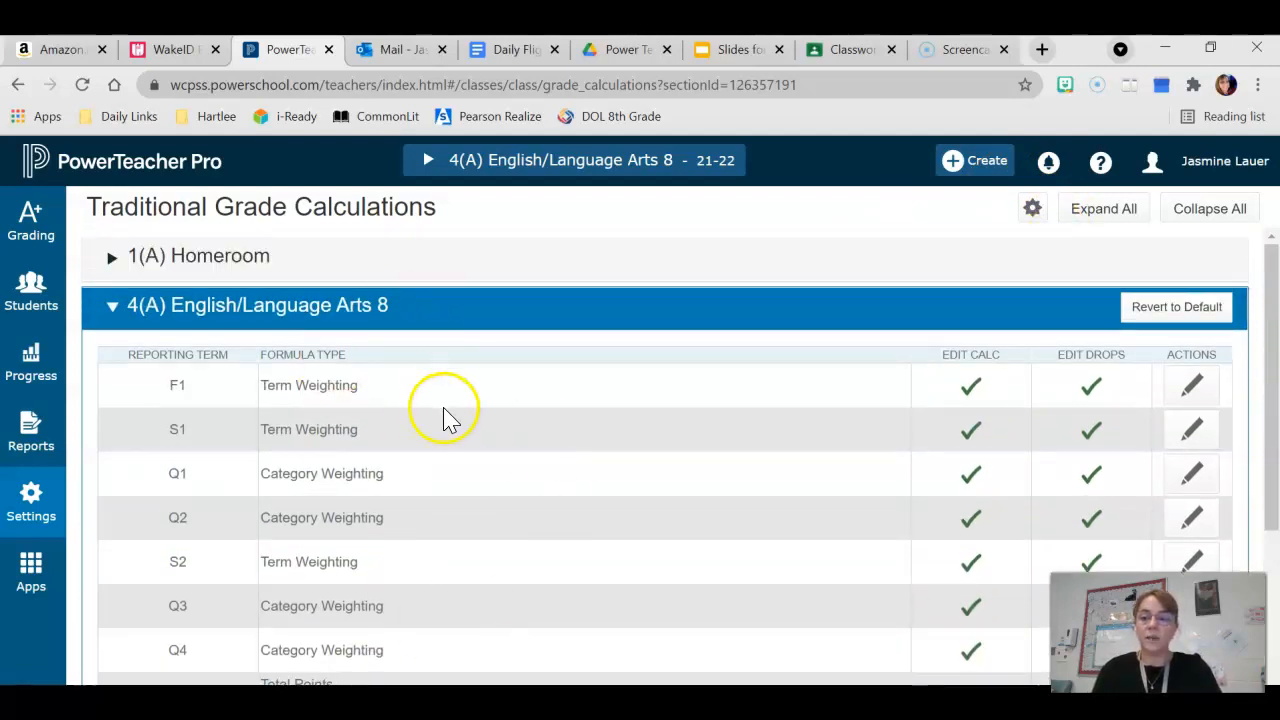
{"action": "left_click", "coordinate": [1033, 211]}
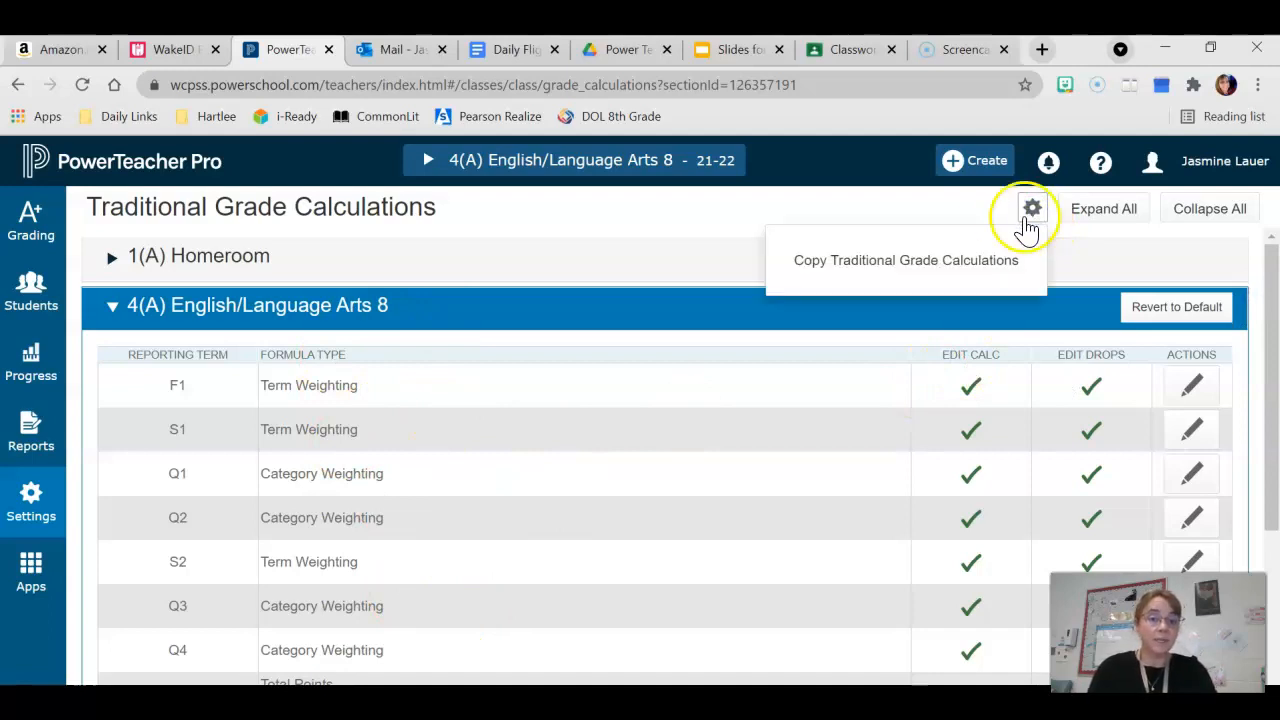
{"action": "left_click", "coordinate": [974, 264]}
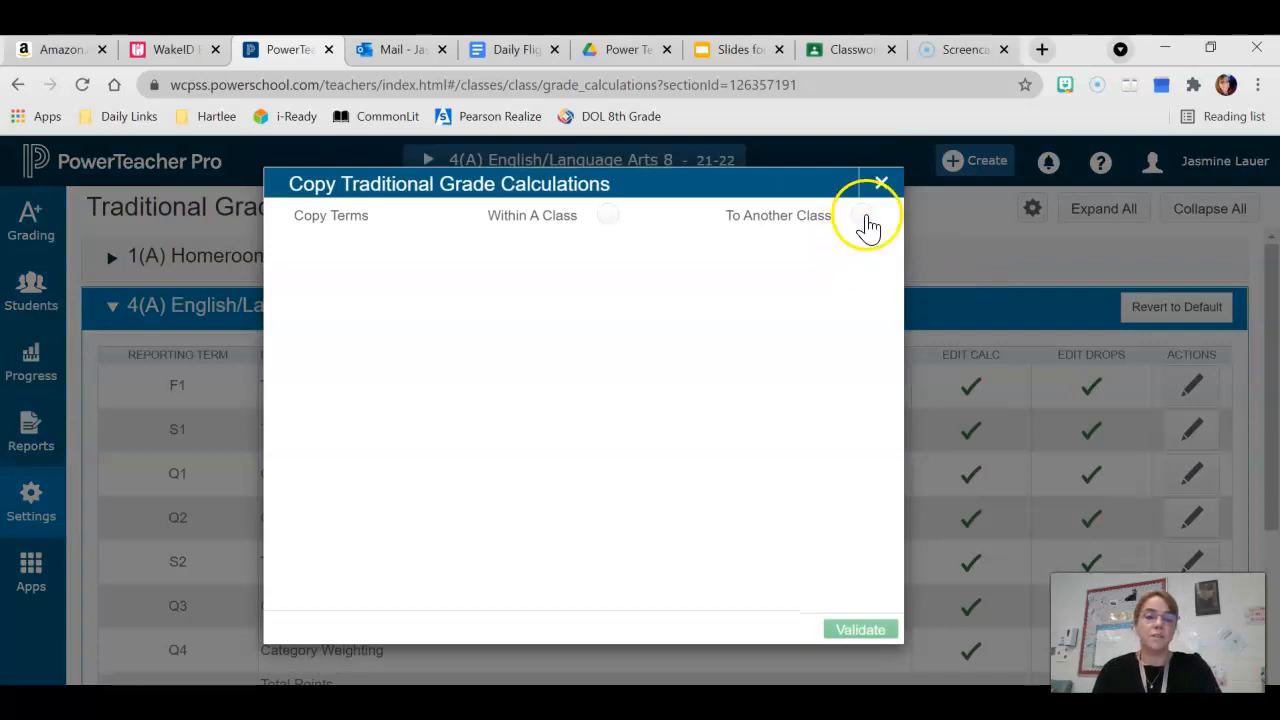
{"action": "left_click", "coordinate": [862, 216]}
{"action": "left_click", "coordinate": [862, 306]}
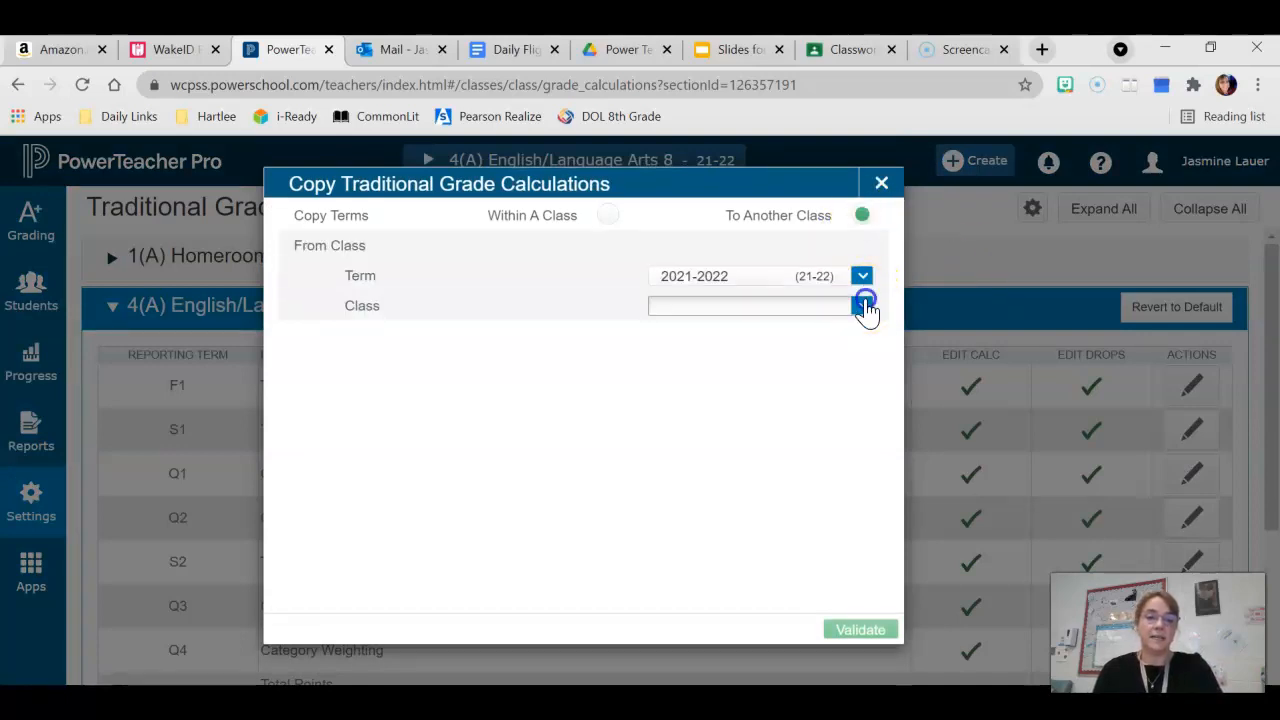
{"action": "left_click", "coordinate": [721, 393]}
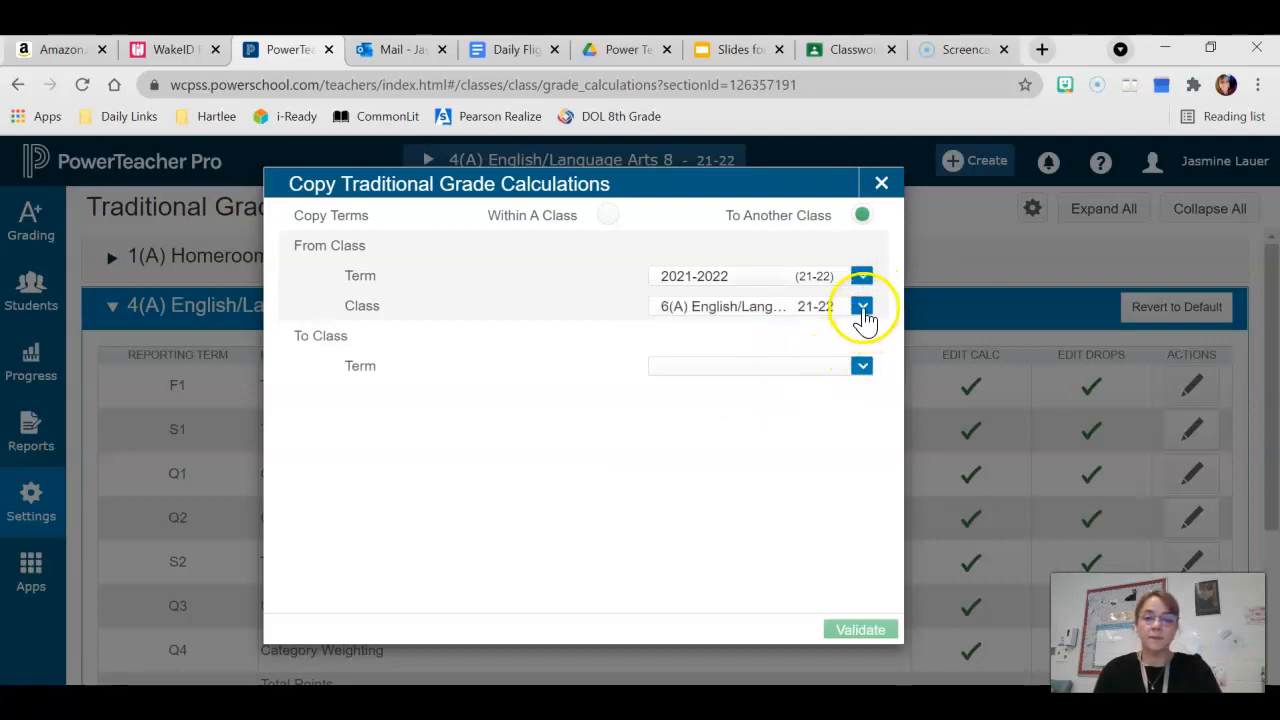
{"action": "left_click", "coordinate": [862, 368]}
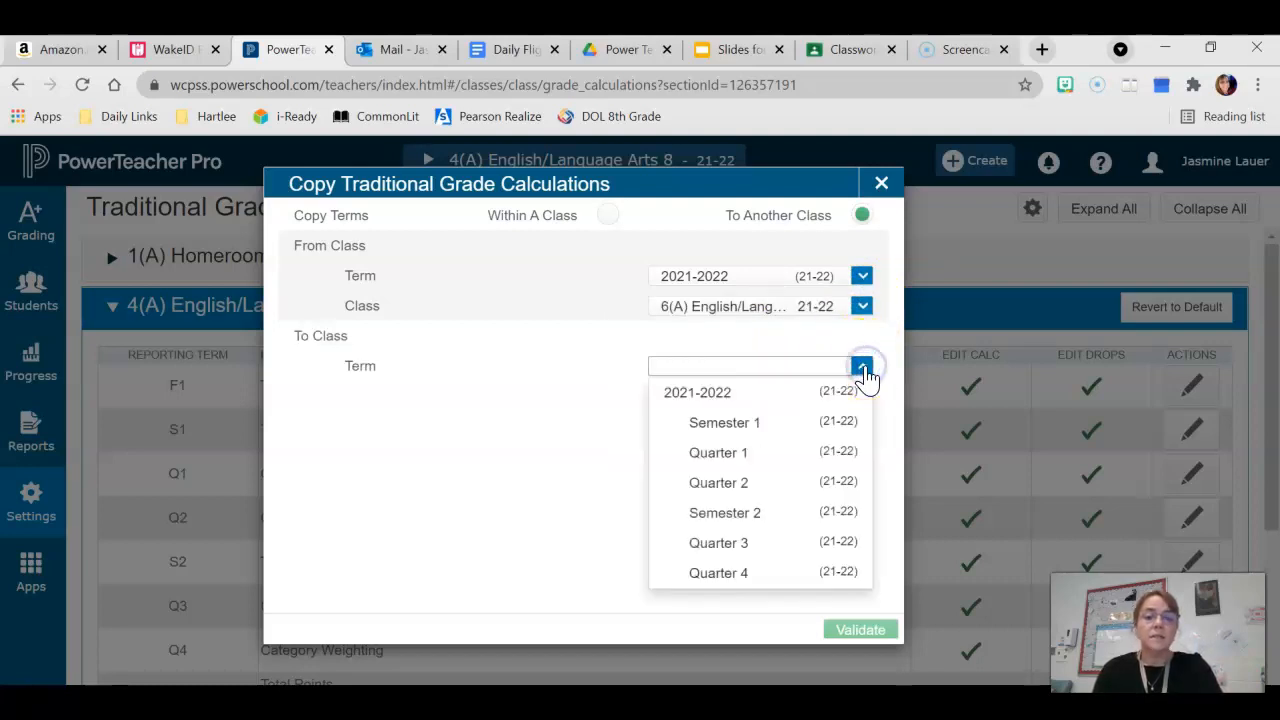
{"action": "left_click", "coordinate": [849, 393]}
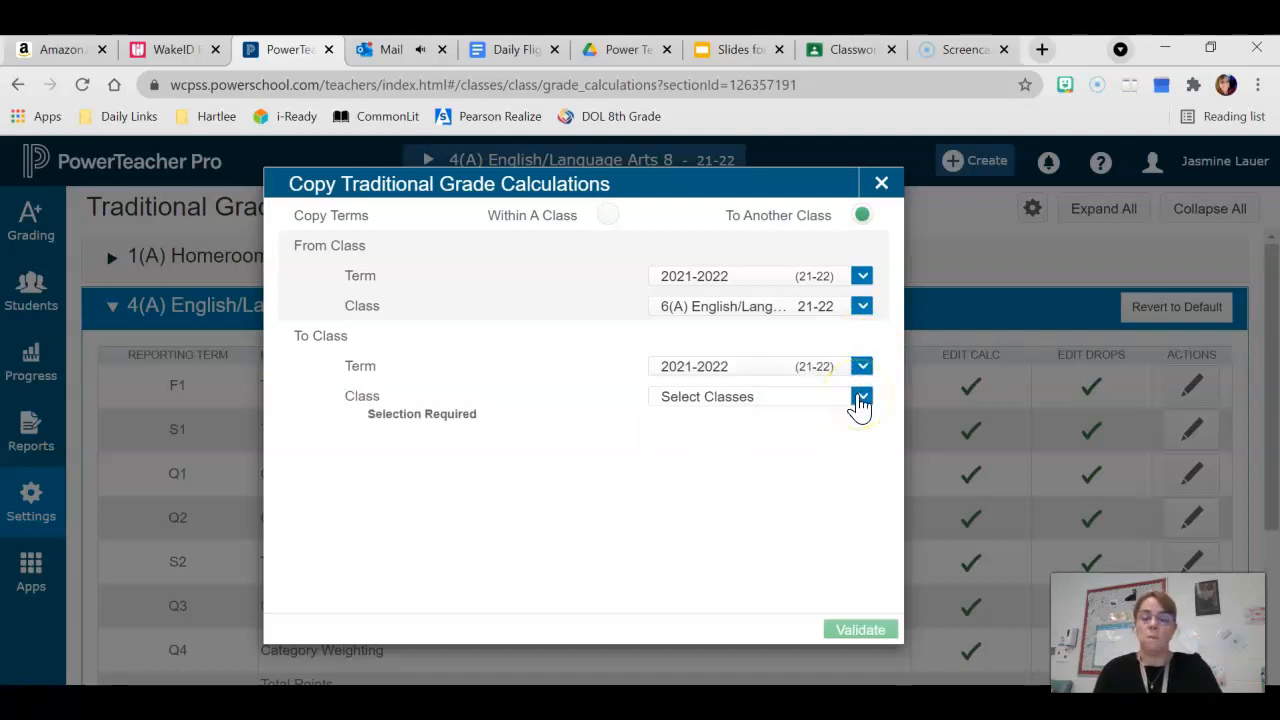
{"action": "left_click", "coordinate": [862, 305]}
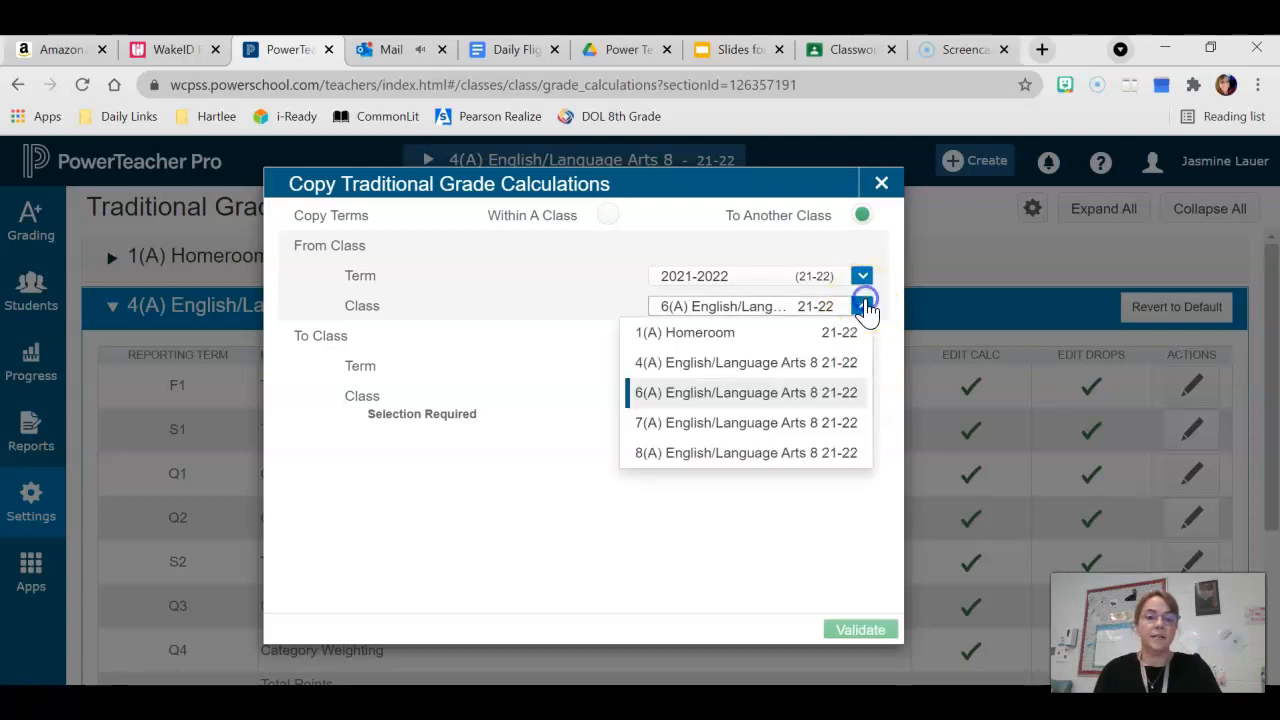
{"action": "left_click", "coordinate": [800, 362]}
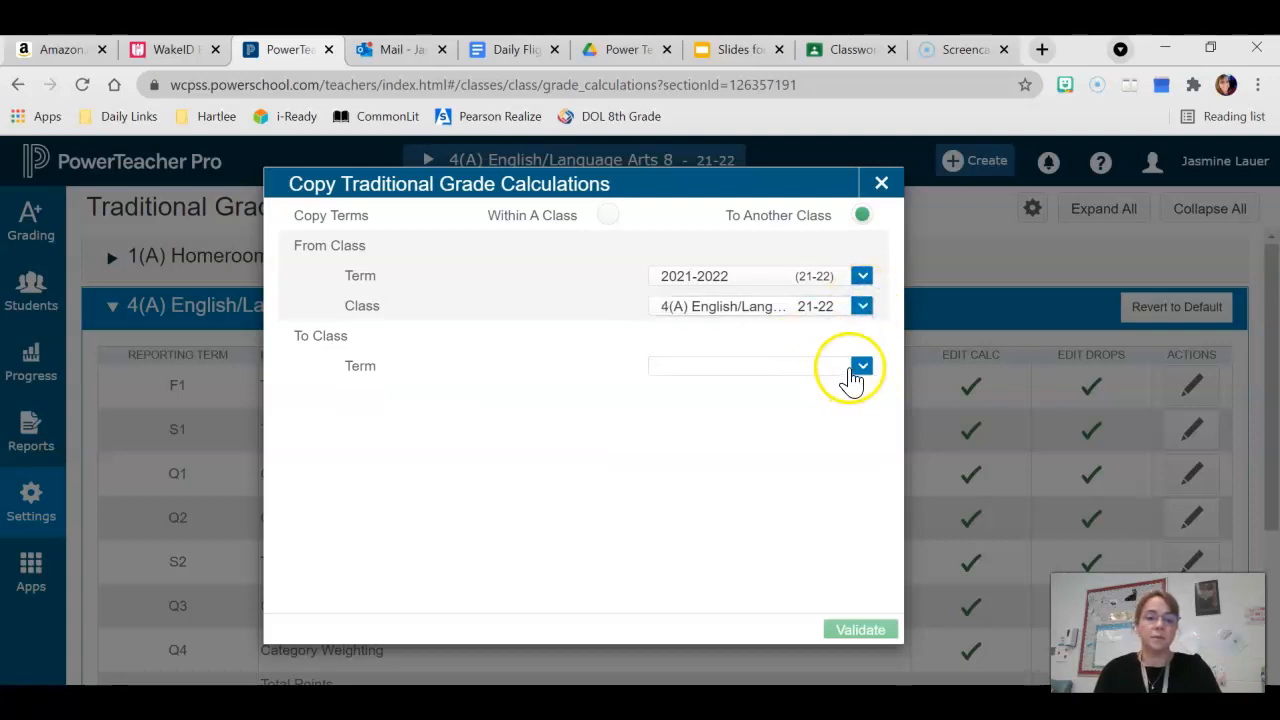
{"action": "left_click", "coordinate": [862, 366]}
{"action": "left_click", "coordinate": [797, 395]}
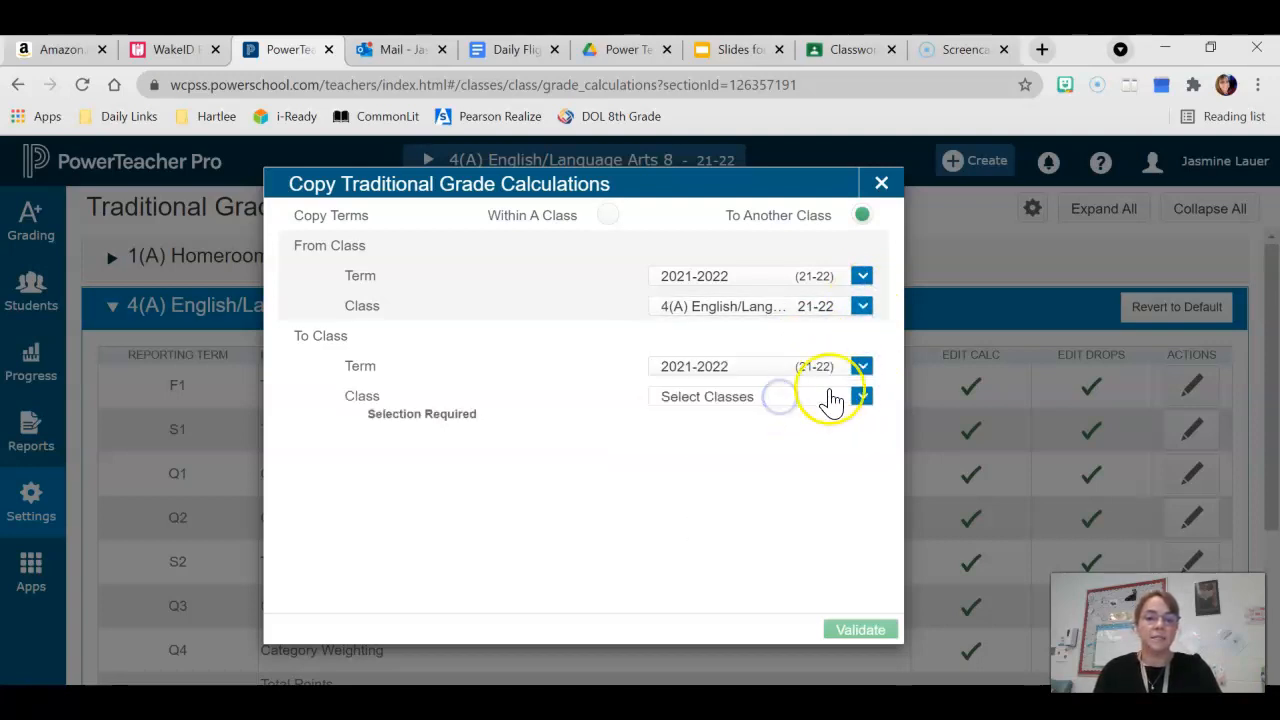
Select 6(A), 7(A) and 8(A) English/Language Arts 8 as target classes, validate, review the summary and copy
{"action": "left_click", "coordinate": [864, 398]}
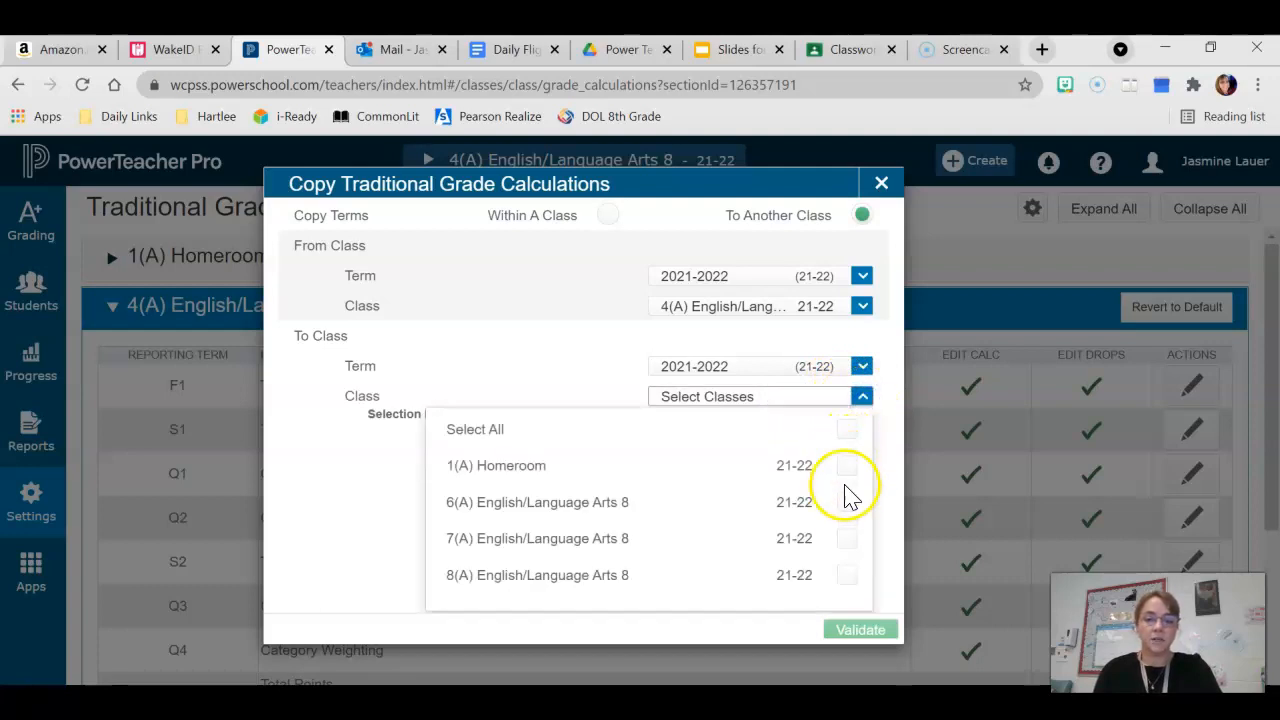
{"action": "left_click", "coordinate": [846, 501]}
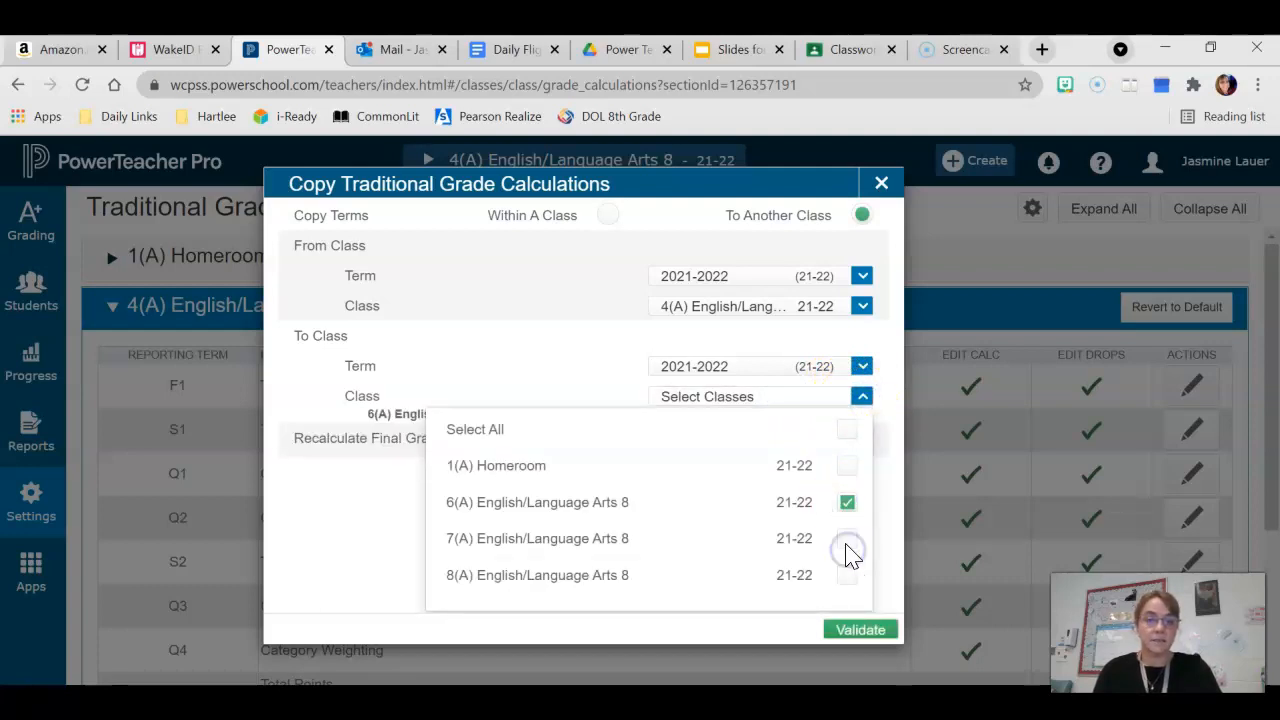
{"action": "left_click", "coordinate": [846, 539]}
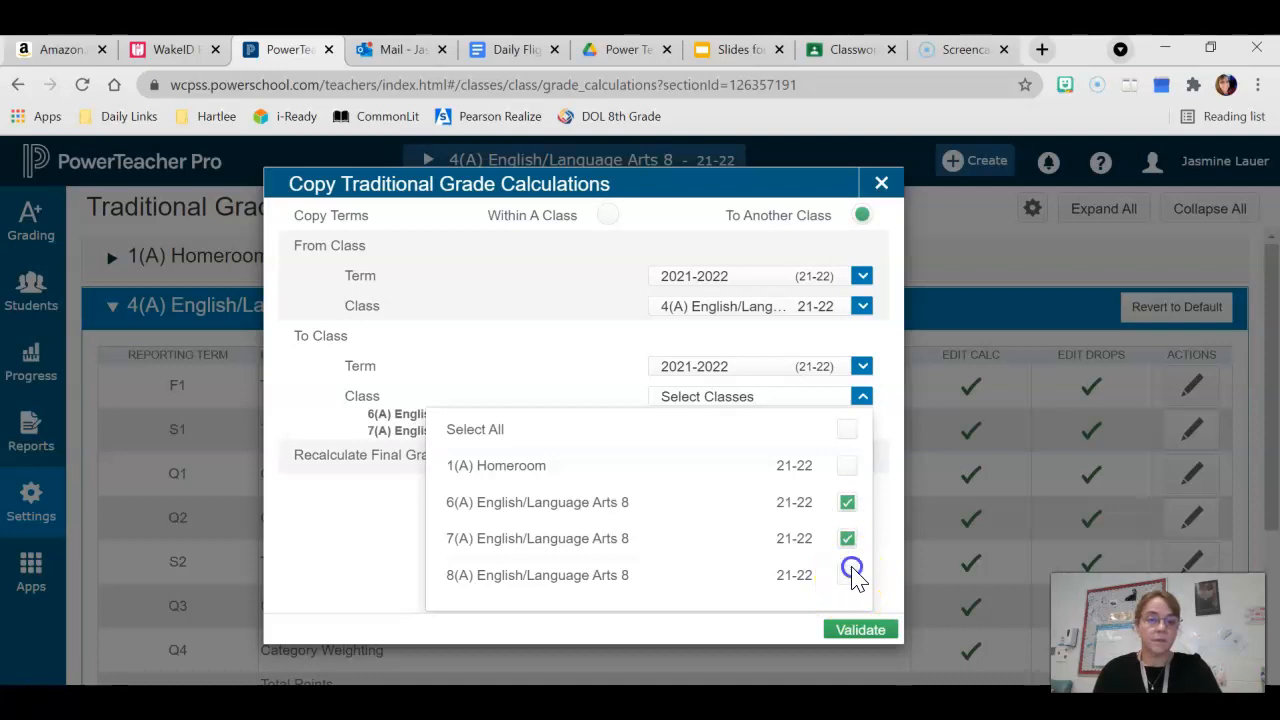
{"action": "left_click", "coordinate": [849, 575]}
{"action": "left_click", "coordinate": [858, 630]}
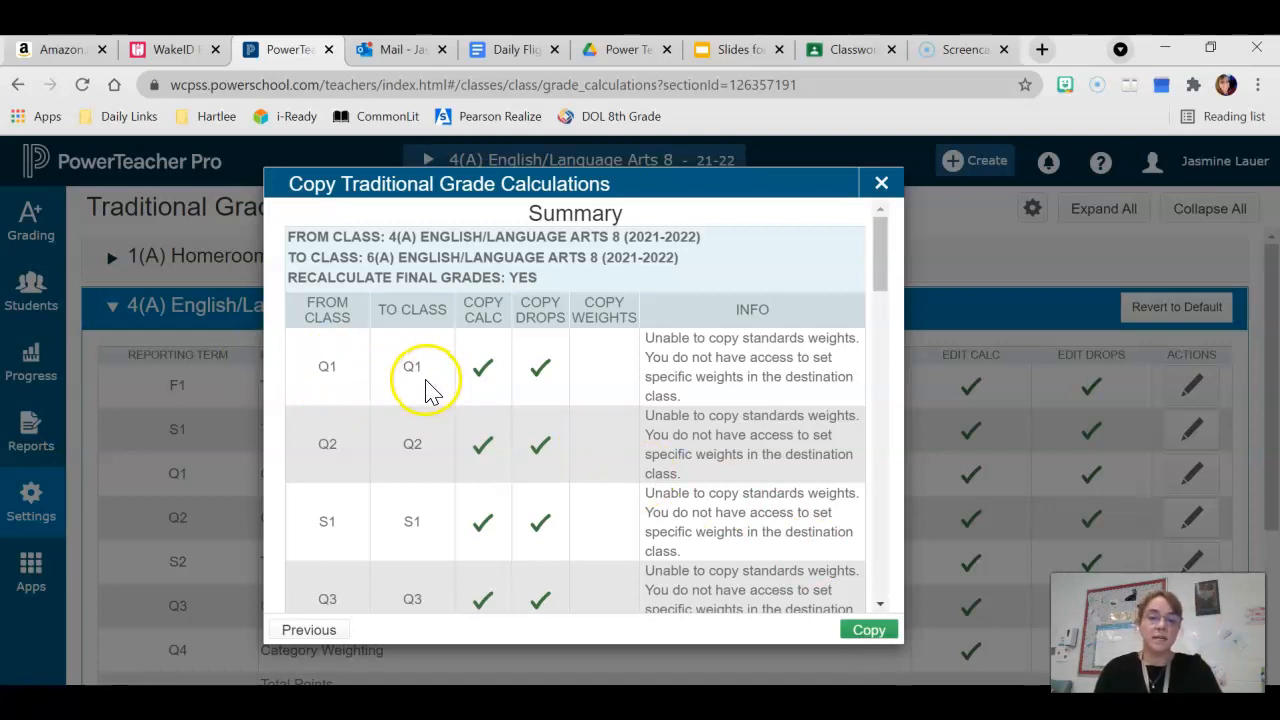
{"action": "scroll", "coordinate": [516, 503], "scroll_direction": "down", "scroll_amount": 10}
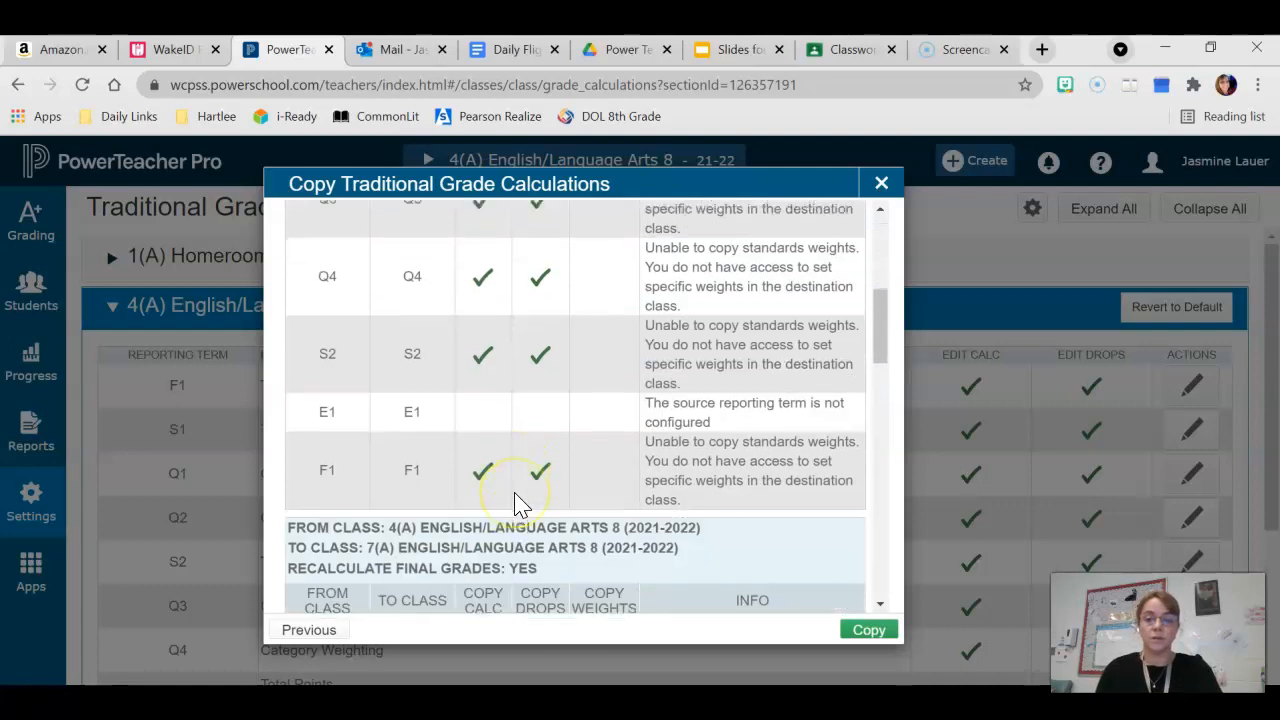
{"action": "scroll", "coordinate": [516, 503], "scroll_direction": "down", "scroll_amount": 10}
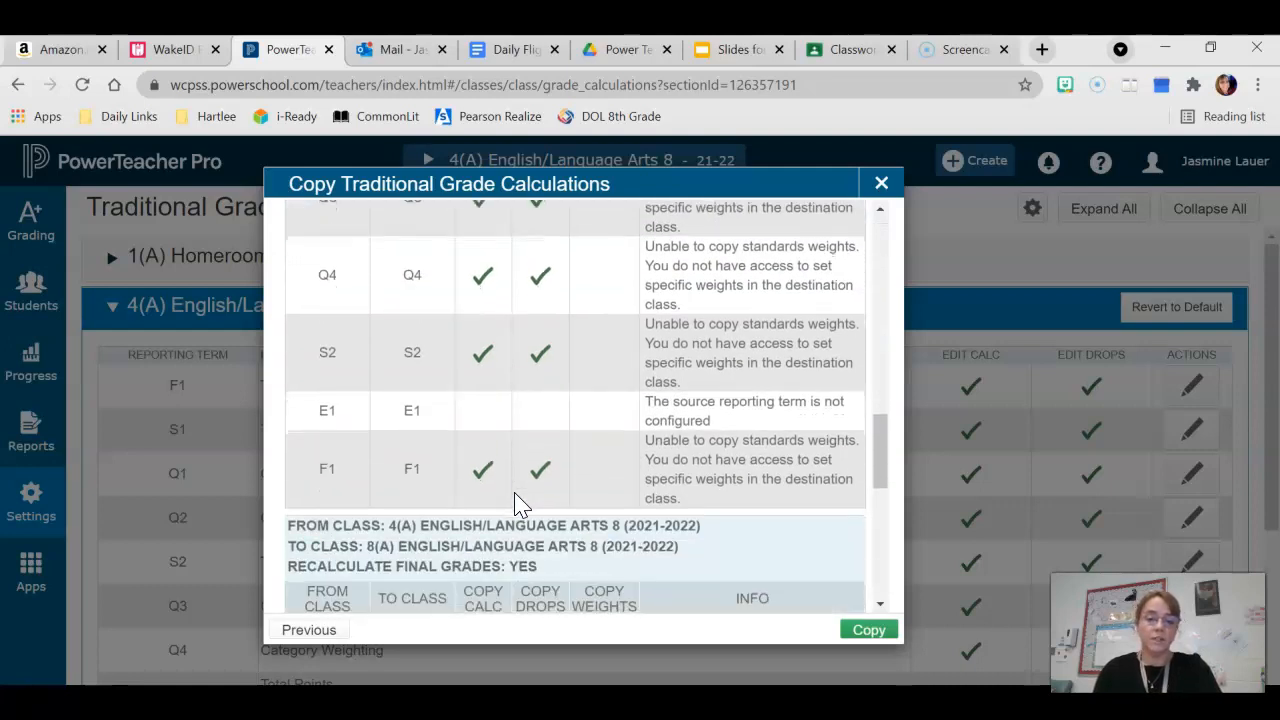
{"action": "left_click", "coordinate": [858, 631]}
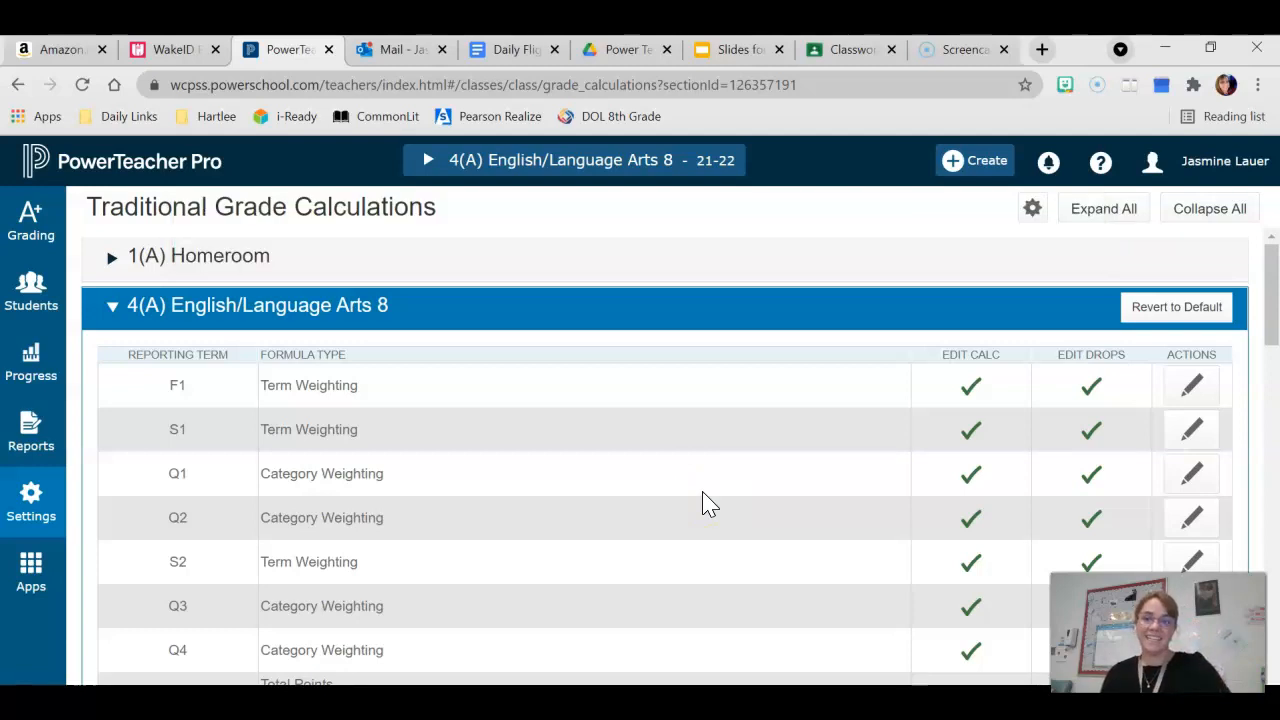
Review the 6(A) English/Language Arts 8 class's copied F1 and S1 term formulas and save each one
{"action": "scroll", "coordinate": [703, 503], "scroll_direction": "down", "scroll_amount": 6}
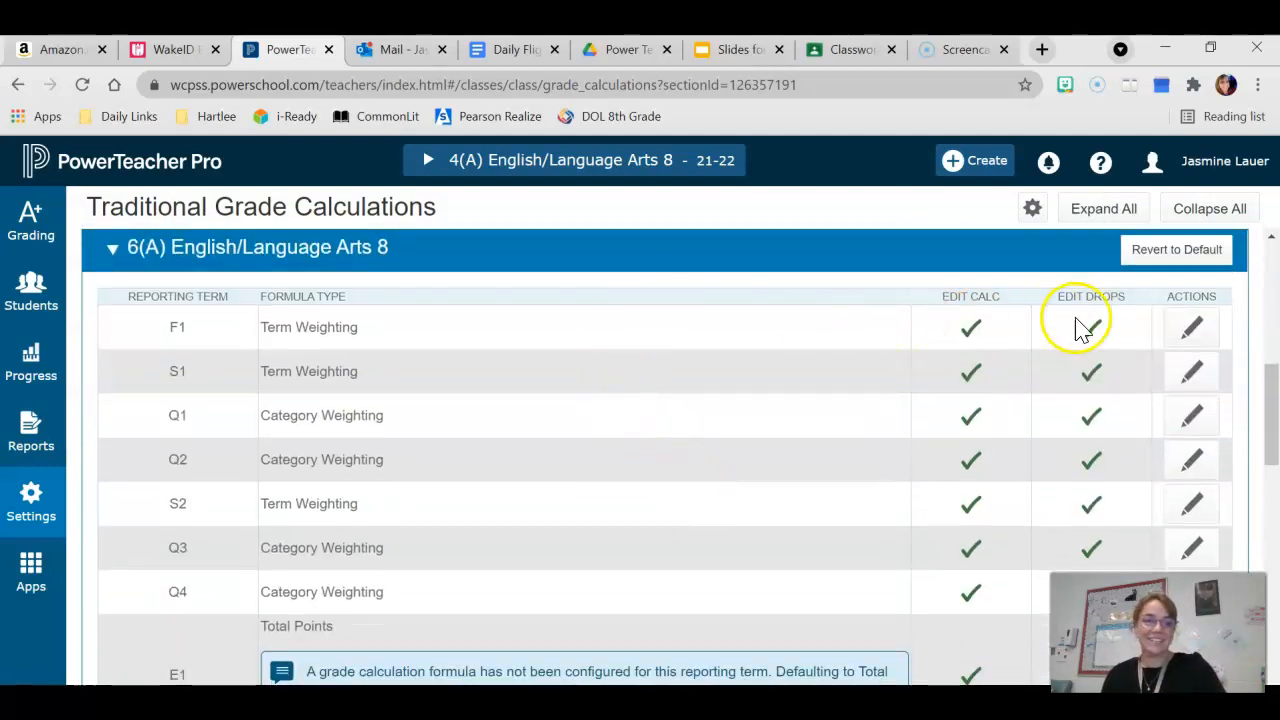
{"action": "scroll", "coordinate": [770, 470], "scroll_direction": "down", "scroll_amount": 2}
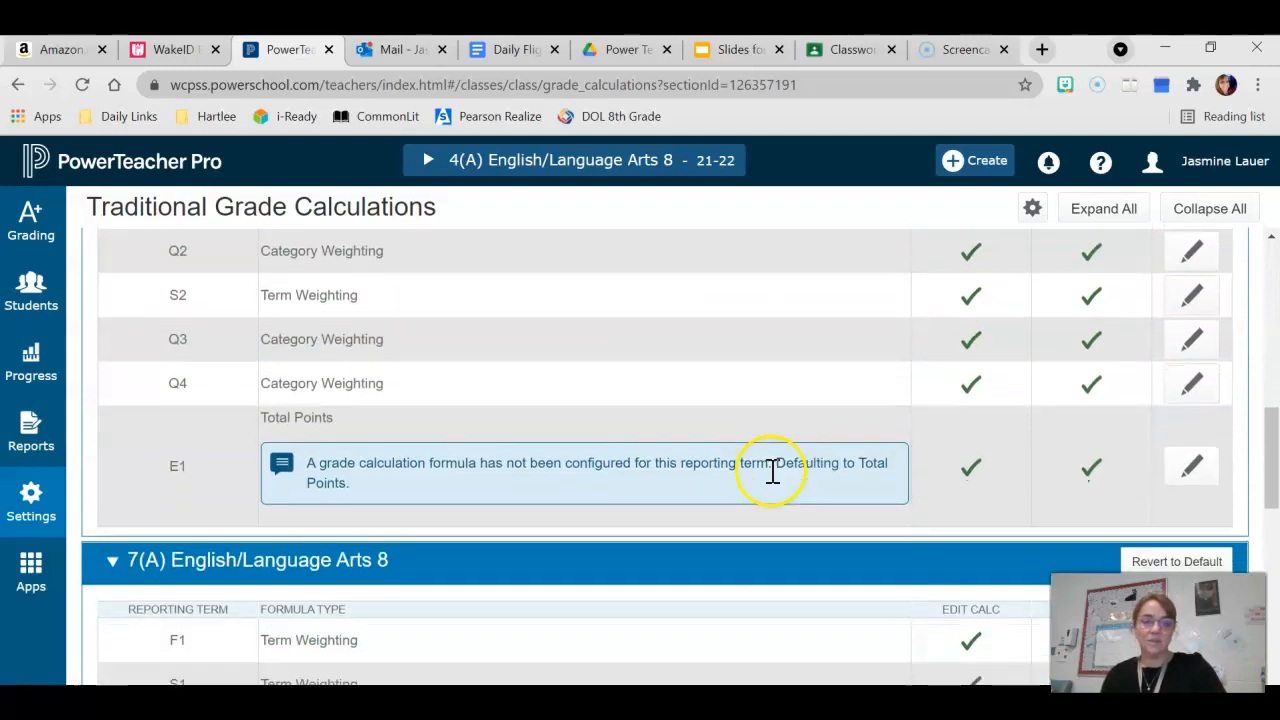
{"action": "scroll", "coordinate": [772, 470], "scroll_direction": "up", "scroll_amount": 2}
{"action": "left_click", "coordinate": [1193, 320]}
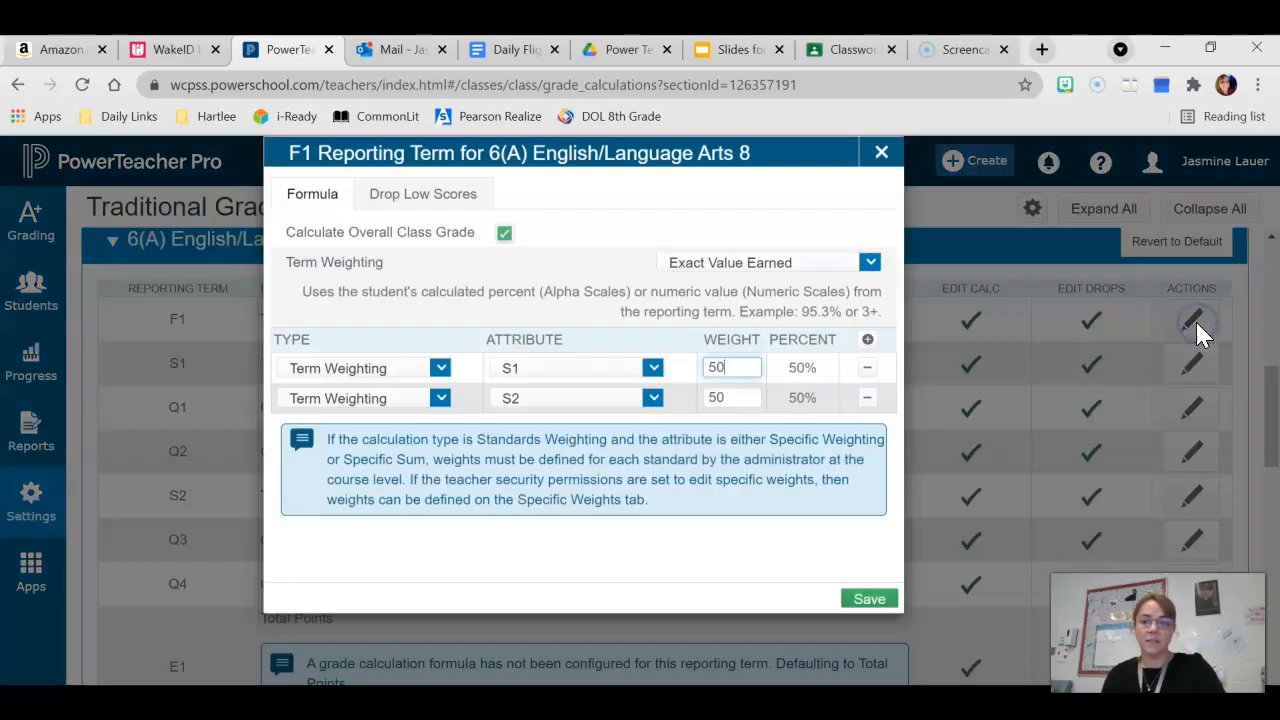
{"action": "left_click", "coordinate": [868, 632]}
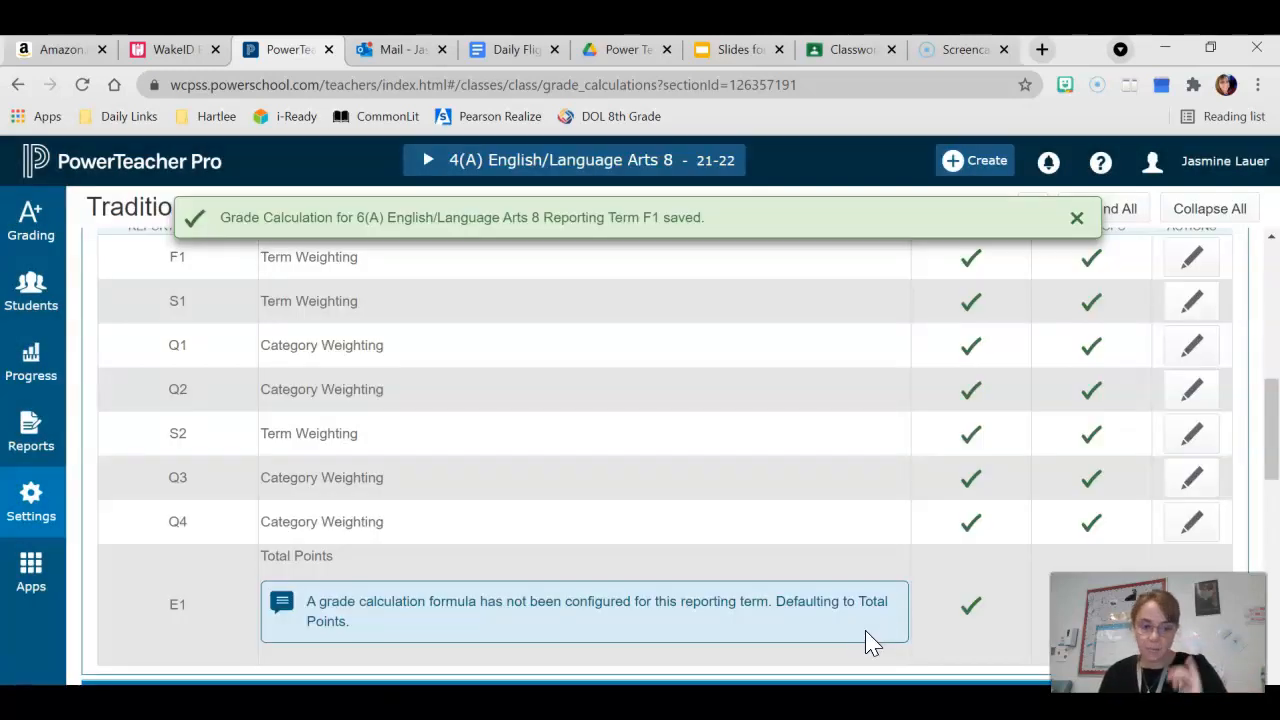
{"action": "left_click", "coordinate": [33, 505]}
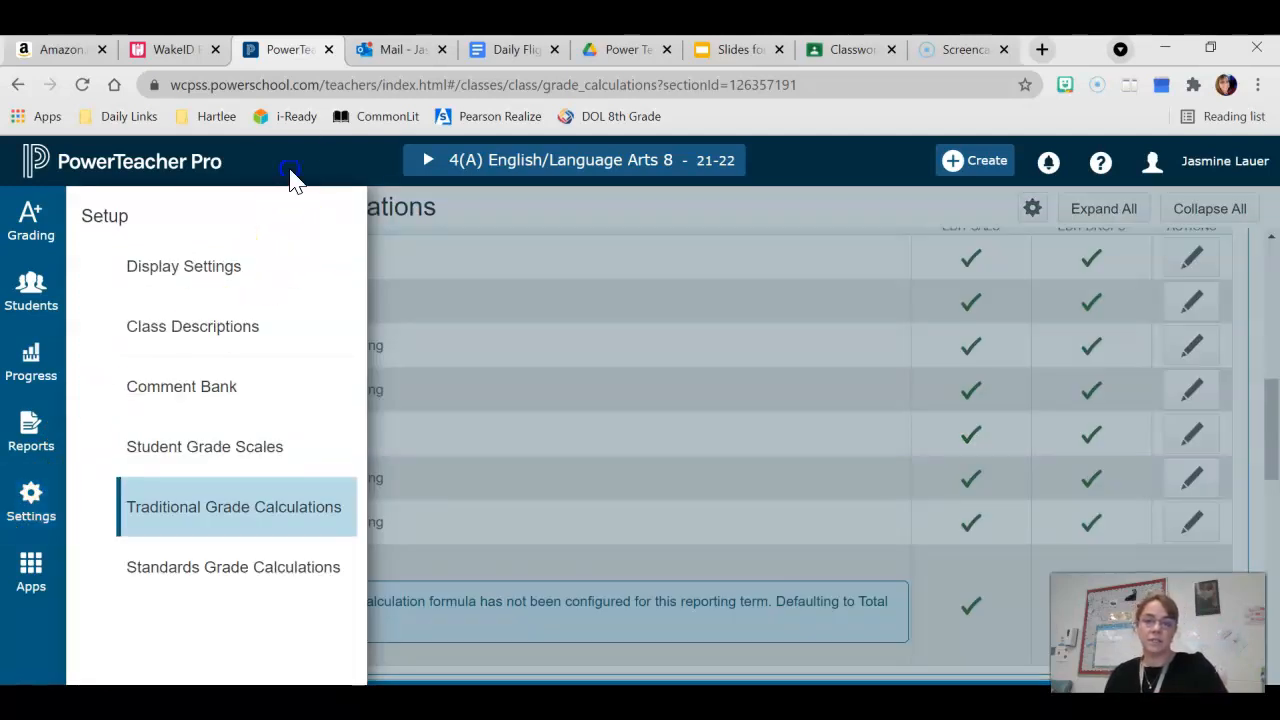
{"action": "left_click", "coordinate": [548, 361]}
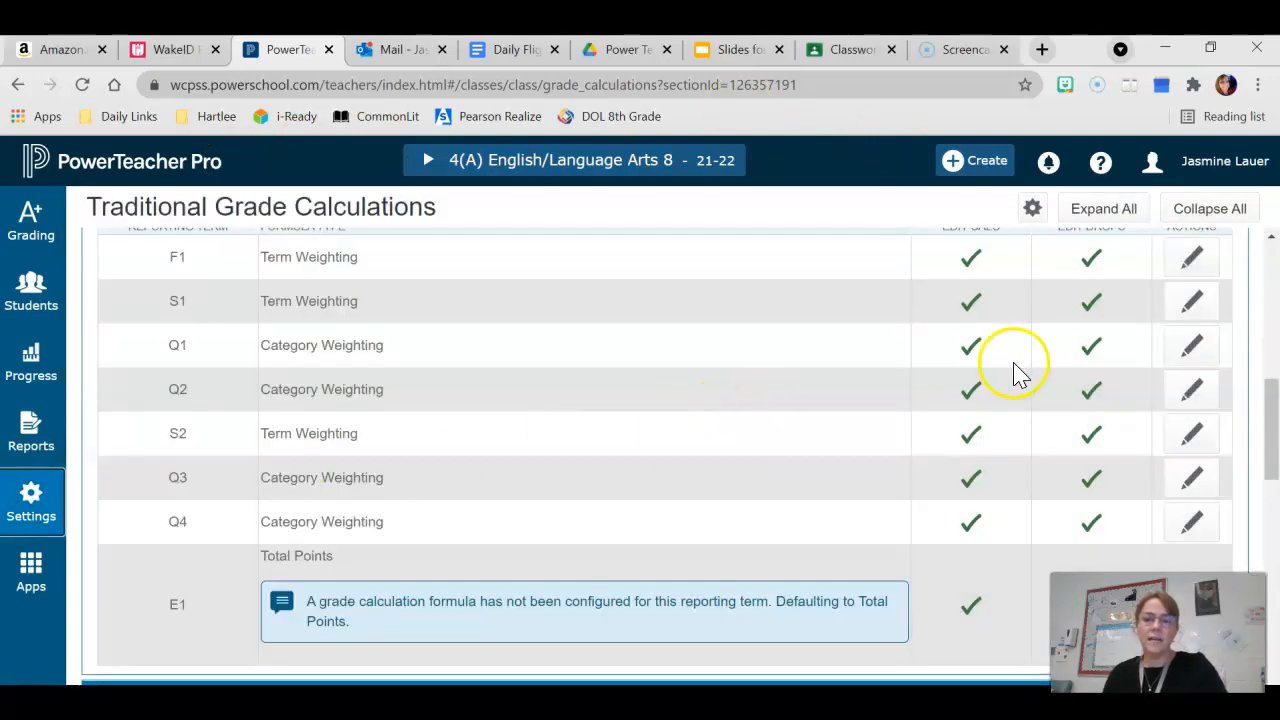
{"action": "left_click", "coordinate": [1190, 303]}
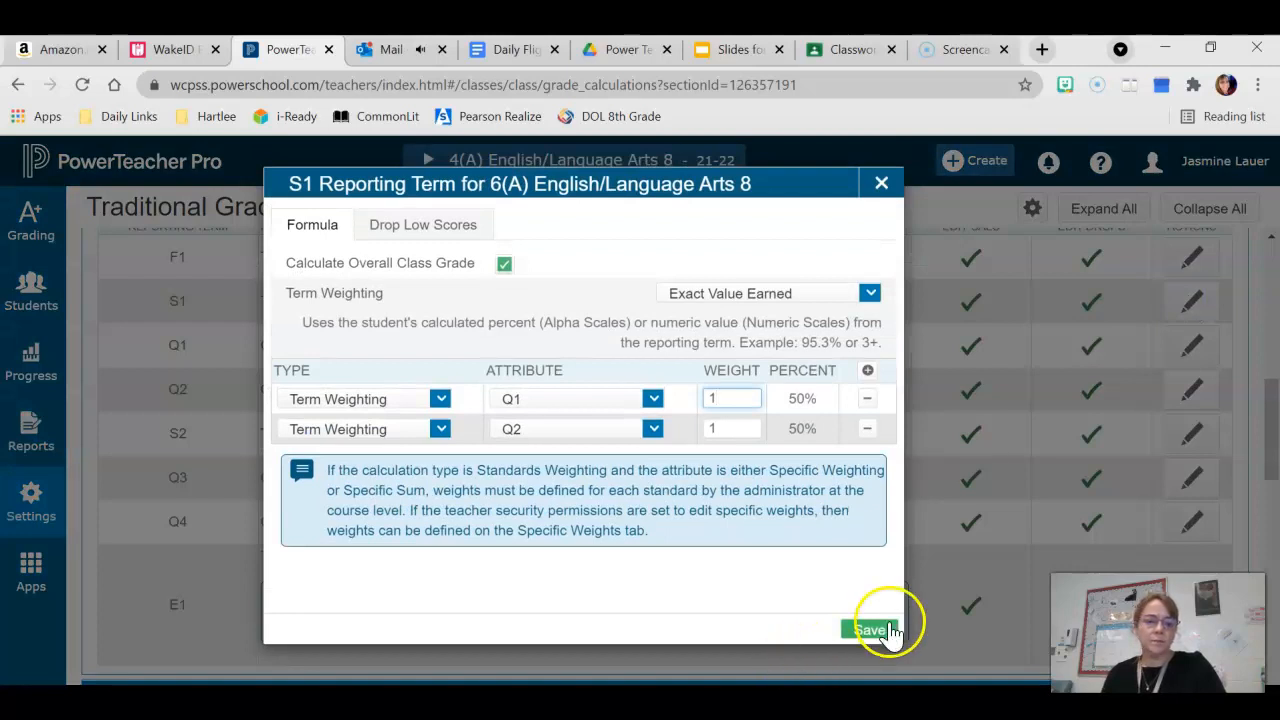
{"action": "left_click", "coordinate": [880, 630]}
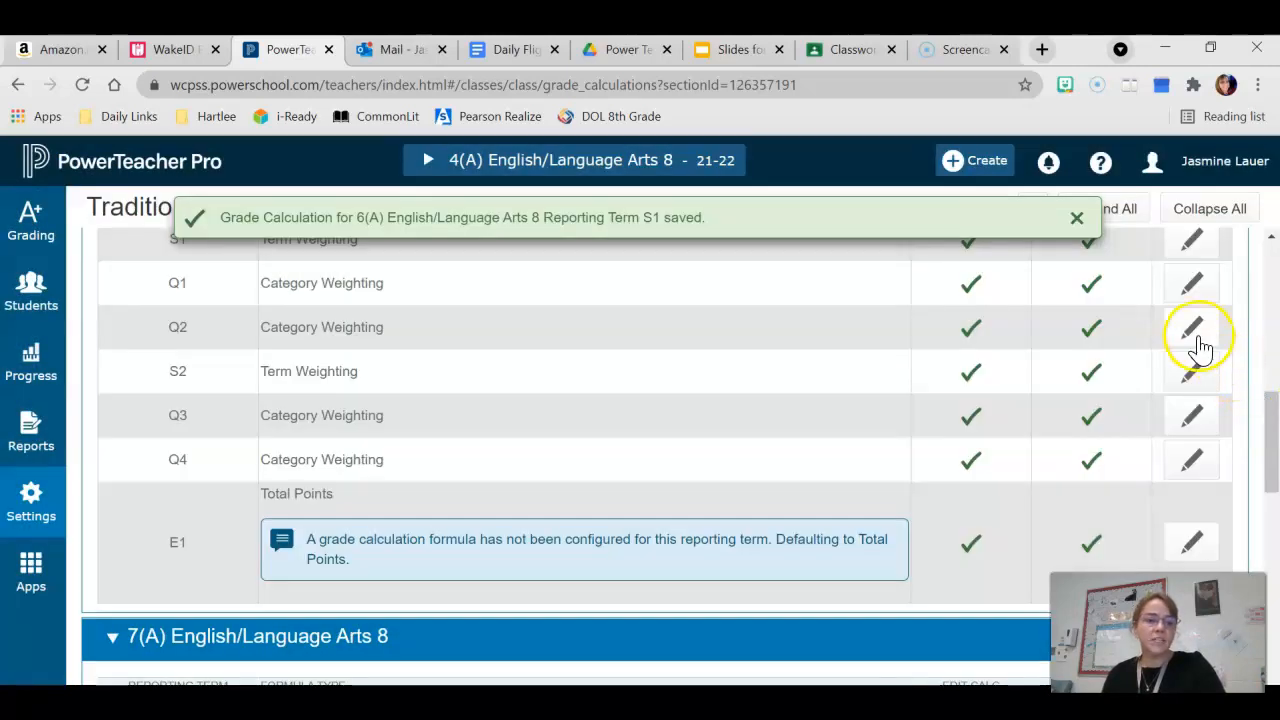
Inspect the 6(A) Q2 term formula's category options and close it without saving
{"action": "left_click", "coordinate": [1194, 333]}
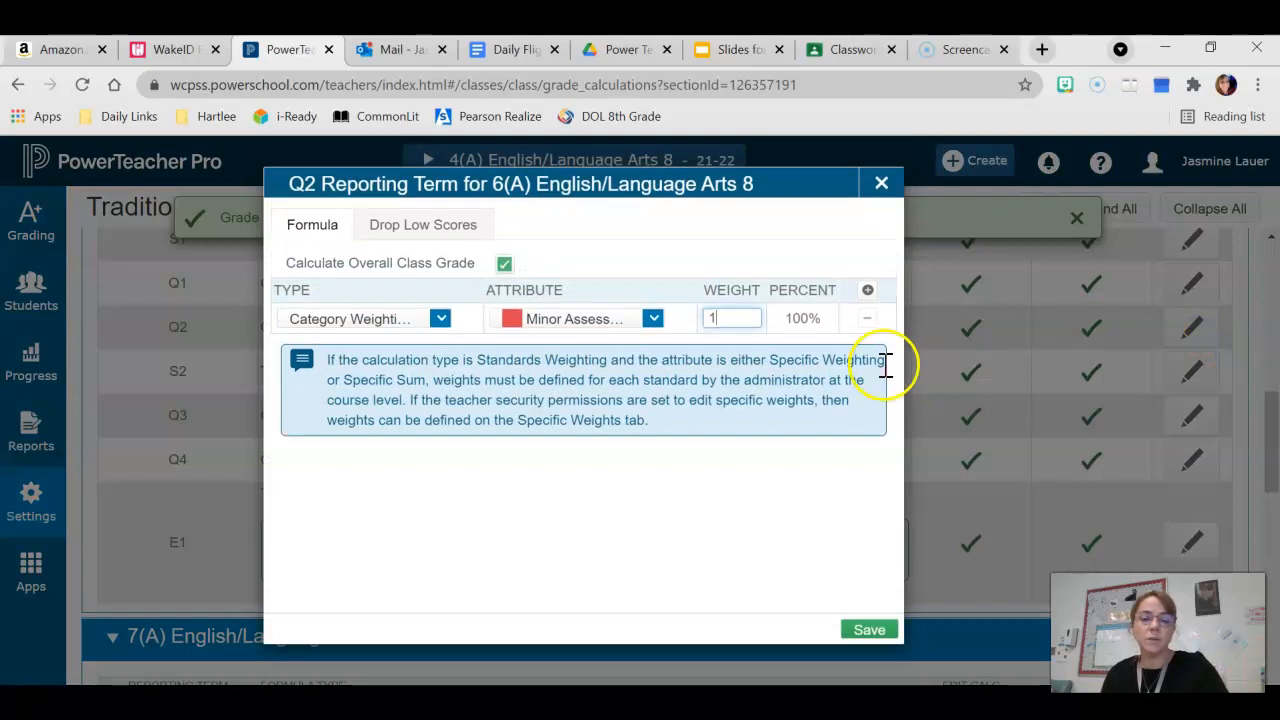
{"action": "left_click", "coordinate": [655, 320]}
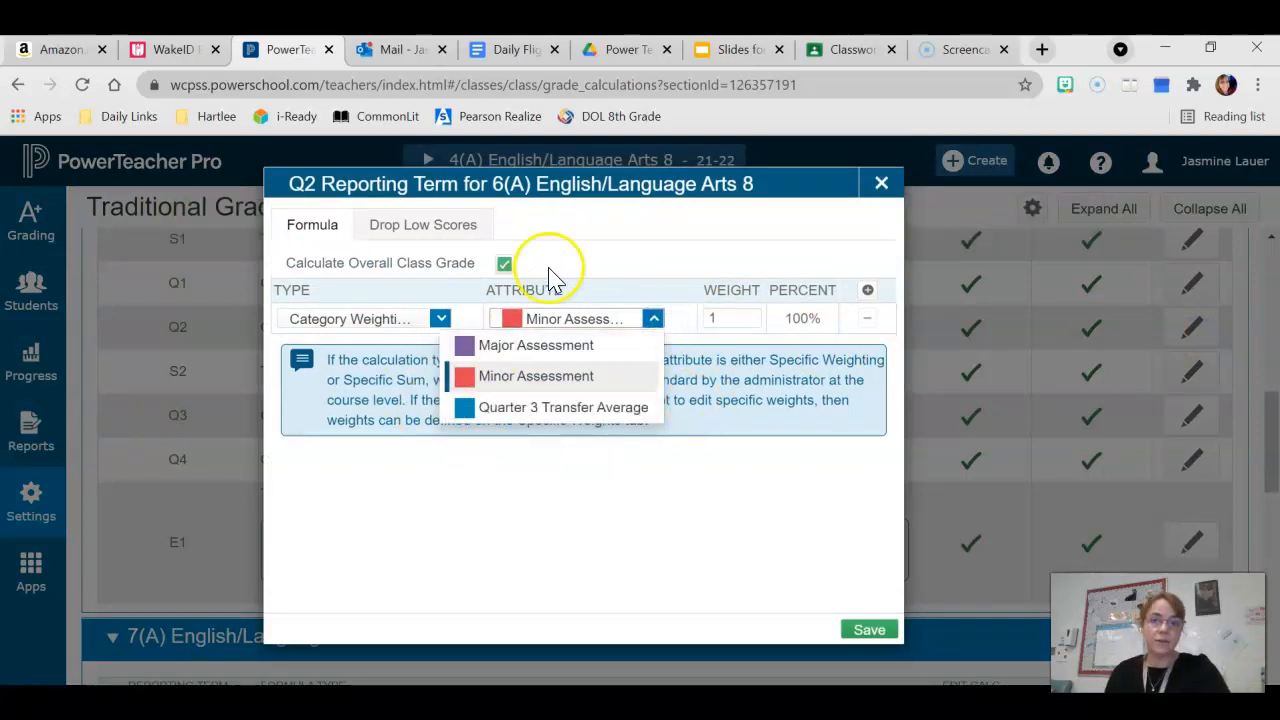
{"action": "left_click", "coordinate": [880, 186]}
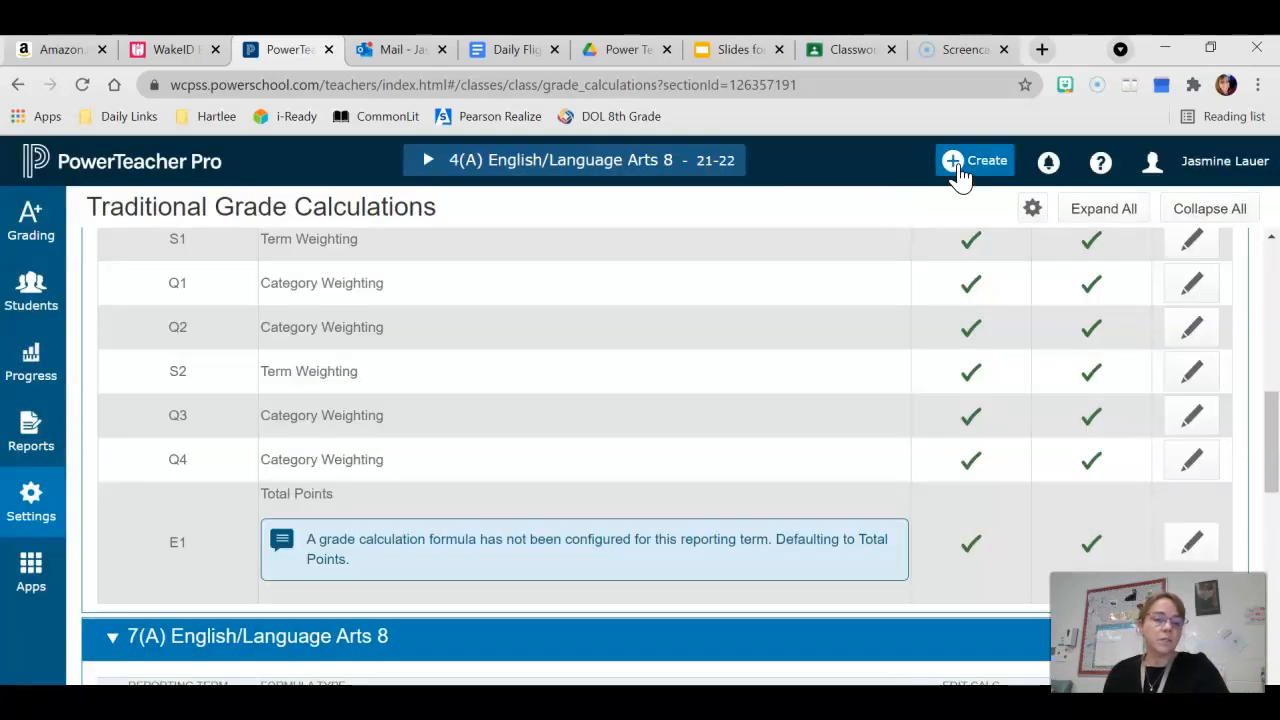
{"action": "left_click", "coordinate": [960, 175]}
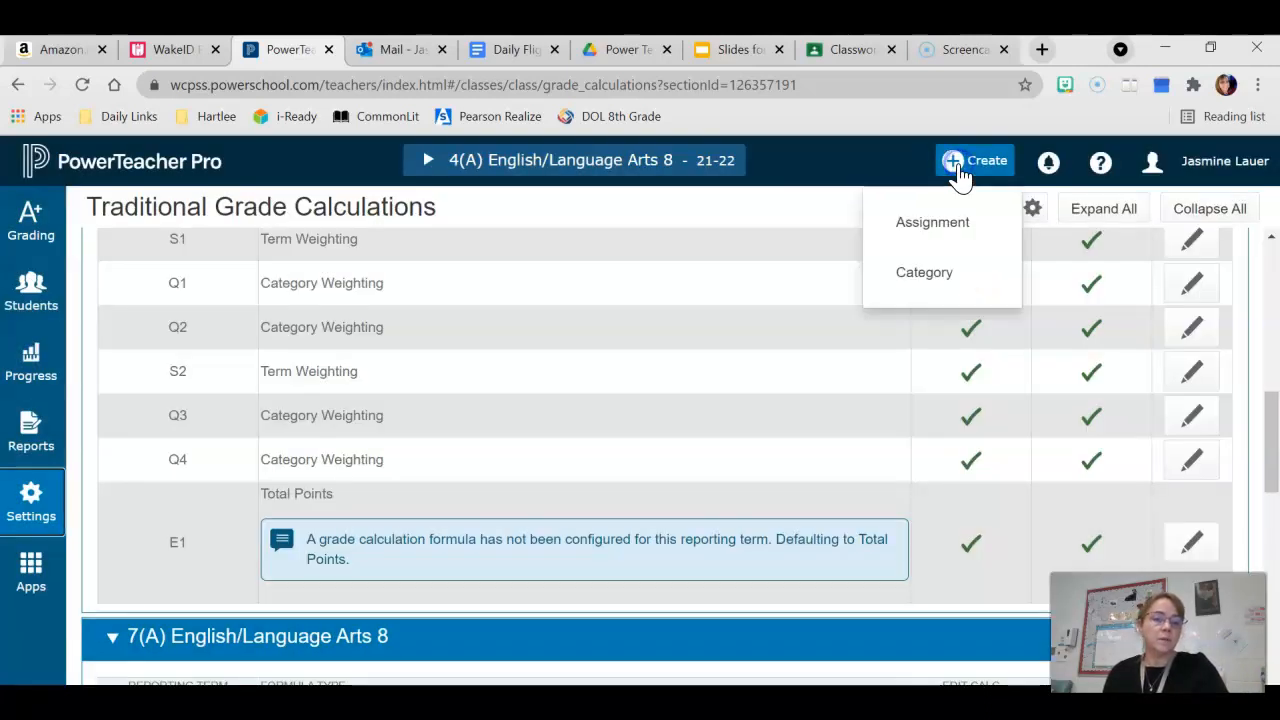
{"action": "left_click", "coordinate": [940, 285]}
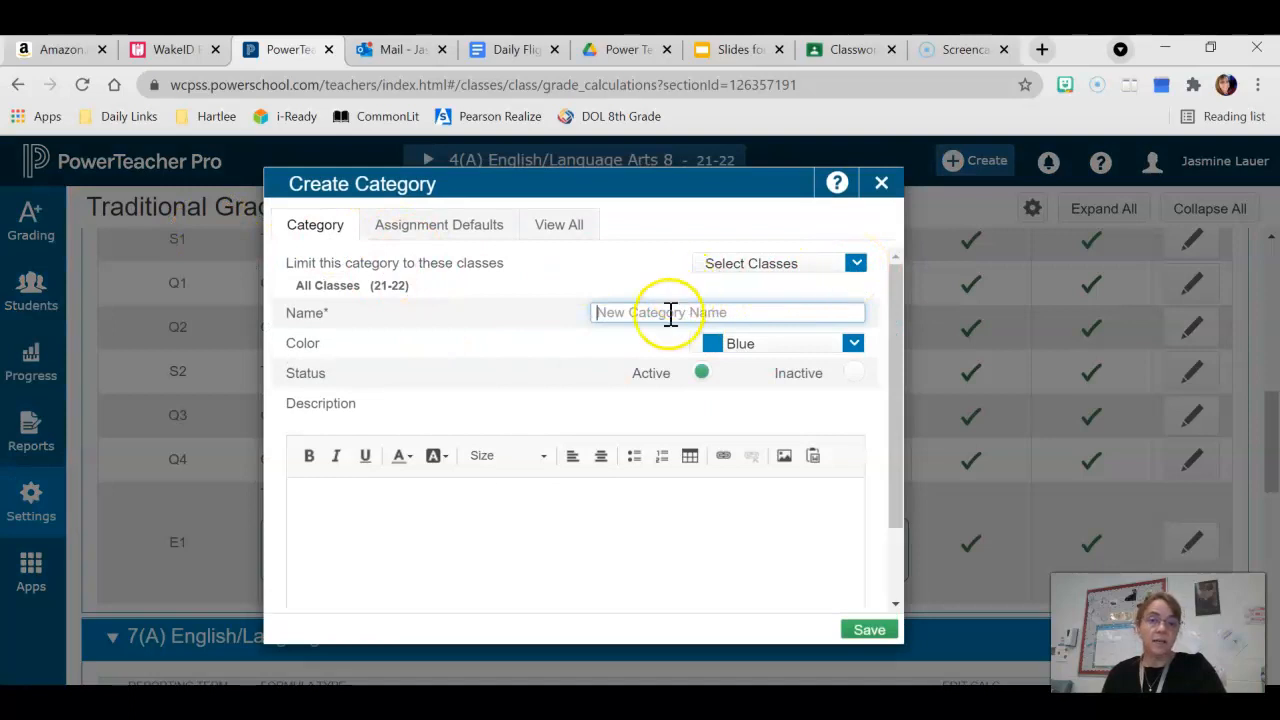
{"action": "left_click", "coordinate": [855, 350]}
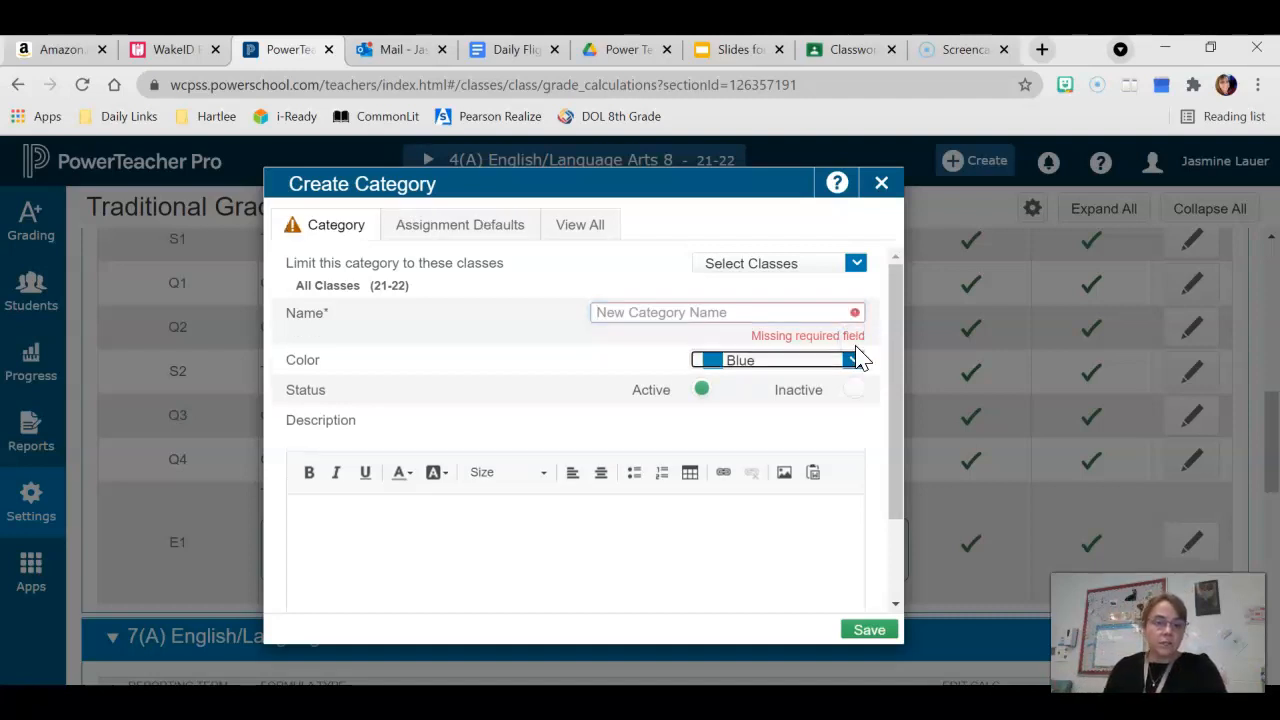
{"action": "left_click", "coordinate": [853, 362]}
{"action": "scroll", "coordinate": [800, 560], "scroll_direction": "down", "scroll_amount": 2}
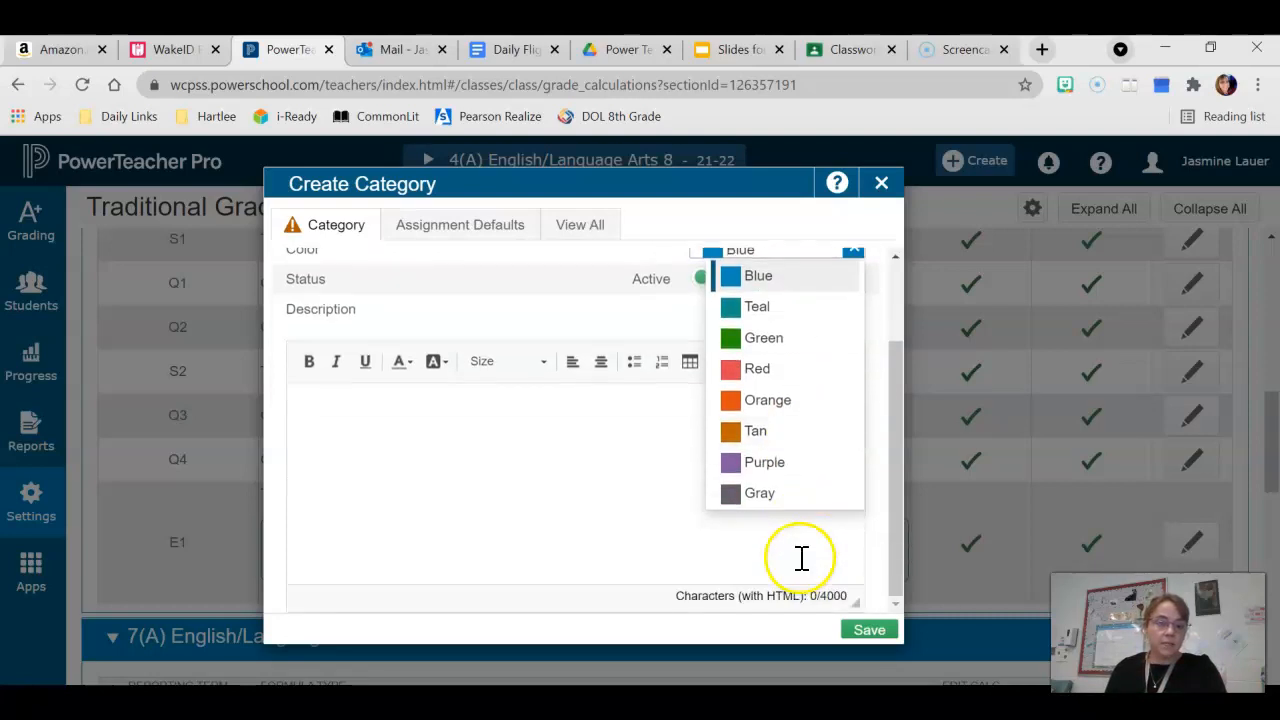
{"action": "scroll", "coordinate": [829, 429], "scroll_direction": "up", "scroll_amount": 2}
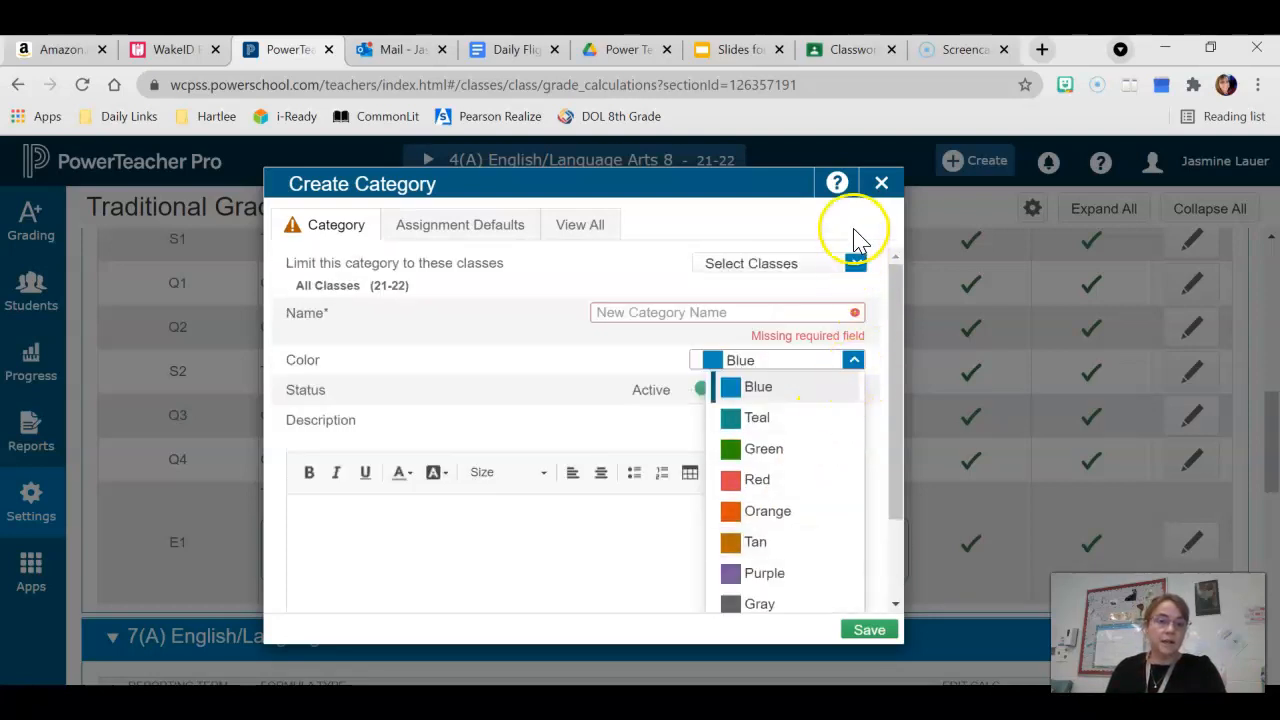
{"action": "left_click", "coordinate": [866, 212]}
{"action": "left_click", "coordinate": [881, 186]}
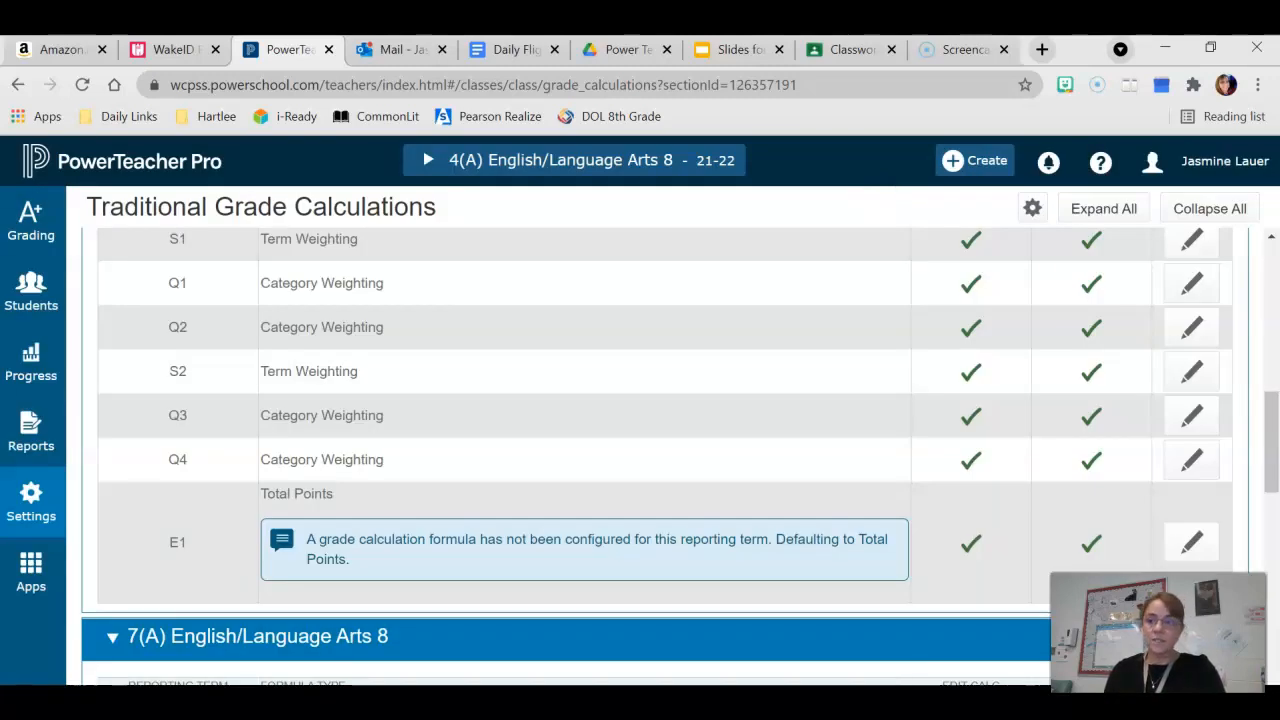
Start a new assignment from the Grading page and add the 6(A), 7(A) and 8(A) English/Language Arts 8 classes
{"action": "left_click", "coordinate": [49, 253]}
{"action": "left_click", "coordinate": [150, 270]}
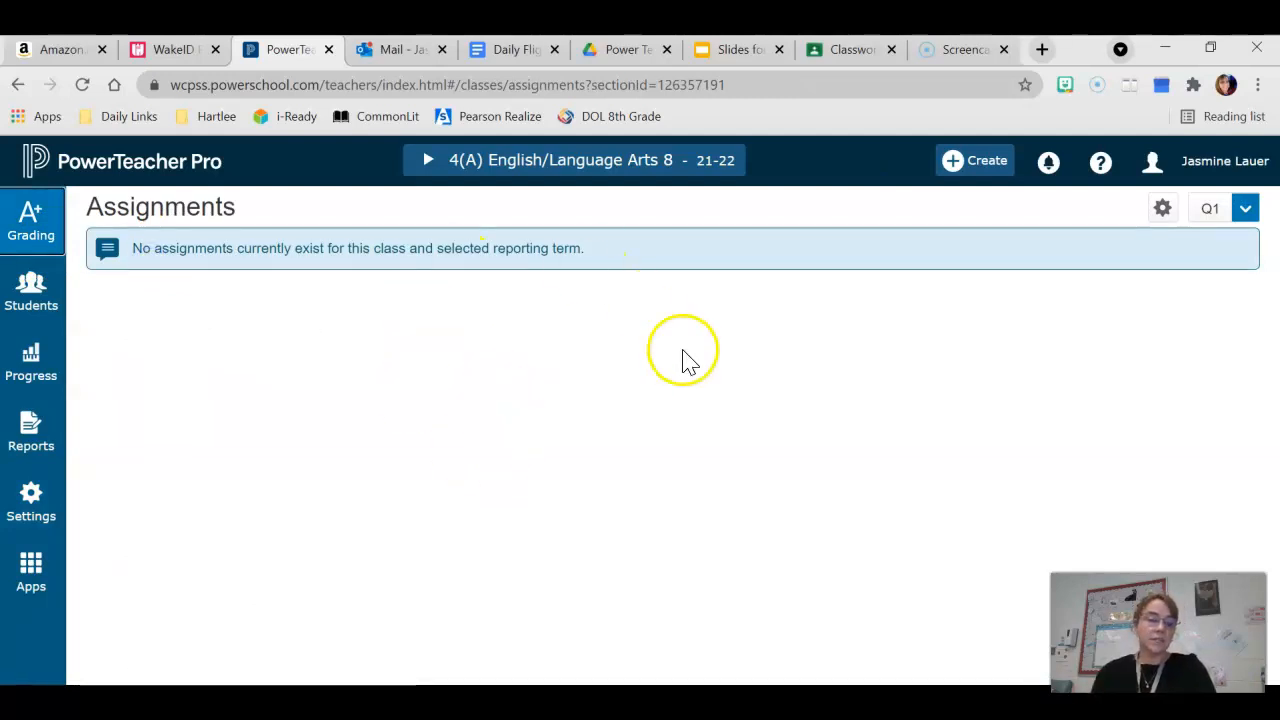
{"action": "left_click", "coordinate": [963, 170]}
{"action": "left_click", "coordinate": [936, 225]}
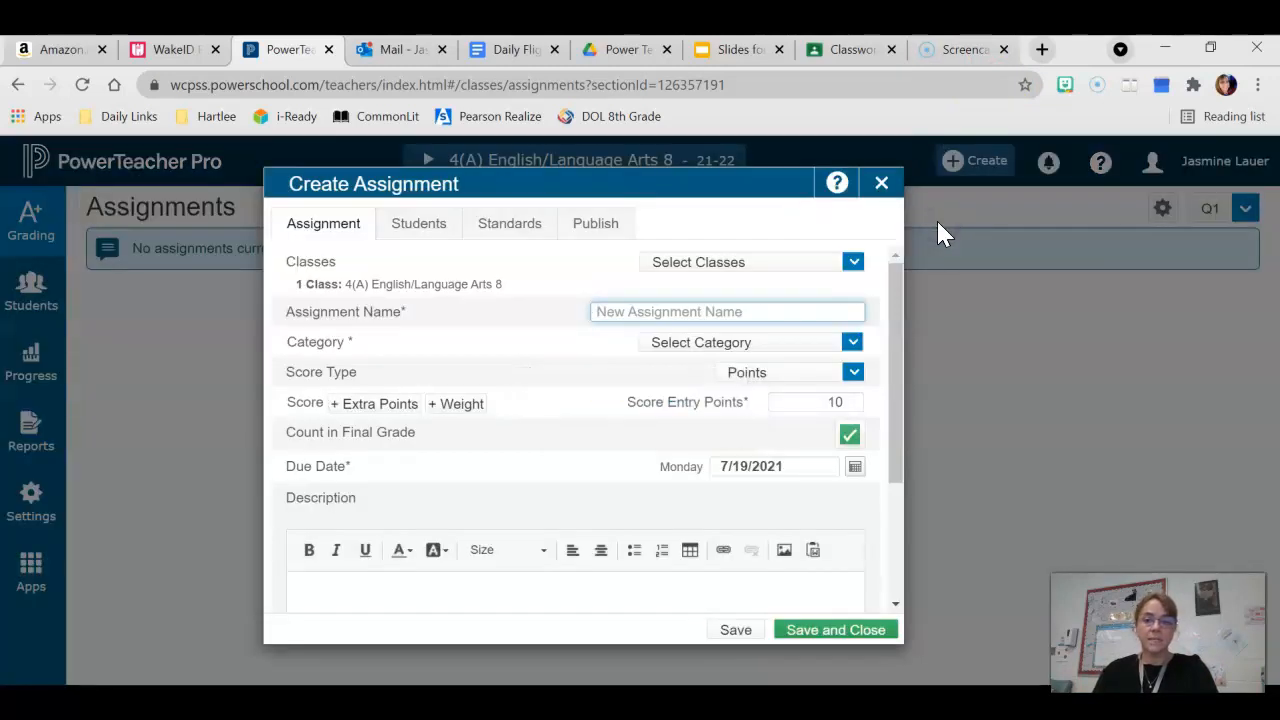
{"action": "left_click", "coordinate": [697, 311]}
{"action": "left_click", "coordinate": [852, 263]}
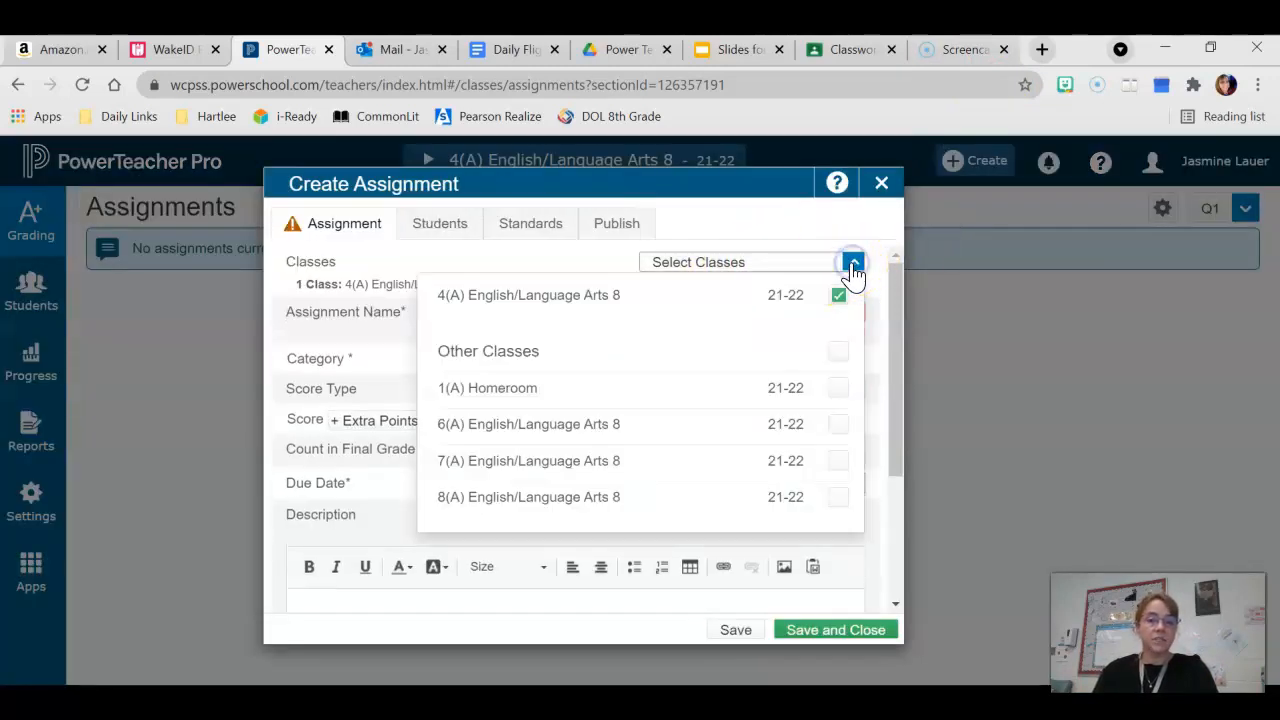
{"action": "left_click", "coordinate": [838, 425]}
{"action": "left_click", "coordinate": [840, 463]}
{"action": "left_click", "coordinate": [839, 497]}
{"action": "left_click", "coordinate": [881, 209]}
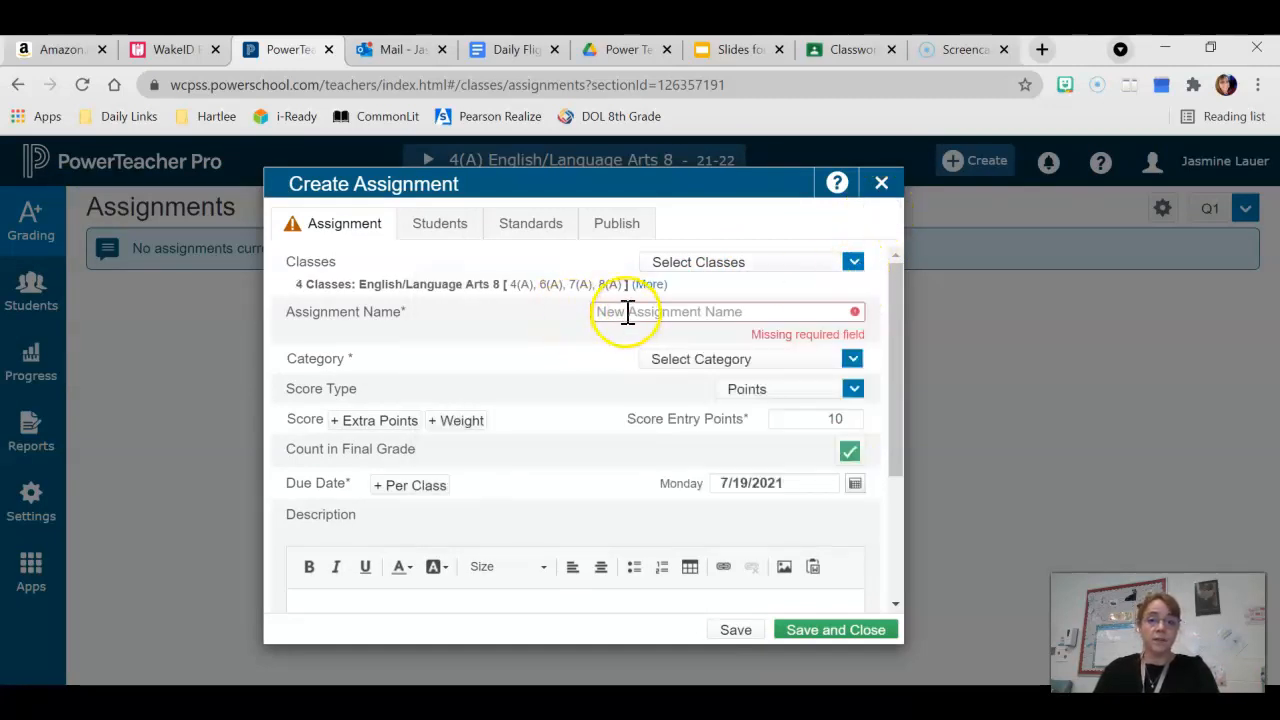
Name the assignment "ELA Diagnostic Ungraded" and set its category to Minor Assessment
{"action": "left_click", "coordinate": [627, 312]}
{"action": "type", "text": "ELA Diagnostic Ungraded"}
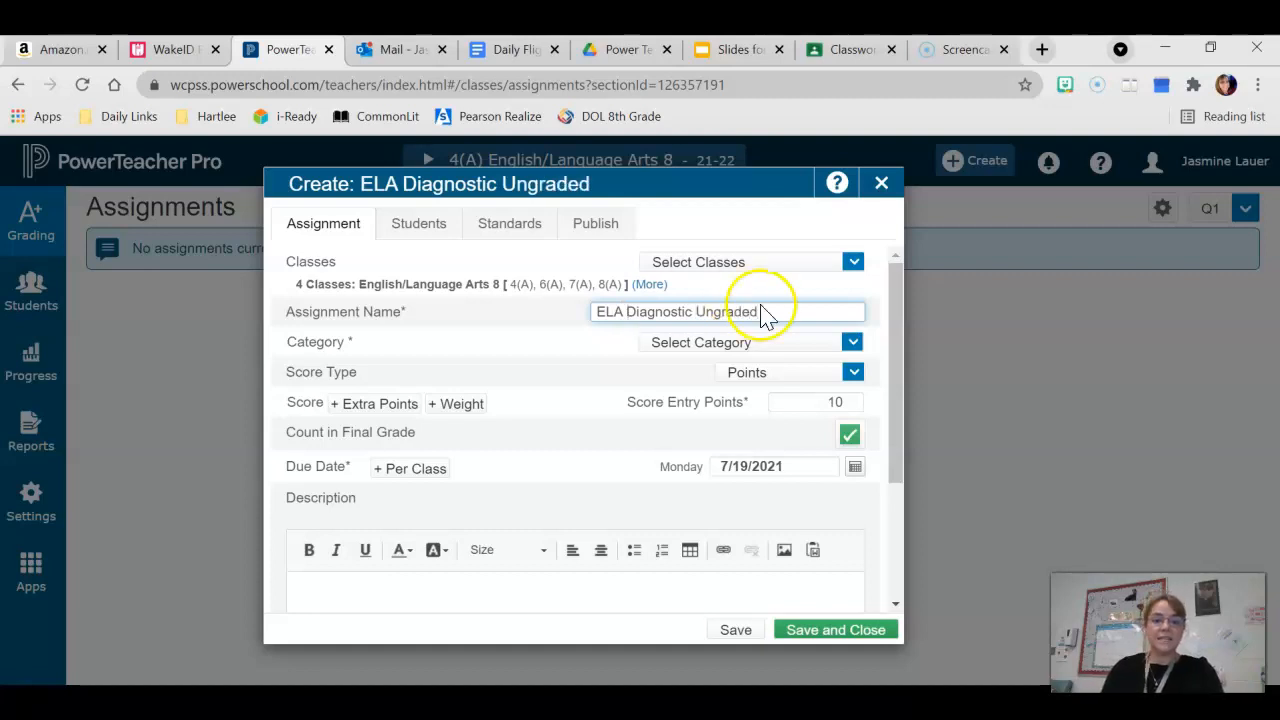
{"action": "left_click", "coordinate": [851, 342]}
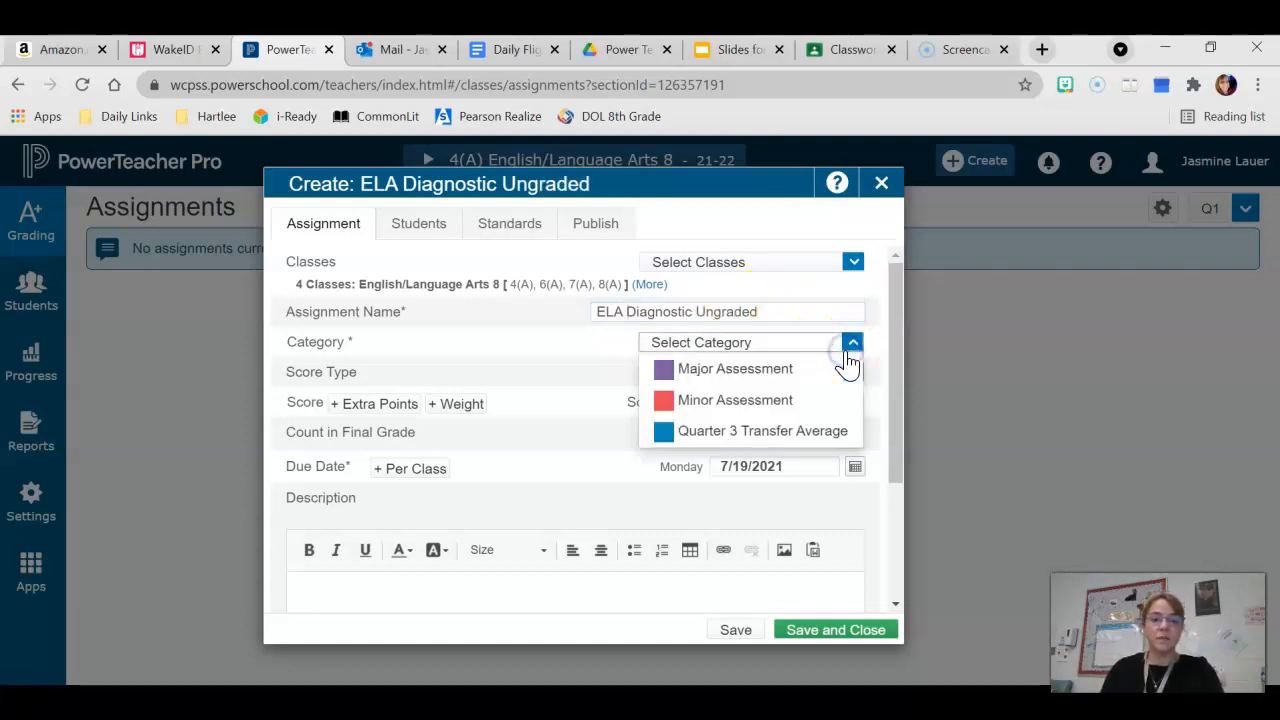
{"action": "left_click", "coordinate": [736, 400]}
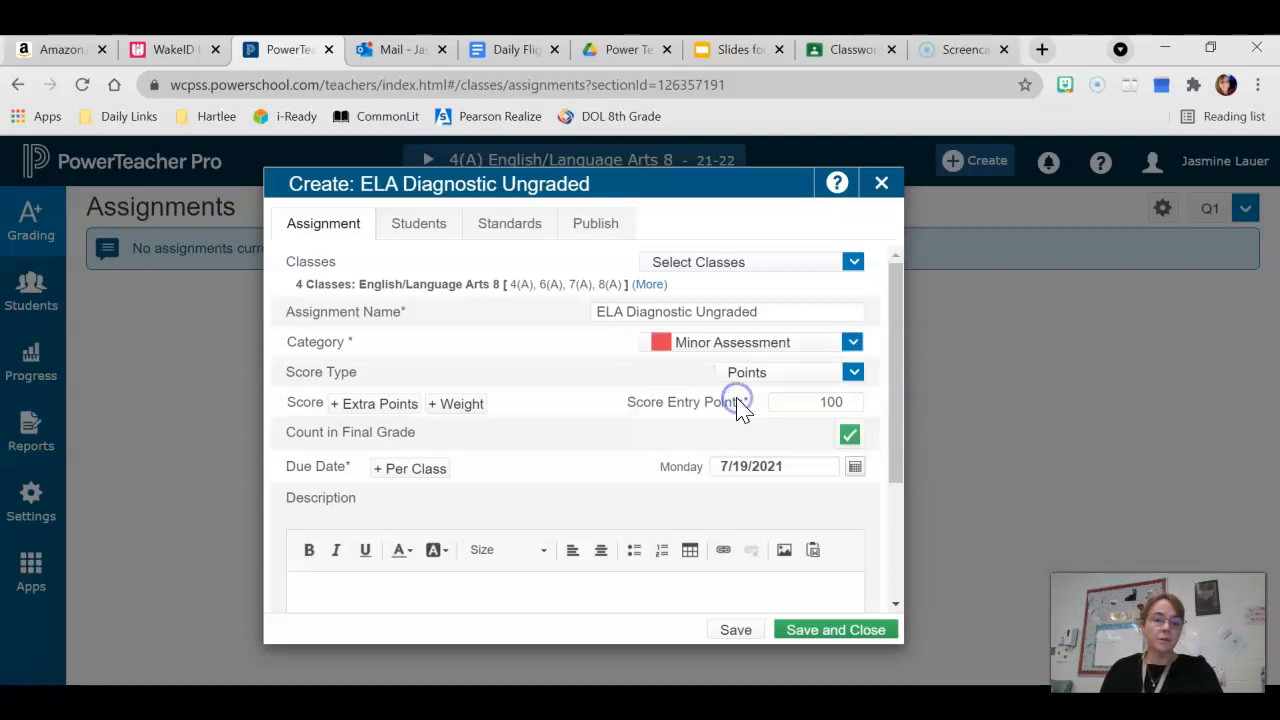
Set the assignment's score type to Percent
{"action": "left_click", "coordinate": [853, 372]}
{"action": "left_click", "coordinate": [781, 427]}
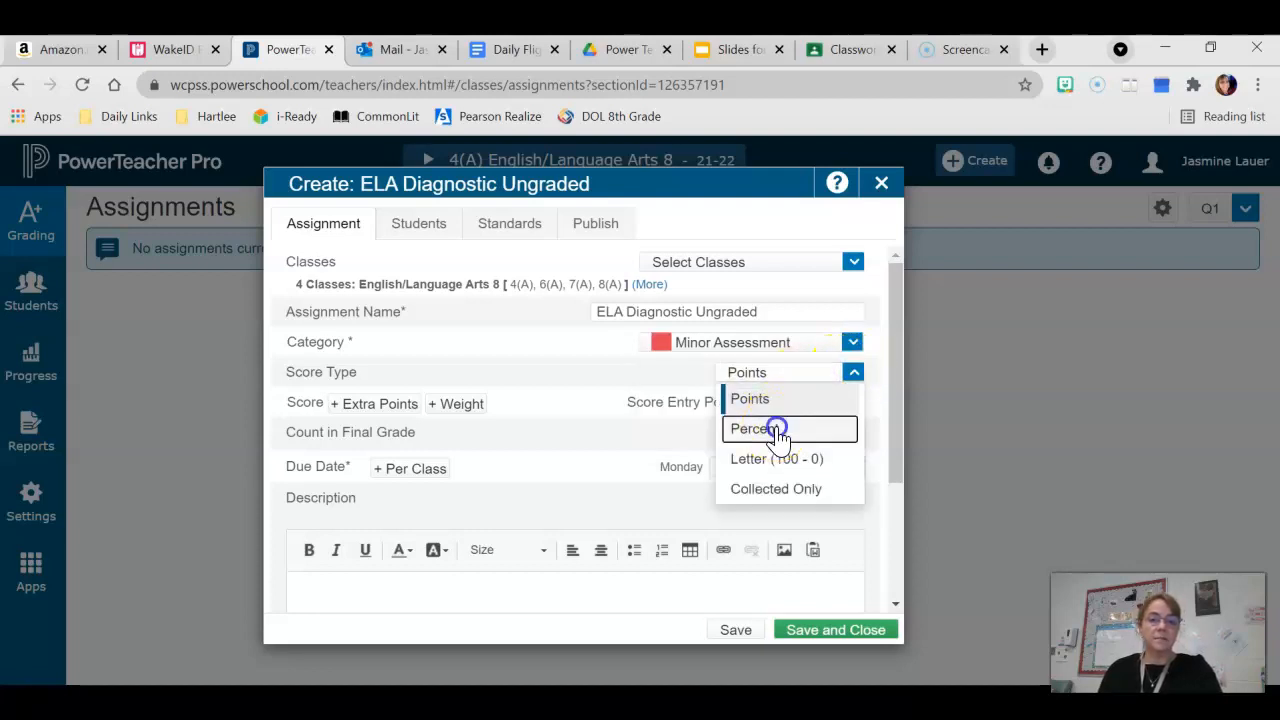
{"action": "left_click", "coordinate": [849, 405]}
{"action": "key", "text": "BackSpace"}
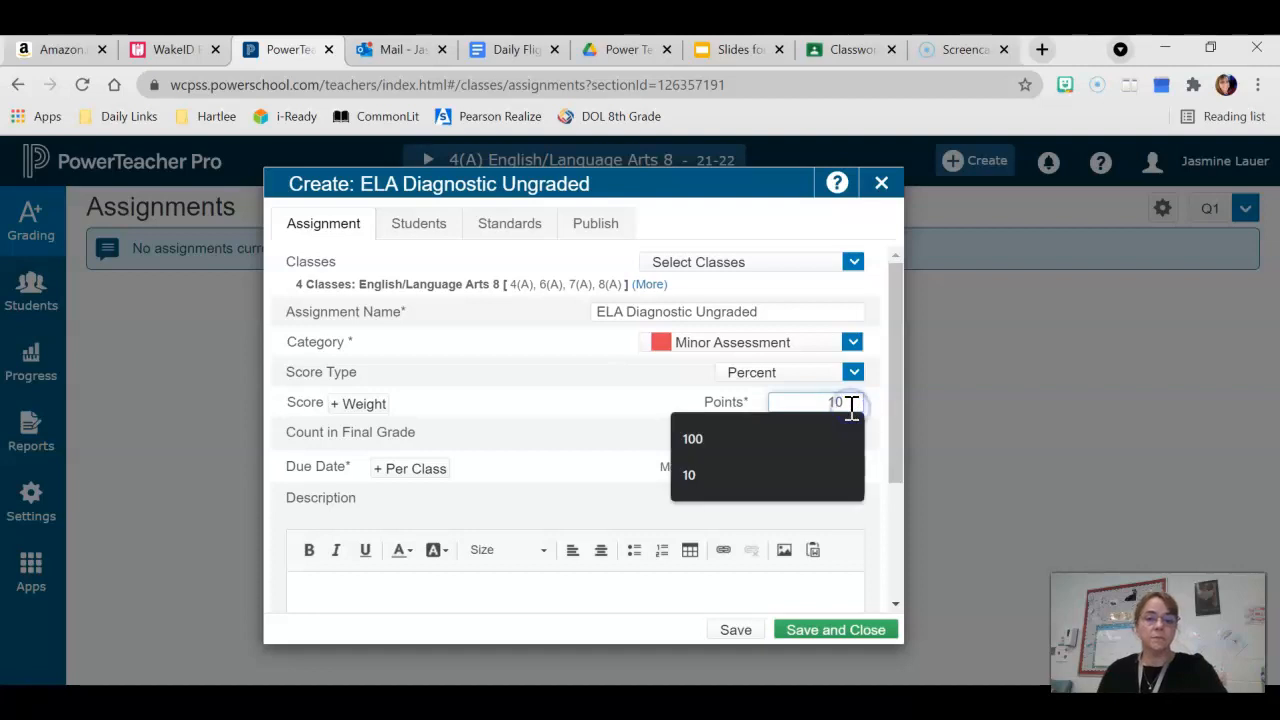
{"action": "left_click", "coordinate": [601, 372]}
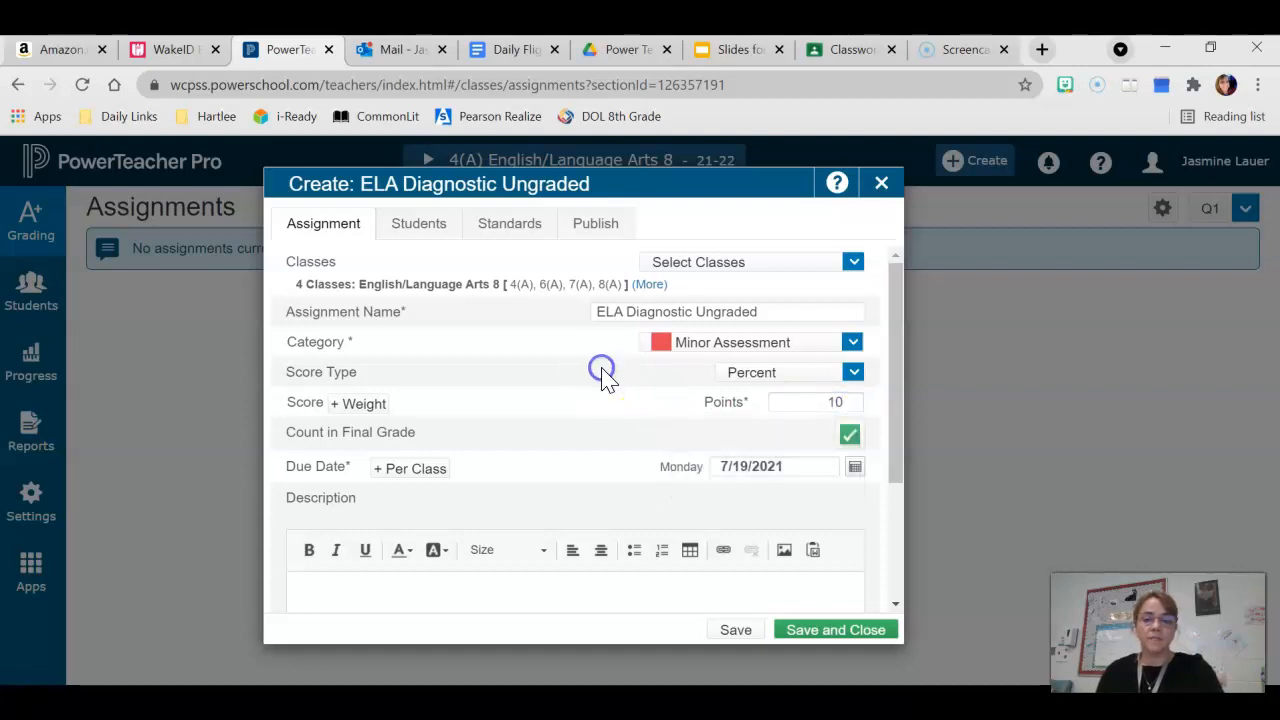
Exclude the assignment from the final grade and set its points to 8
{"action": "left_click", "coordinate": [849, 436]}
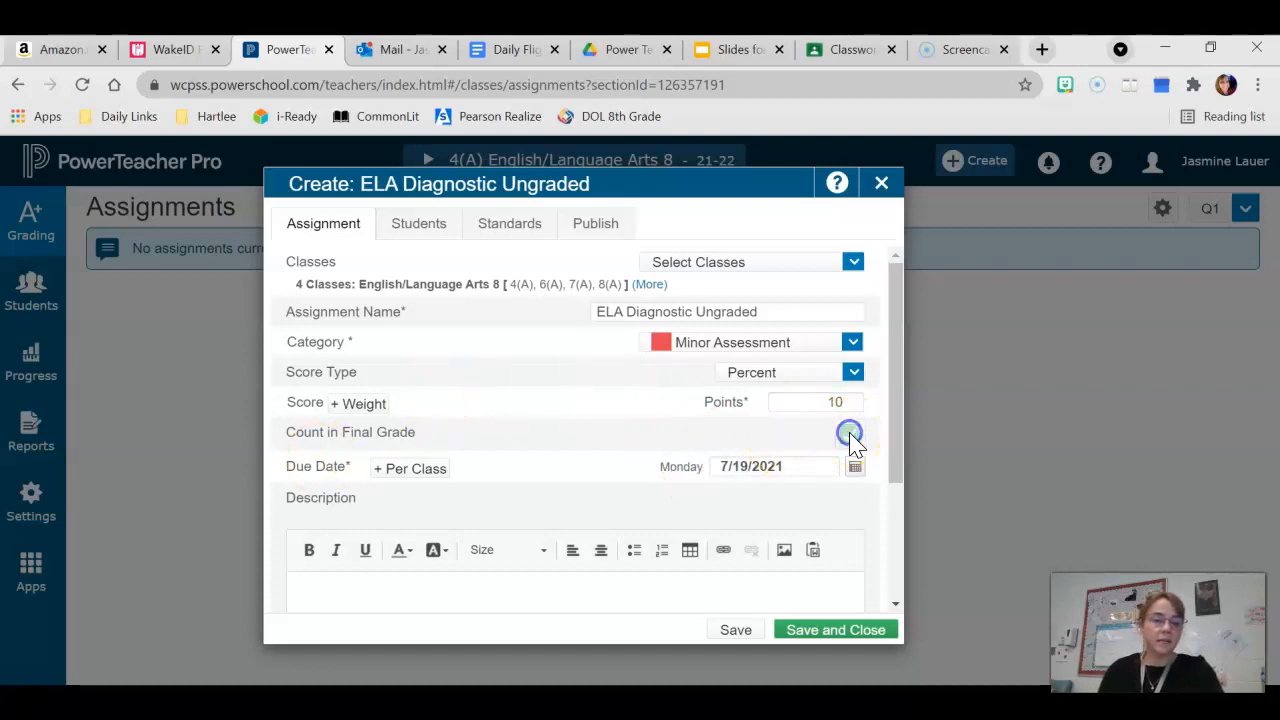
{"action": "left_click", "coordinate": [851, 408]}
{"action": "key", "text": "BackSpace"}
{"action": "key", "text": "BackSpace"}
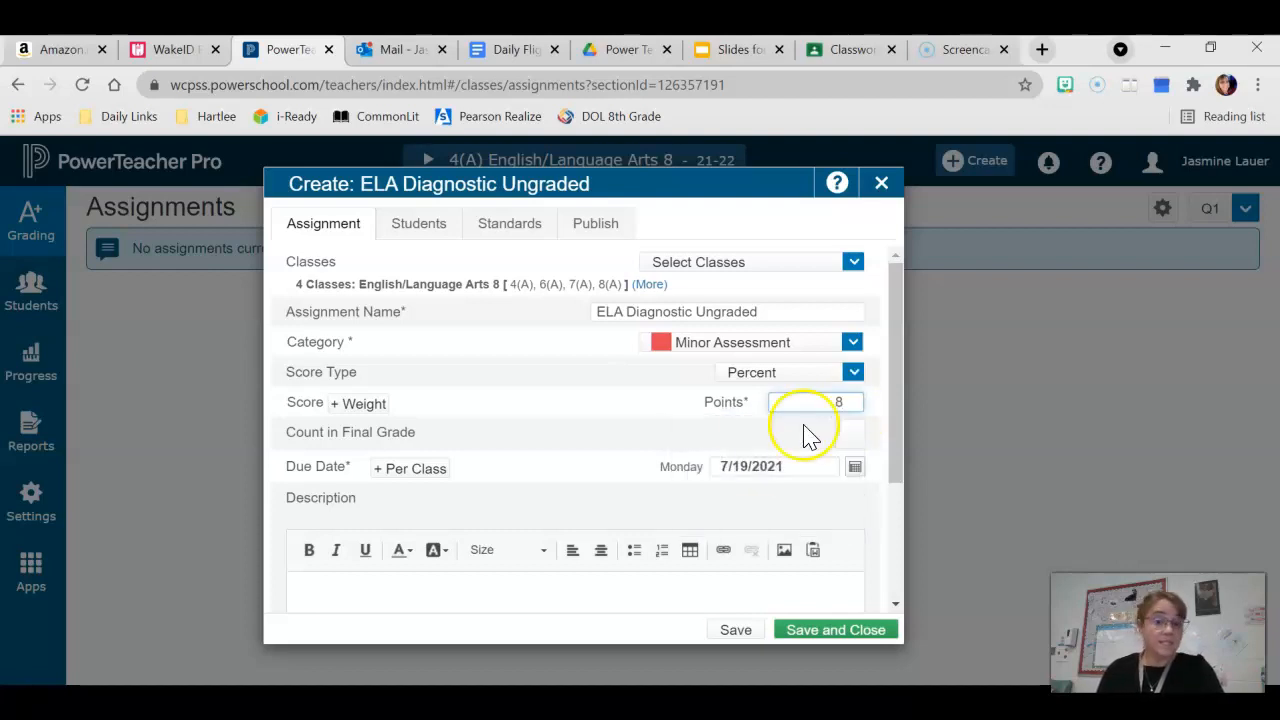
{"action": "left_click", "coordinate": [740, 516]}
Set the assignment's due date to 7/22/2021
{"action": "left_click", "coordinate": [856, 468]}
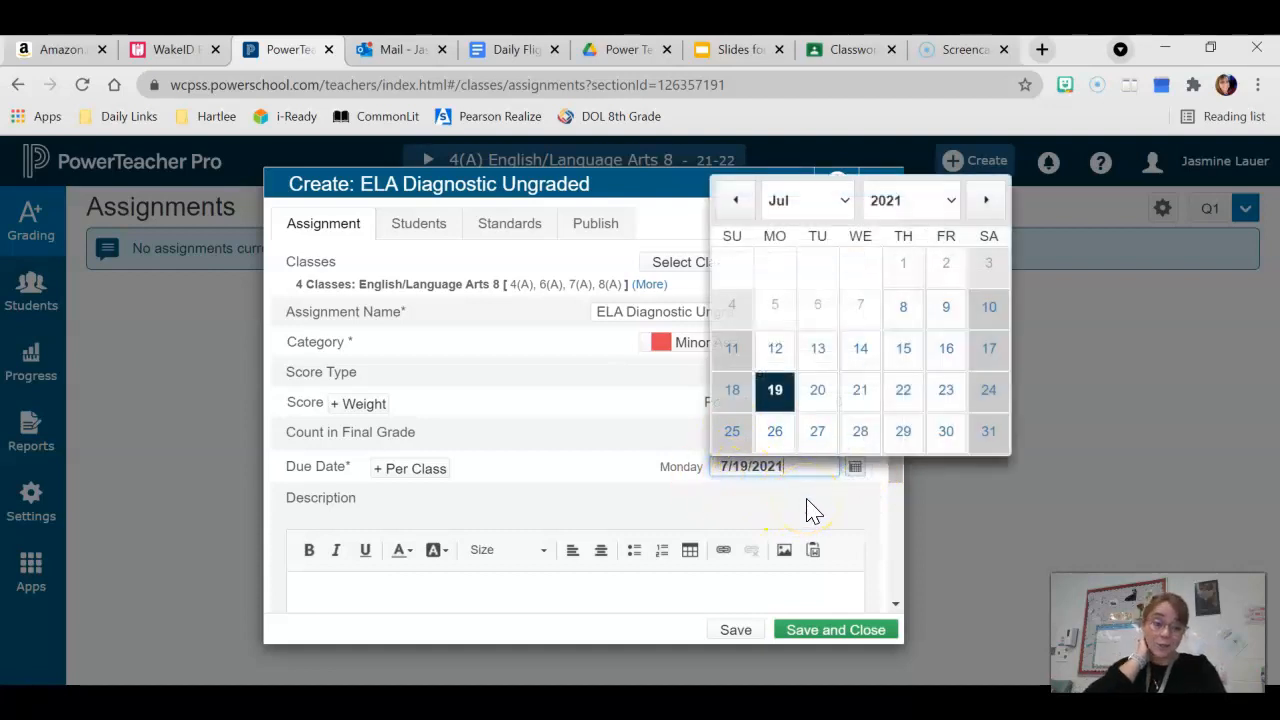
{"action": "left_click", "coordinate": [905, 398]}
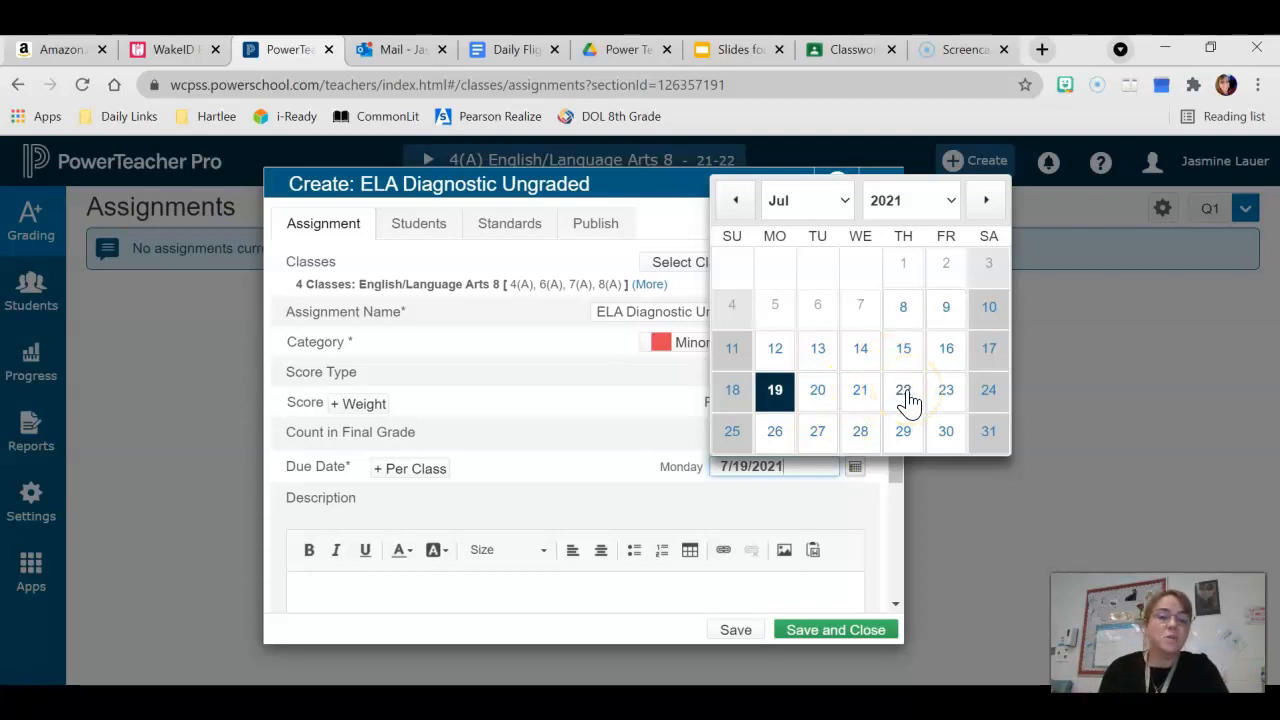
{"action": "left_click", "coordinate": [907, 398]}
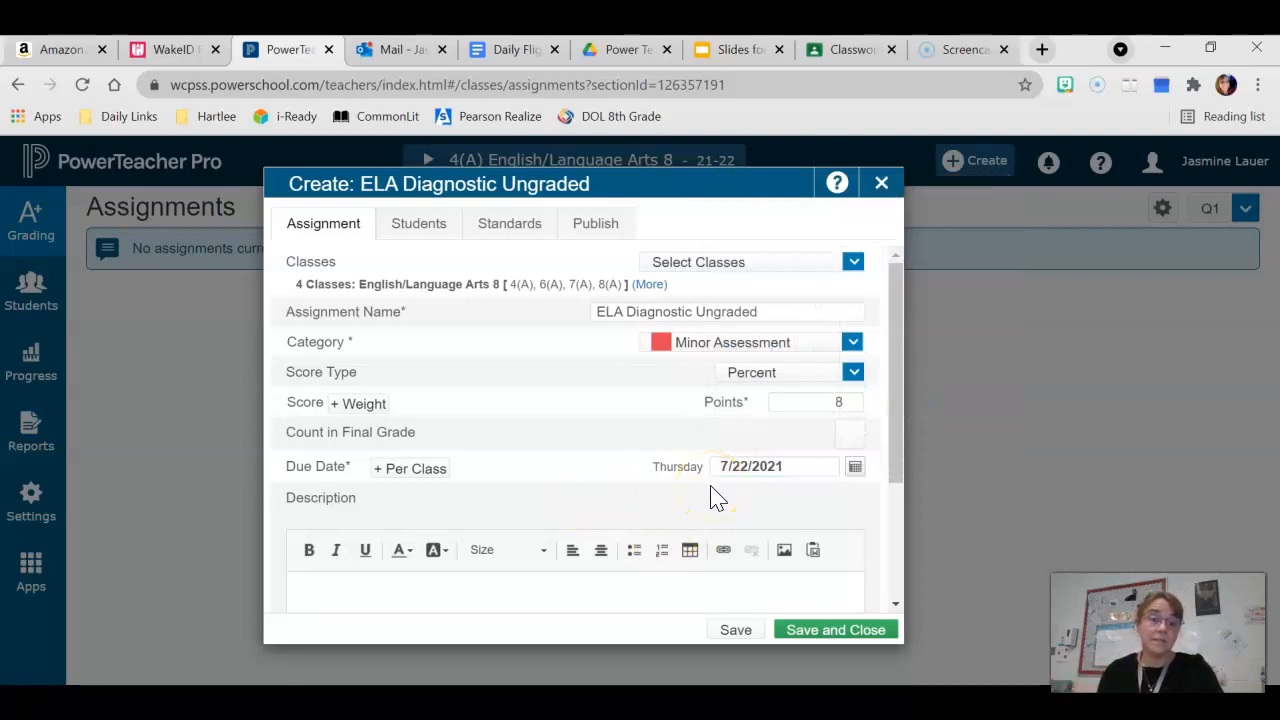
Save the new assignment and open its score entry page
{"action": "left_click", "coordinate": [806, 630]}
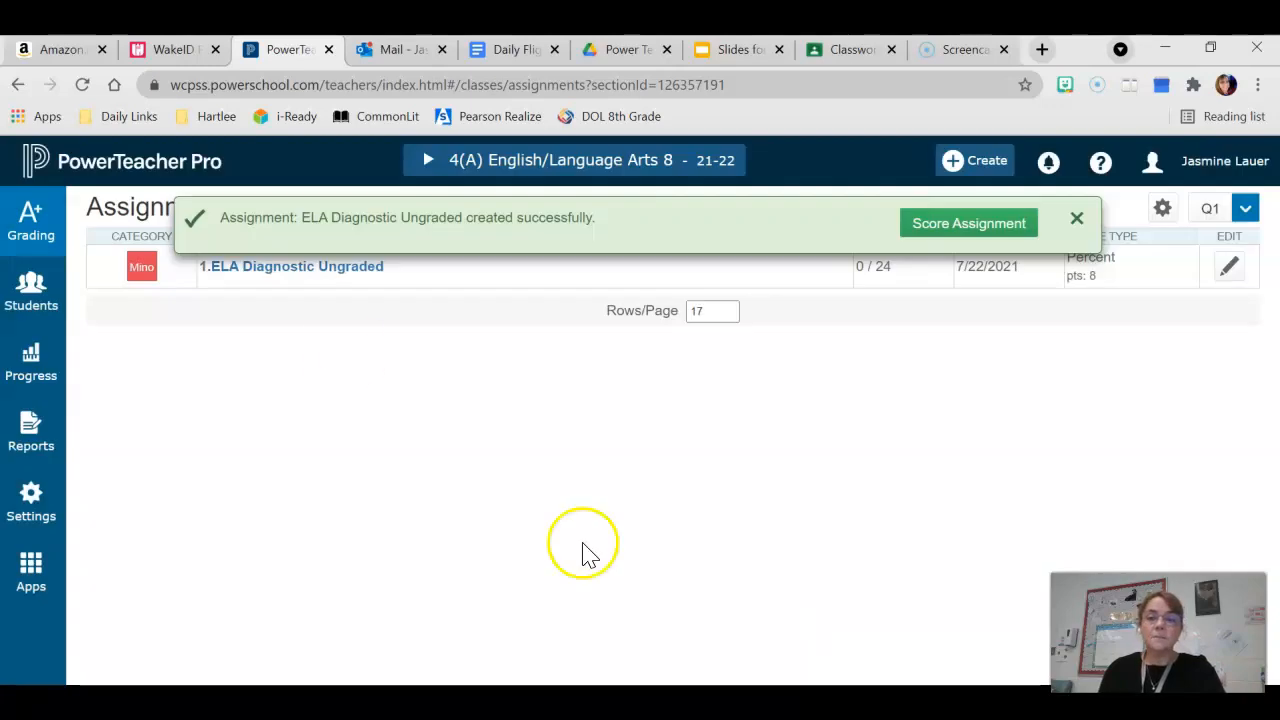
{"action": "left_click", "coordinate": [942, 226]}
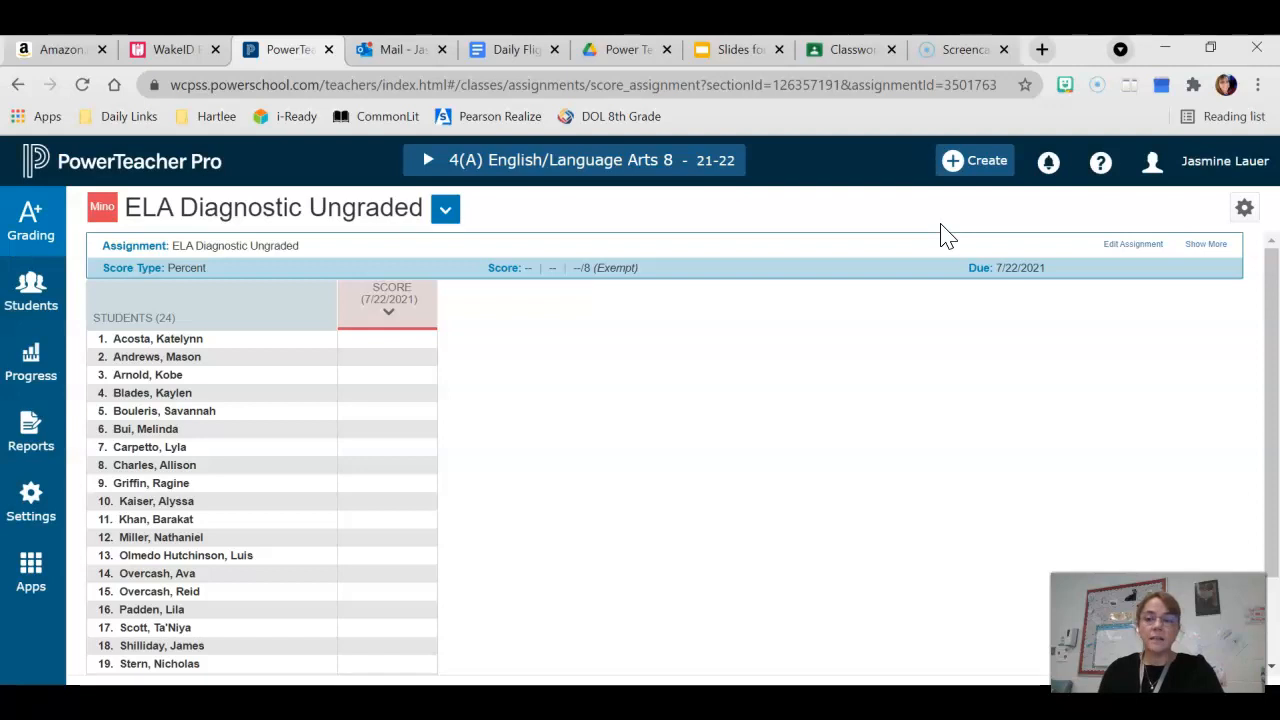
Try entering a score of 8 for the first student and filling it down the whole column, then undo the fill
{"action": "left_click", "coordinate": [380, 346]}
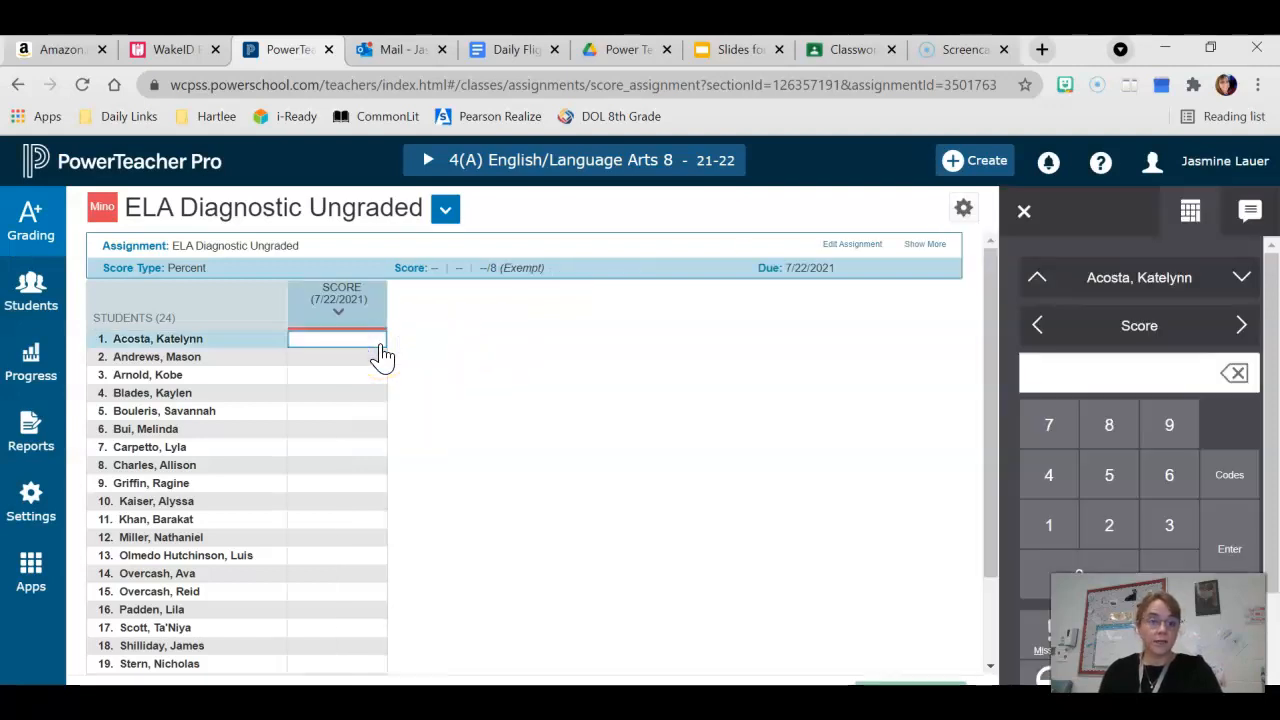
{"action": "left_click", "coordinate": [1112, 447]}
{"action": "scroll", "coordinate": [1171, 509], "scroll_direction": "down", "scroll_amount": 1}
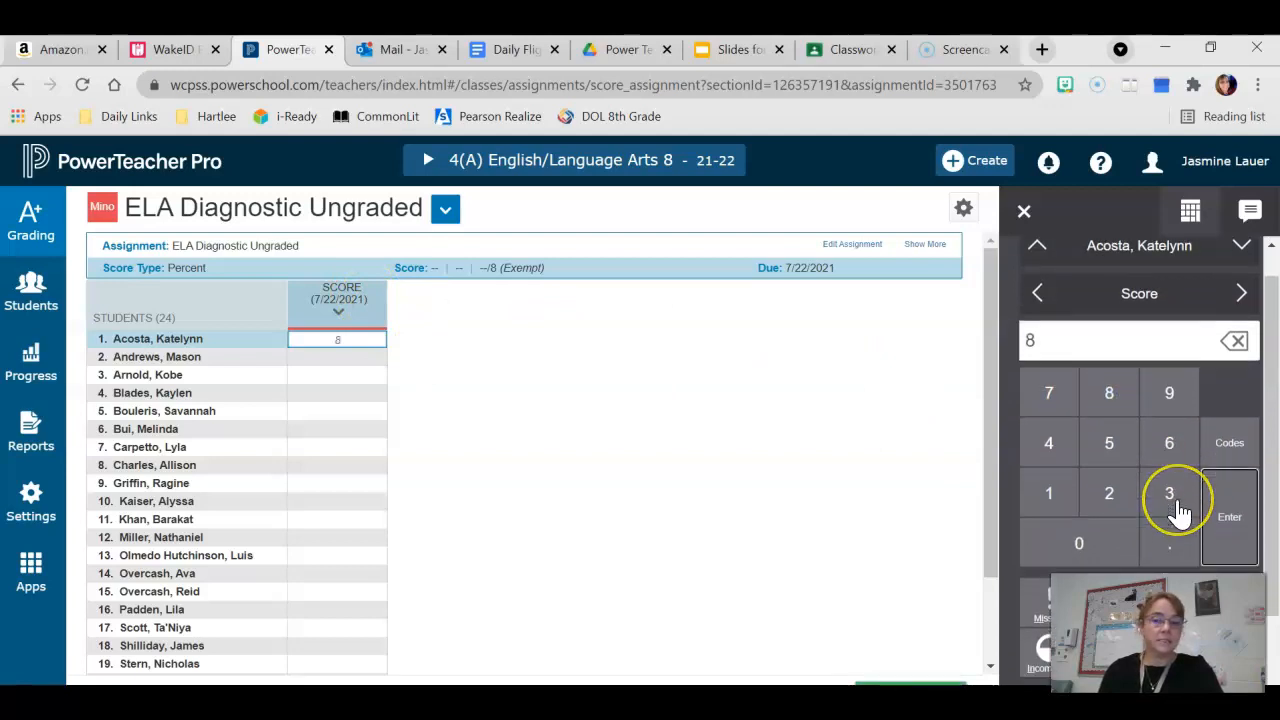
{"action": "scroll", "coordinate": [1178, 510], "scroll_direction": "down", "scroll_amount": 1}
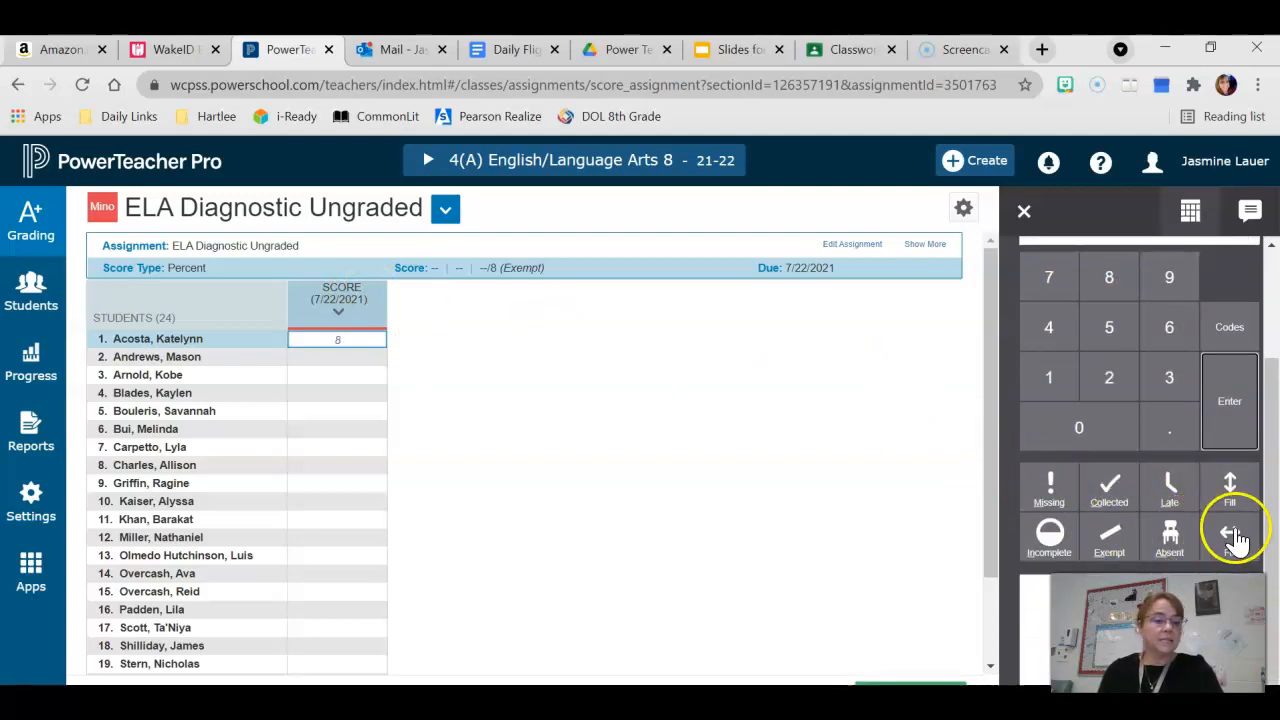
{"action": "left_click", "coordinate": [1231, 500]}
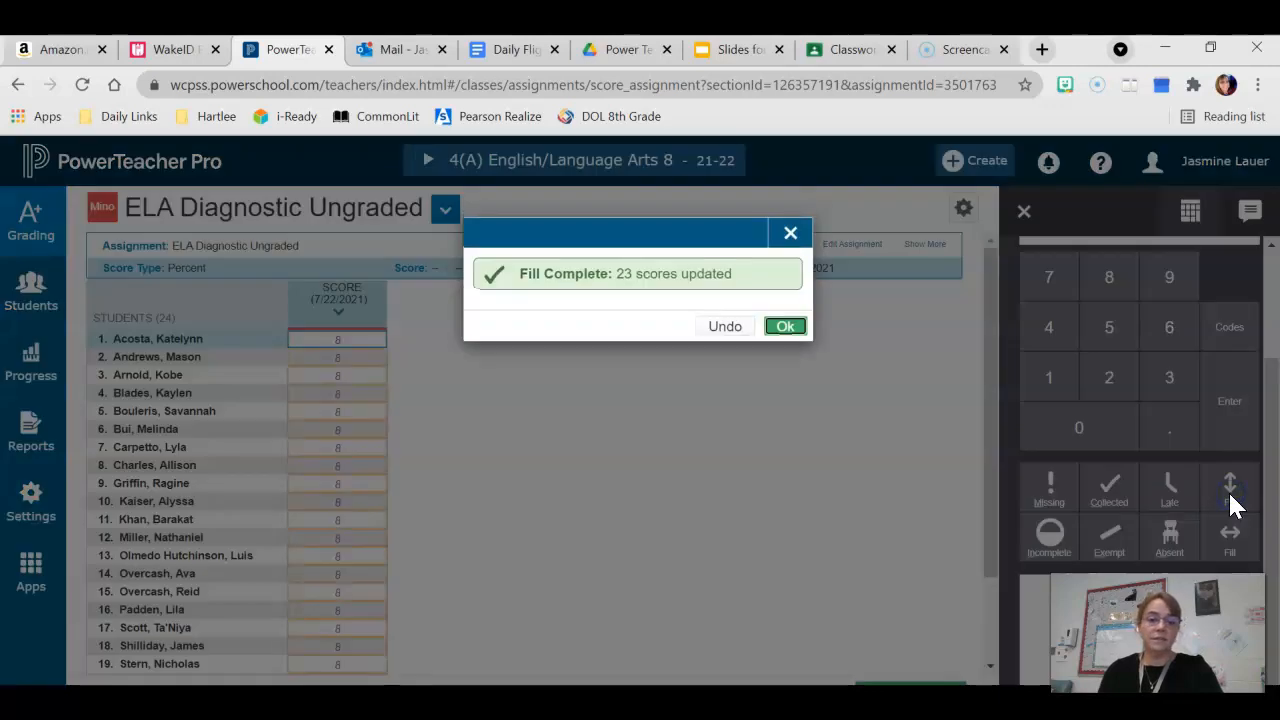
{"action": "left_click", "coordinate": [724, 327]}
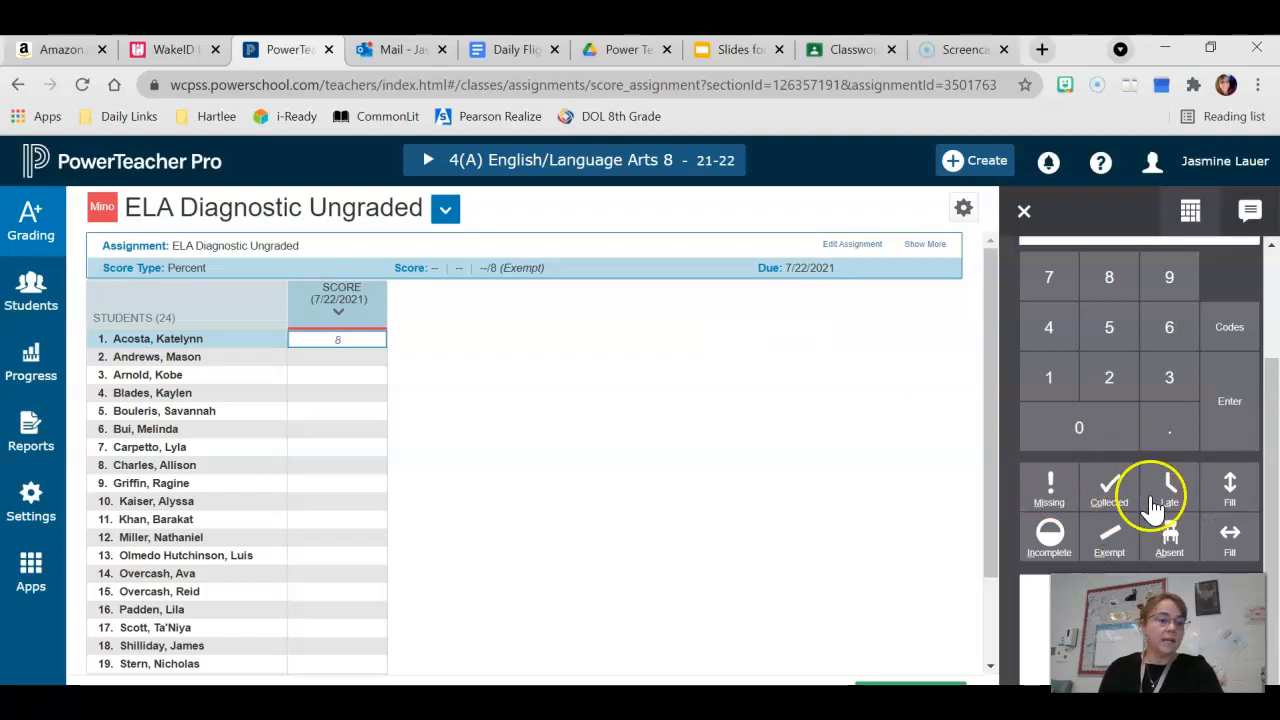
Clear the first student's score and close the scoring keypad
{"action": "left_click", "coordinate": [337, 345]}
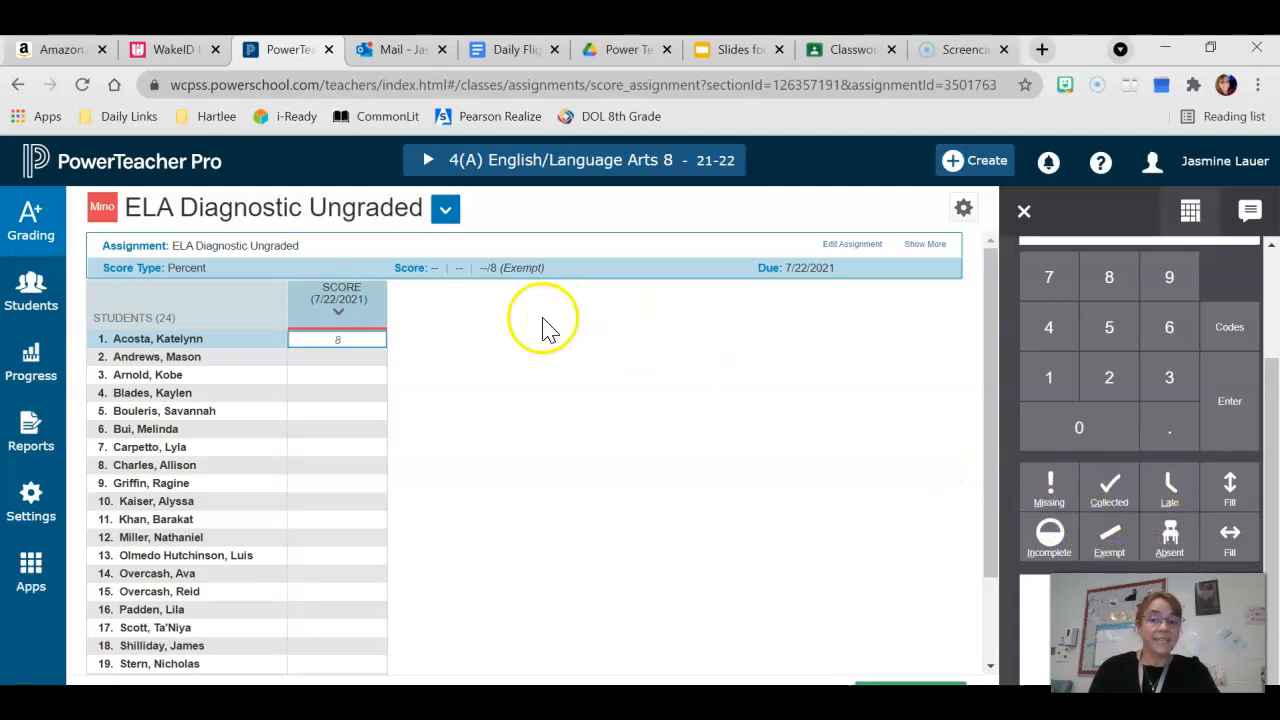
{"action": "left_click", "coordinate": [1052, 545]}
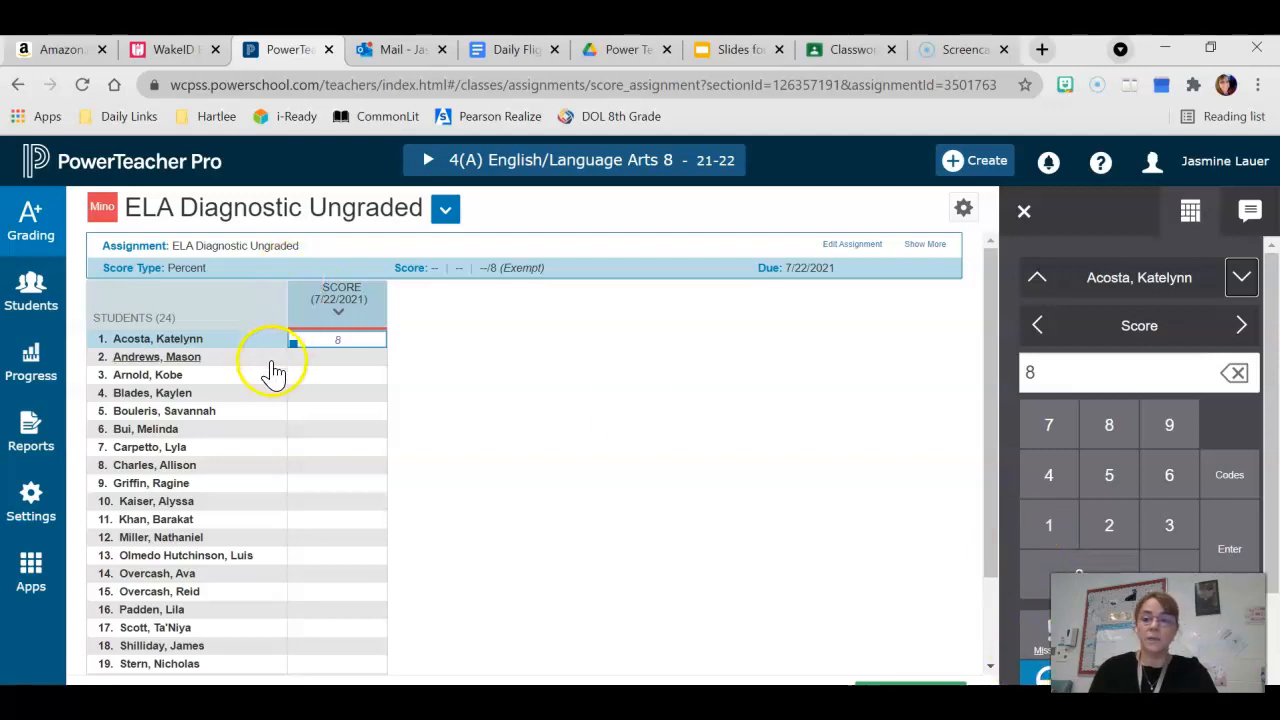
{"action": "left_click", "coordinate": [1040, 673]}
{"action": "left_click", "coordinate": [1234, 378]}
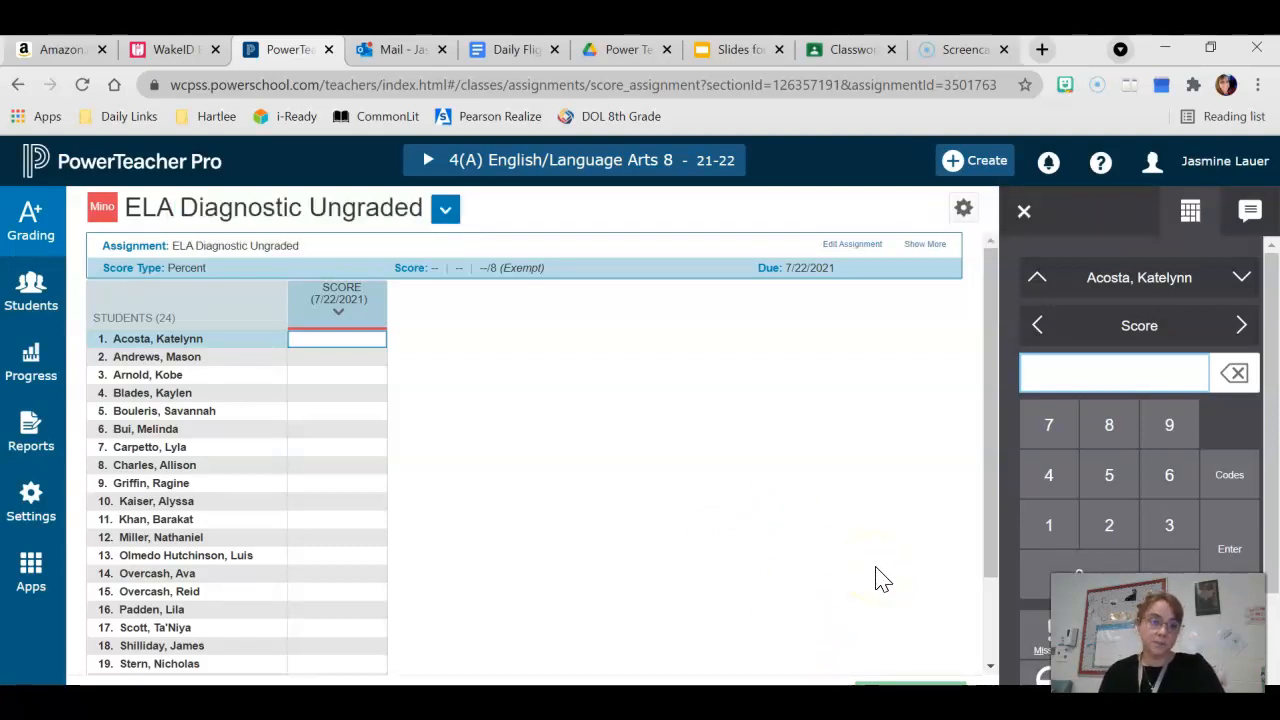
{"action": "left_click", "coordinate": [1026, 213]}
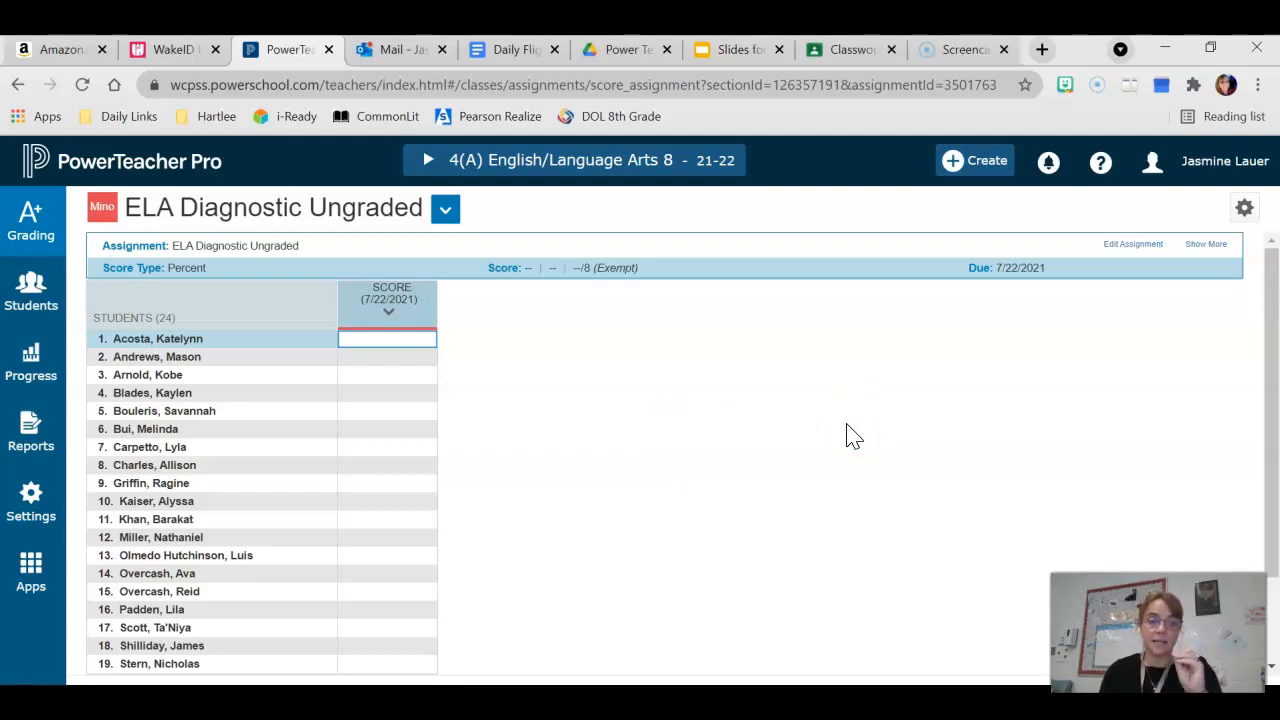
{"action": "scroll", "coordinate": [846, 436], "scroll_direction": "down", "scroll_amount": 1}
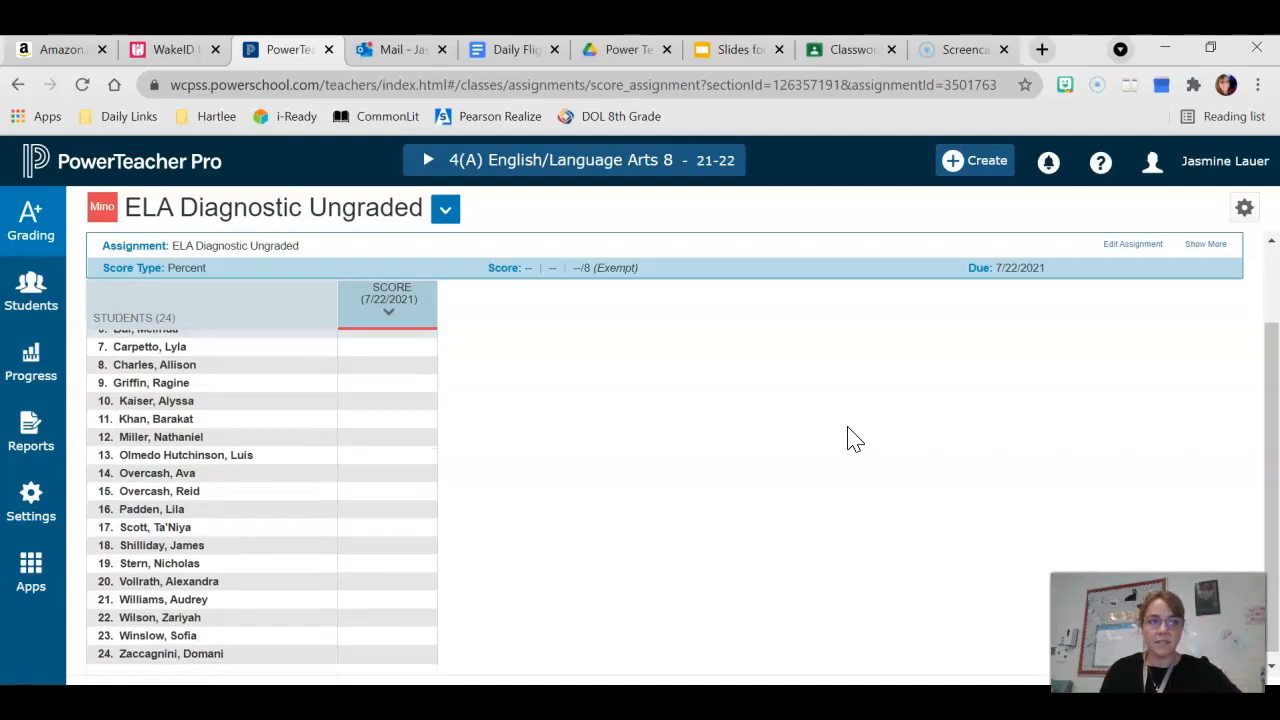